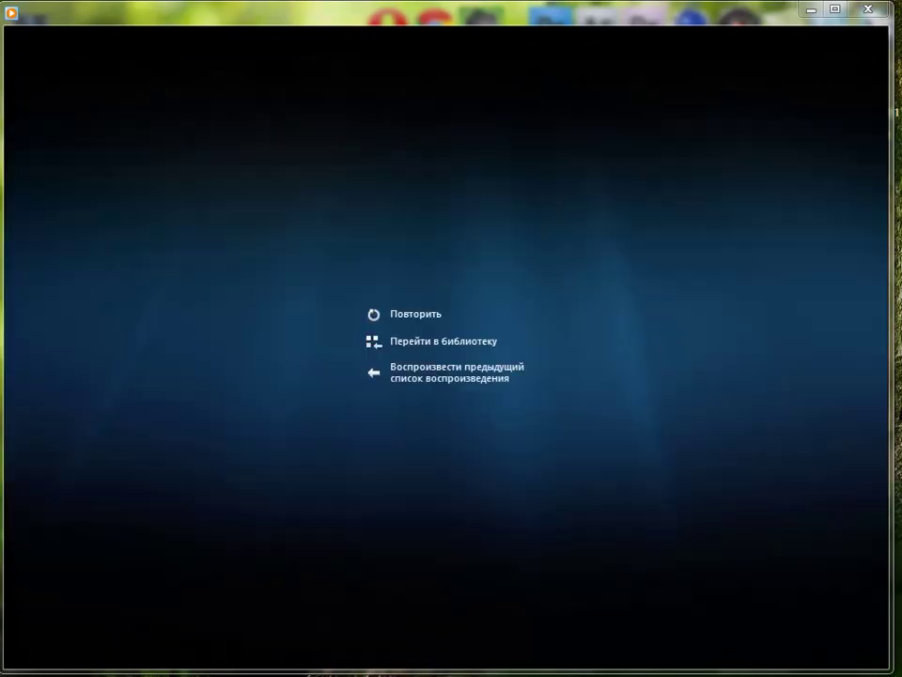
Close the media player and preview Текстура_1 and Текстура_2 in Windows Photo Viewer, then close it.
click(880, 8)
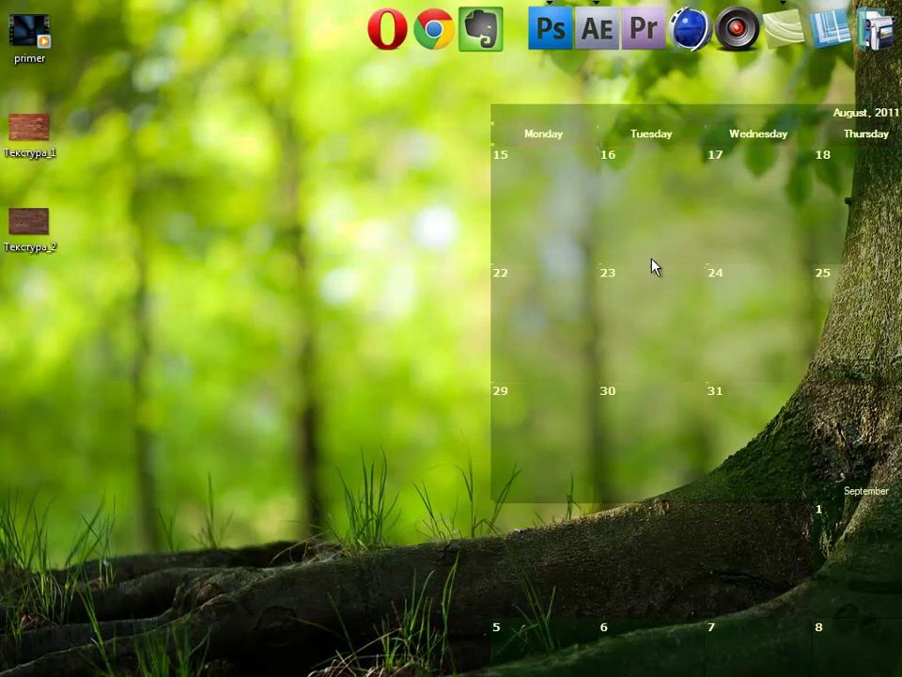
double_click(36, 132)
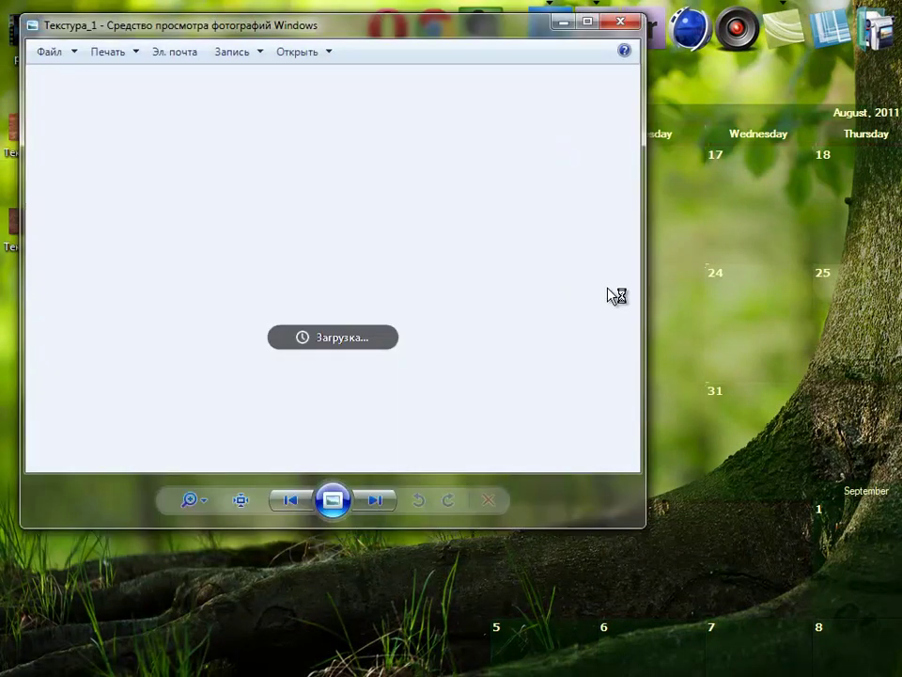
key(Right)
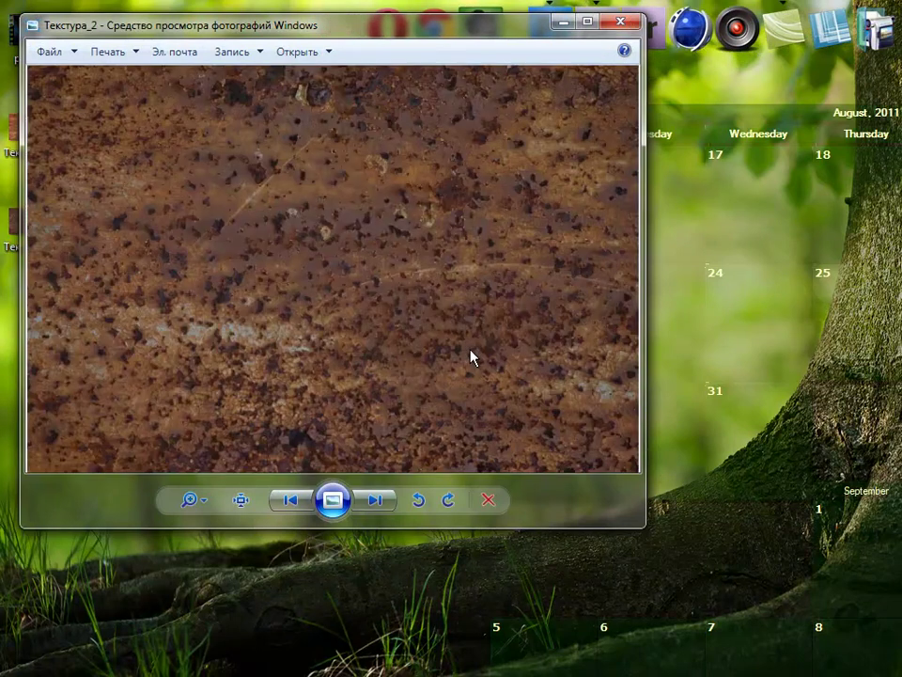
click(621, 20)
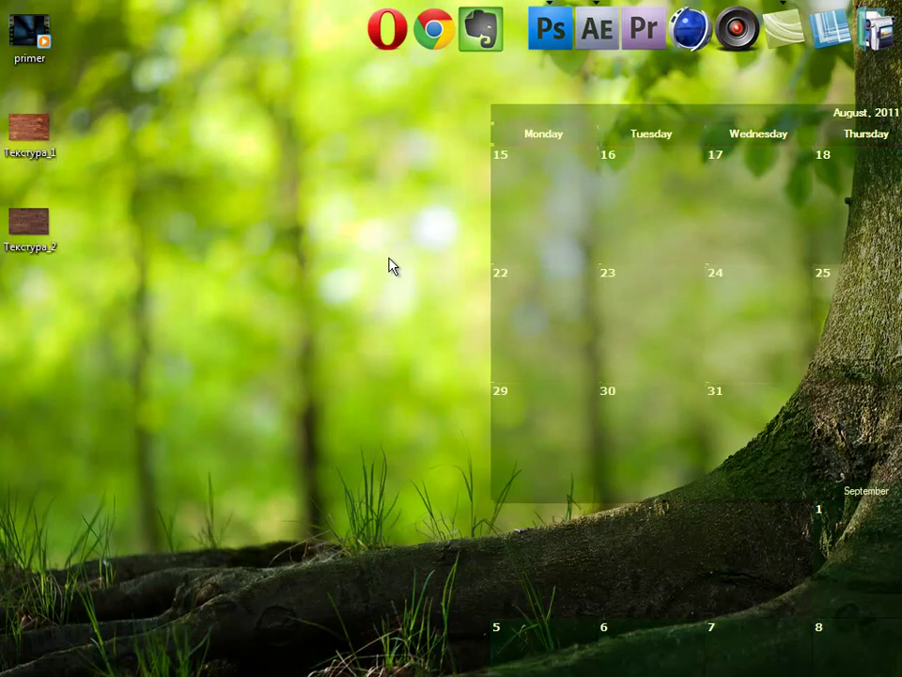
Open both rust textures in Photoshop and set up a black-grey-black gradient.
click(551, 28)
mouse_move(104, 117)
mouse_down()
mouse_move(56, 228)
mouse_move(480, 316)
mouse_up()
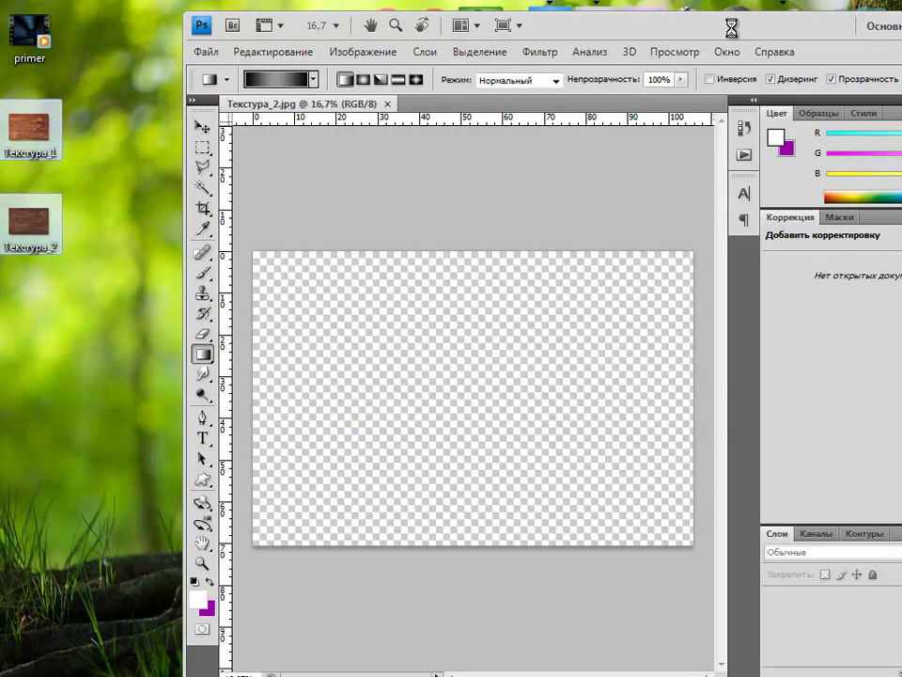
double_click(540, 25)
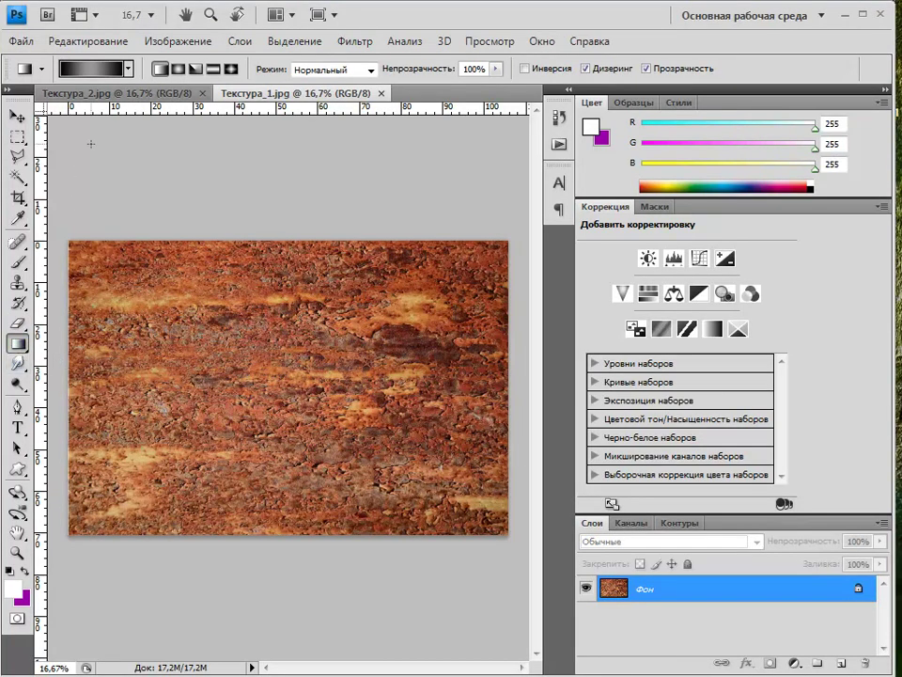
click(90, 73)
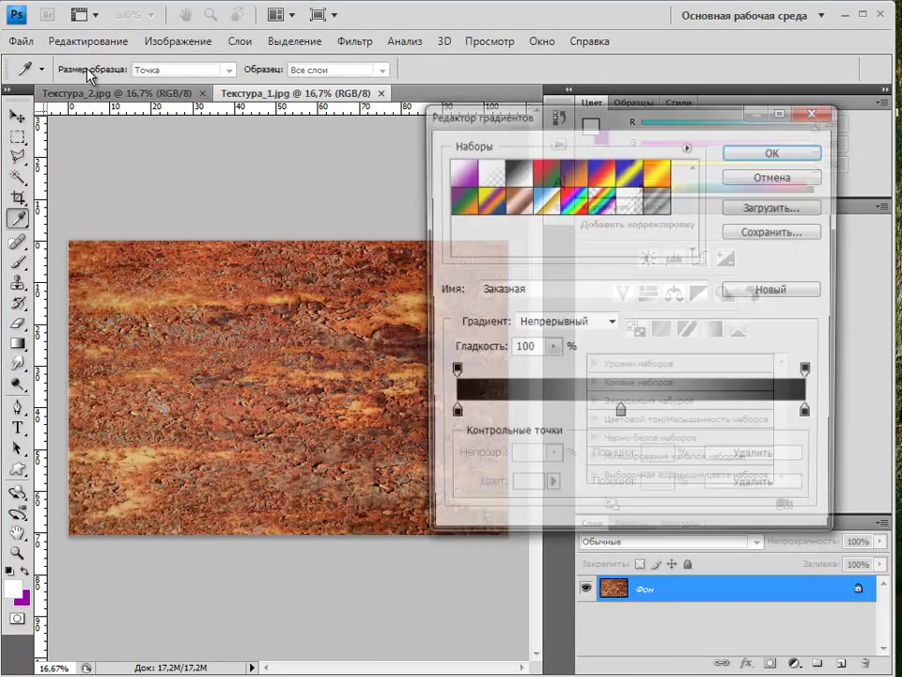
drag(579, 118, 418, 135)
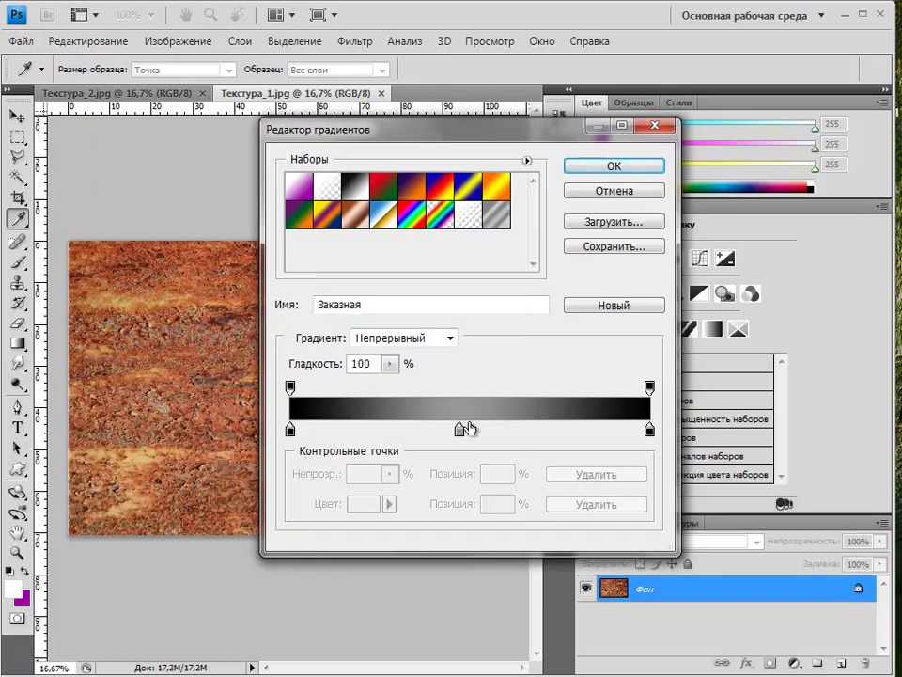
click(613, 167)
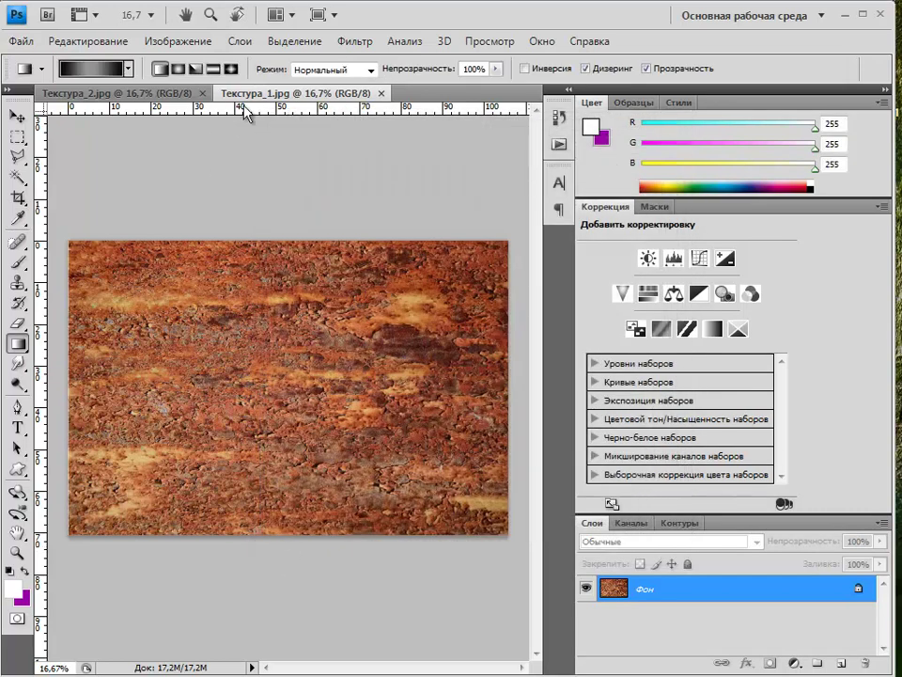
Add a new layer with a vertical dark-edged gradient blended in Яркий свет (Vivid Light) mode.
click(240, 42)
mouse_move(246, 62)
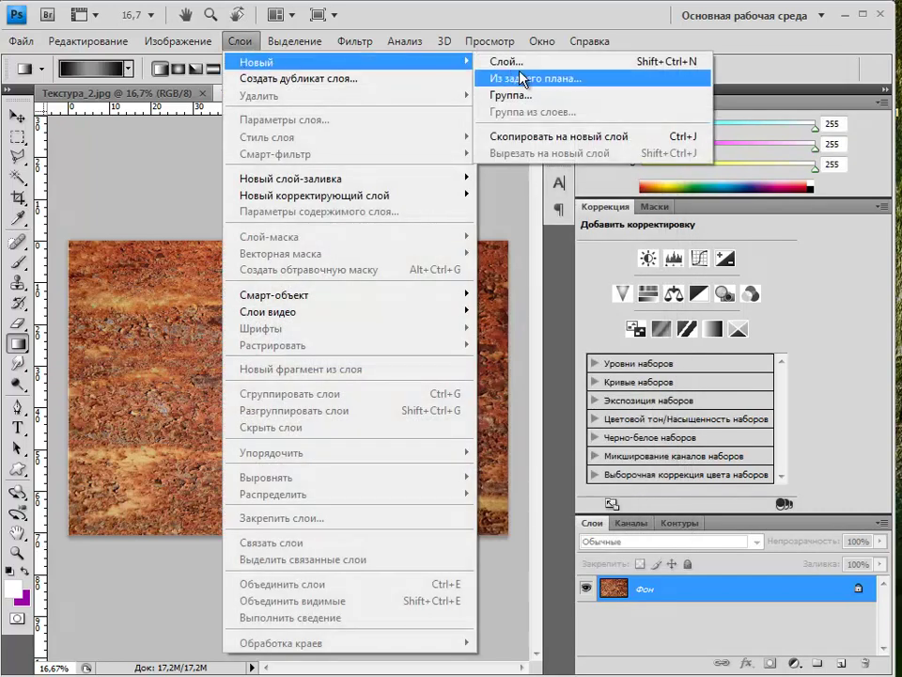
click(515, 62)
key(Return)
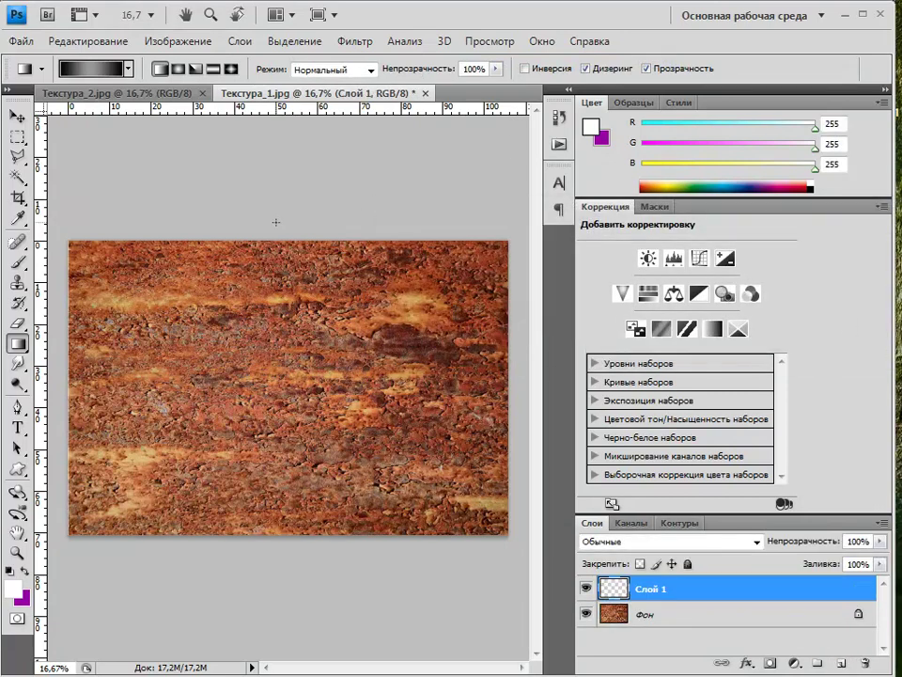
drag(275, 229, 279, 554)
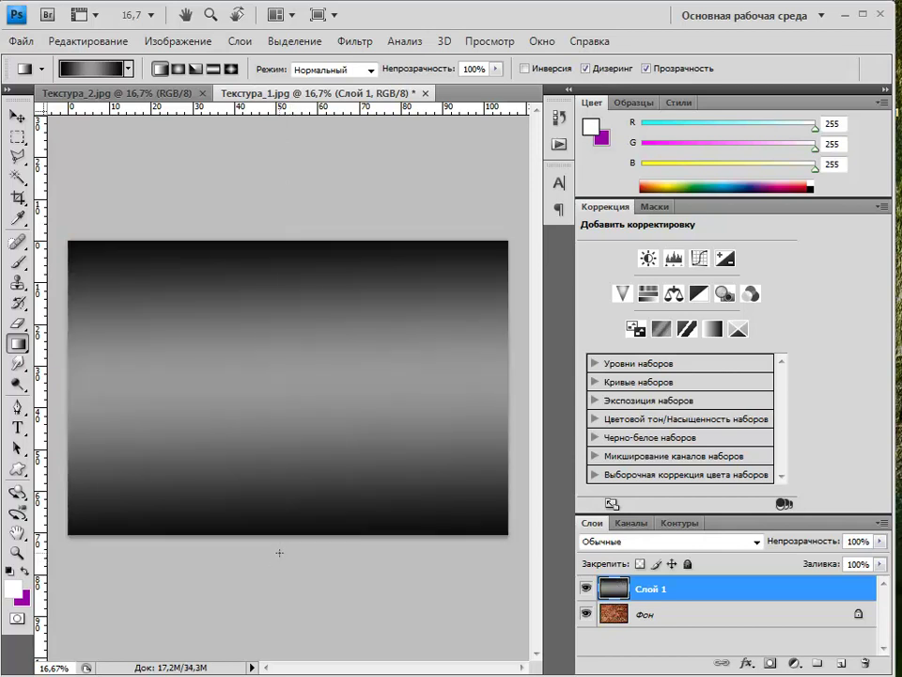
click(757, 545)
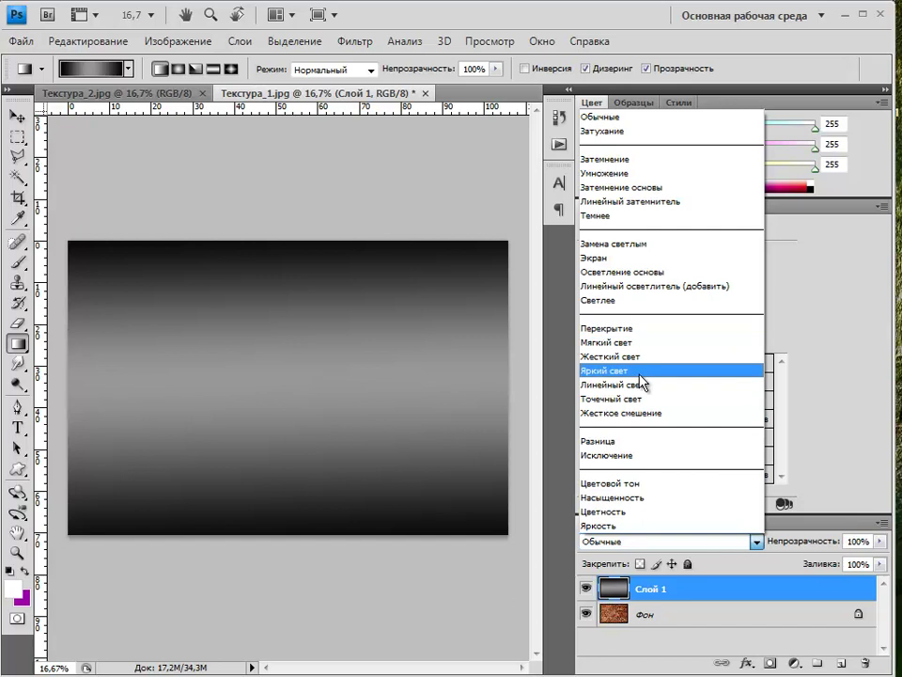
click(636, 371)
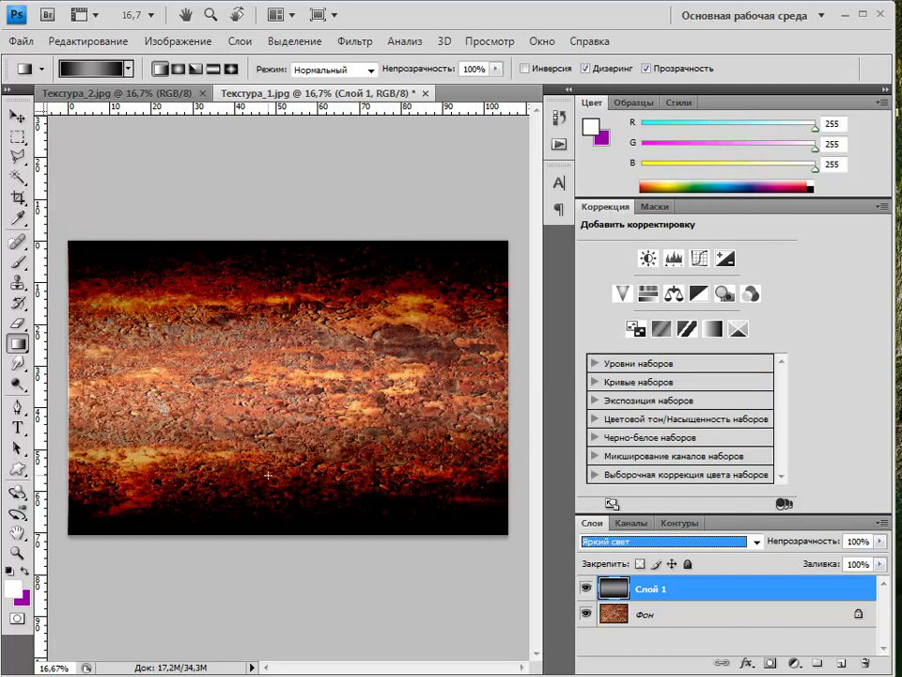
Save Текстура_1 as JPEG '1' at quality 12 and bring up Текстура_2.
click(20, 41)
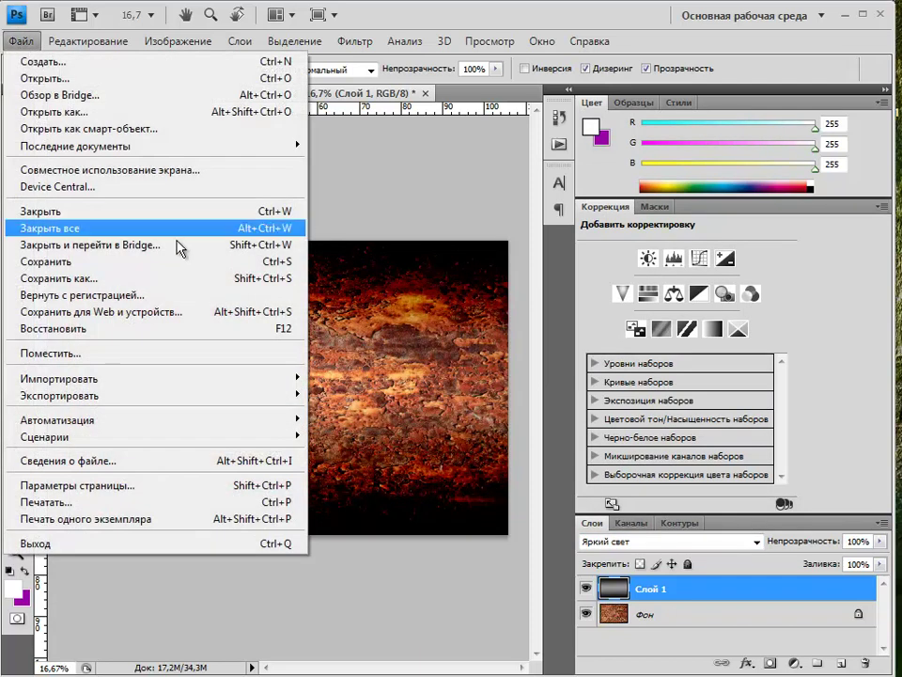
click(91, 278)
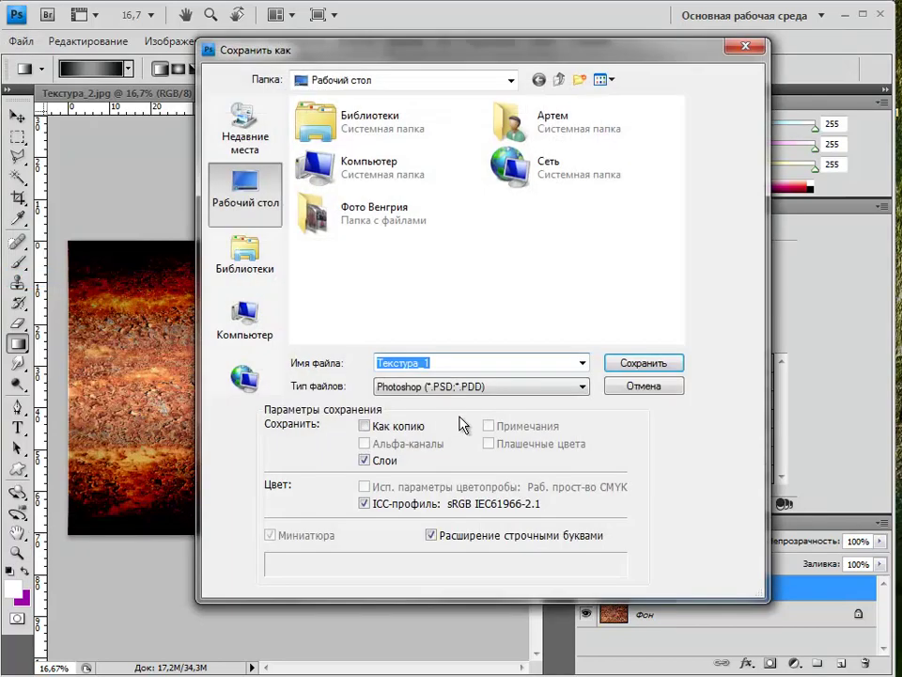
click(455, 386)
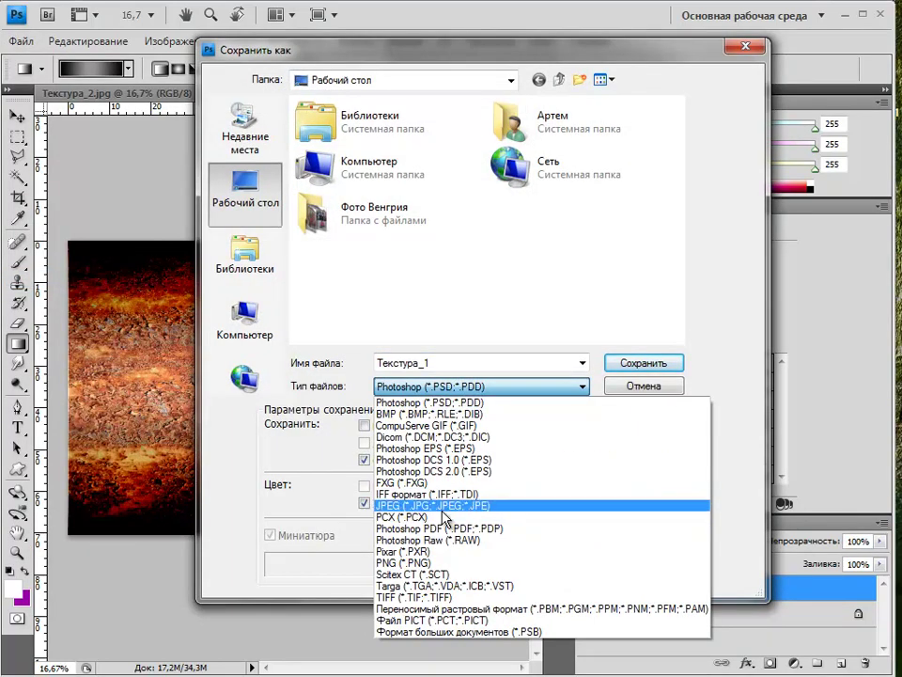
click(442, 505)
text(1)
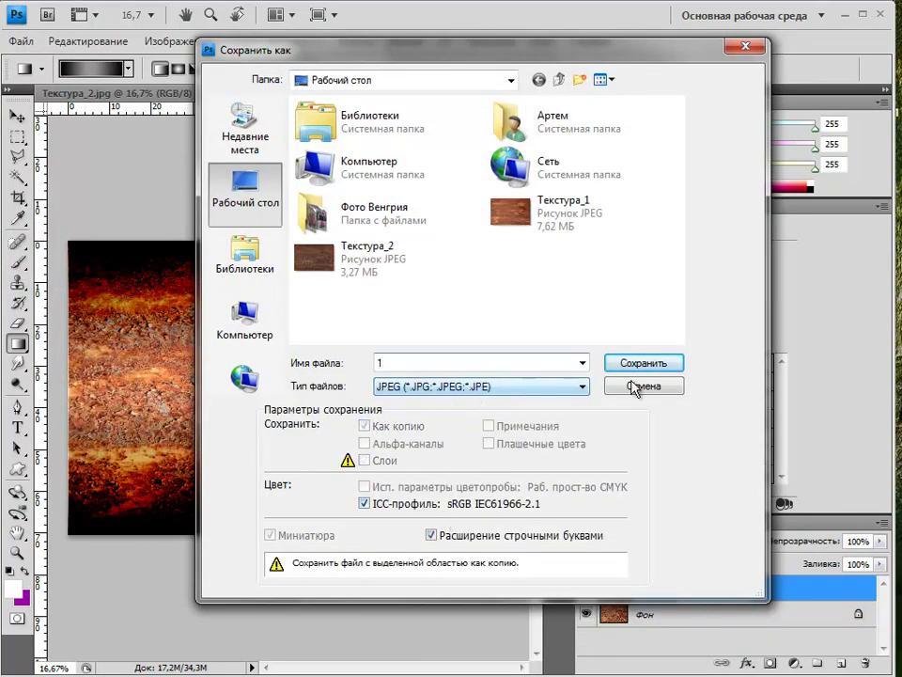
click(636, 365)
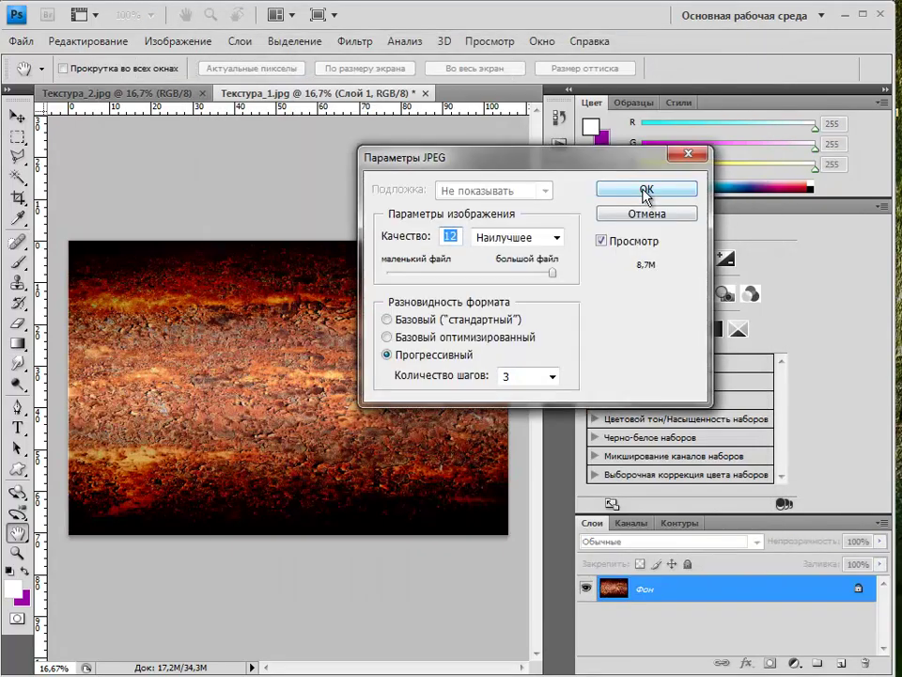
click(648, 191)
click(111, 94)
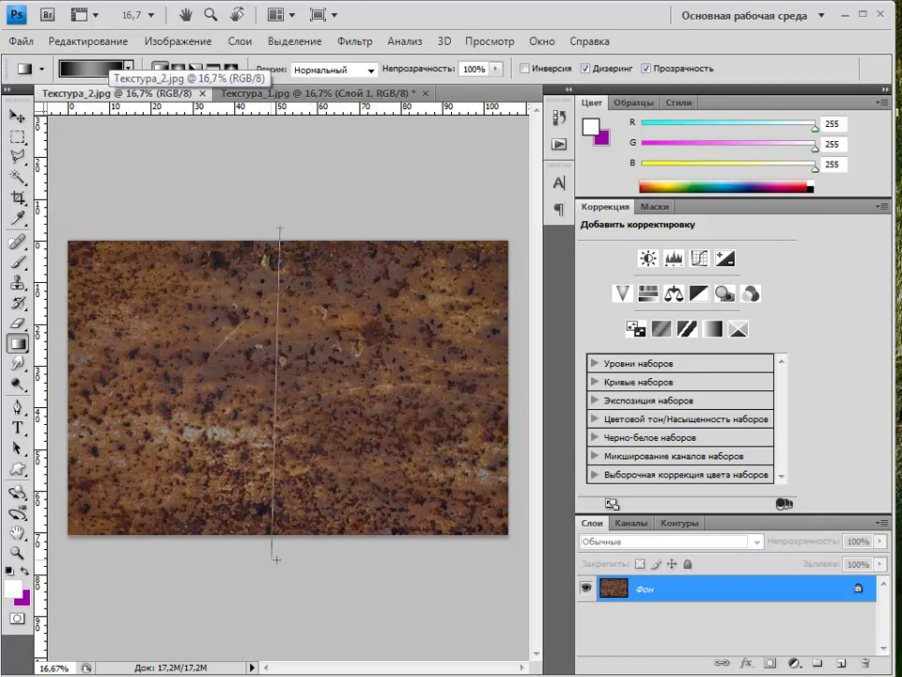
Put a vertical dark-edged gradient on a new layer over Текстура_2, blended in Перекрытие (Overlay) mode.
drag(280, 228, 280, 561)
key(ctrl+z)
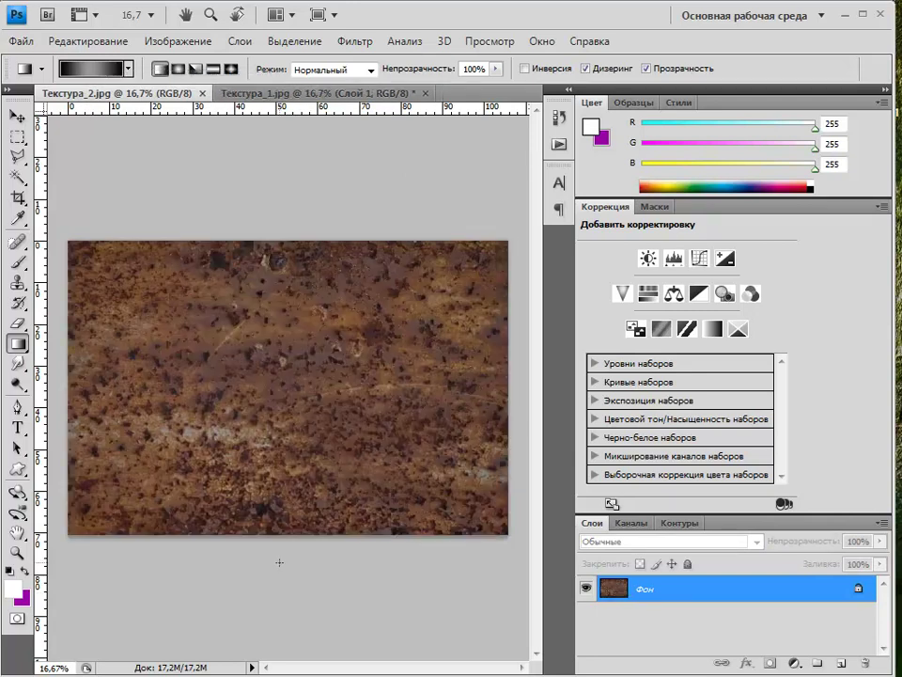
click(842, 664)
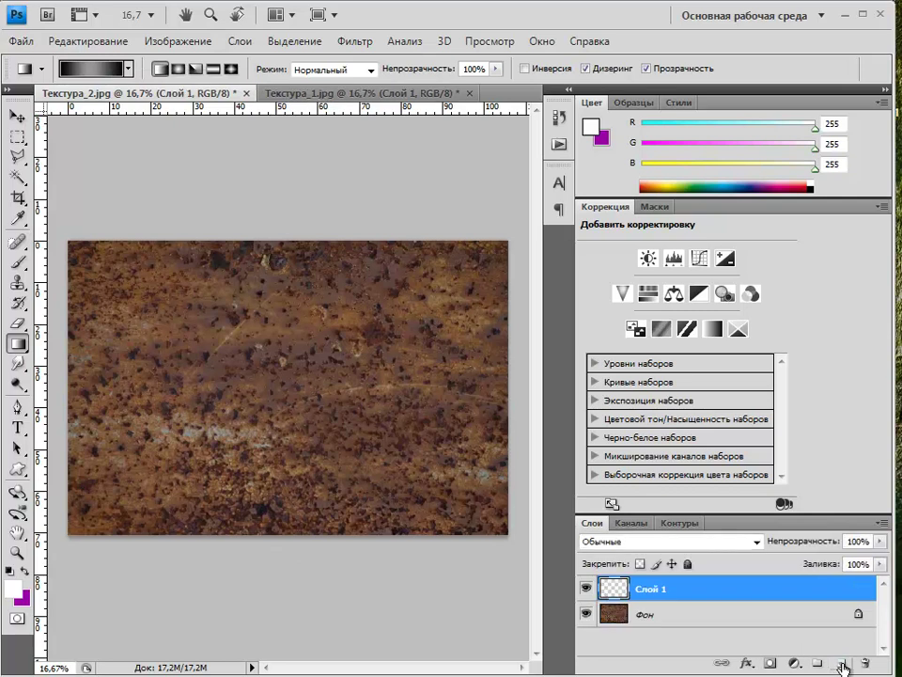
drag(272, 228, 282, 548)
click(756, 545)
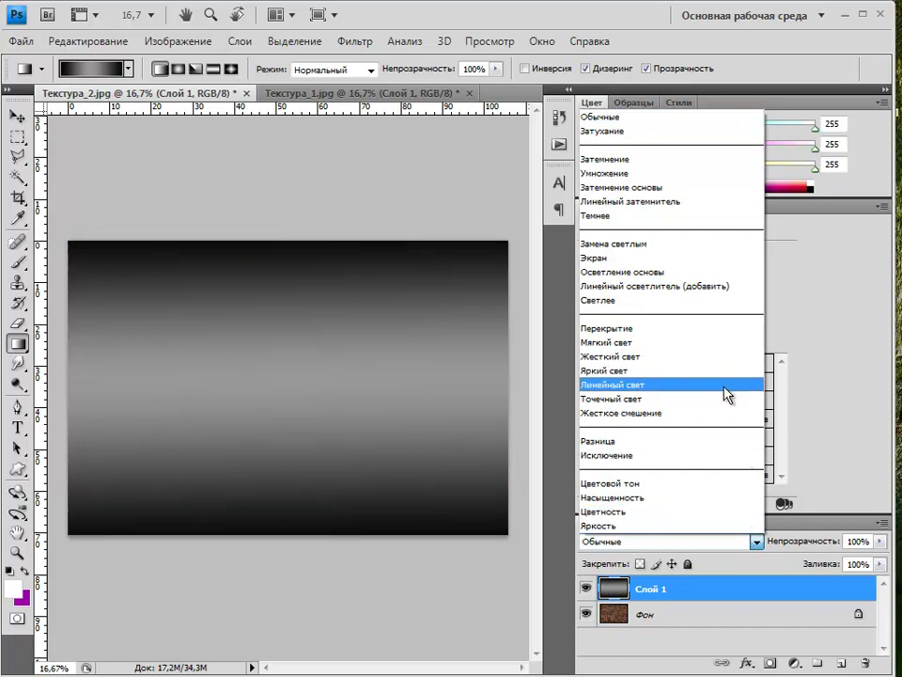
click(685, 331)
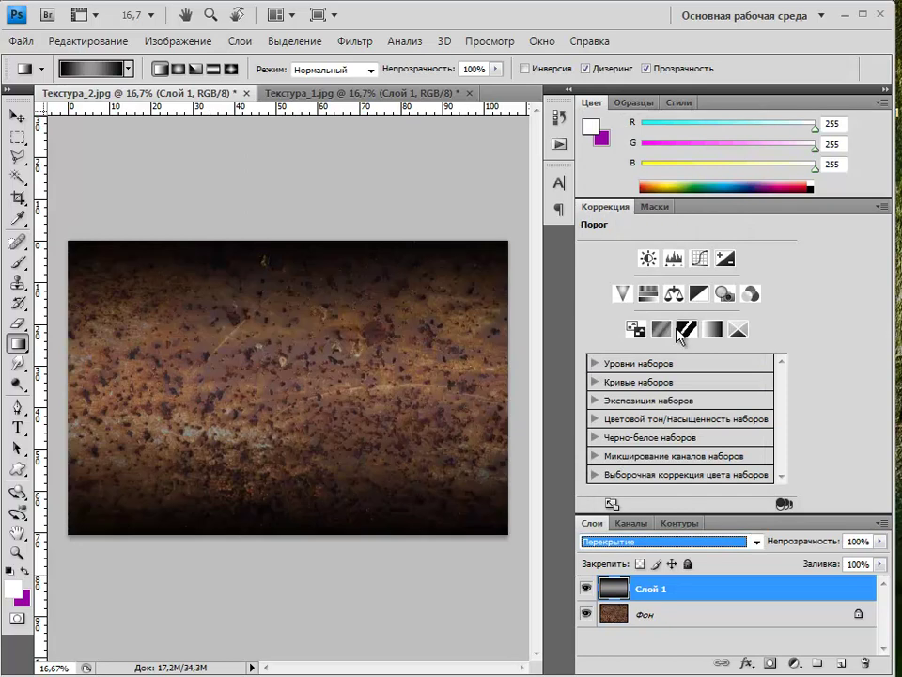
Save Текстура_2 as JPEG '2' at quality 12 and minimize Photoshop.
click(19, 41)
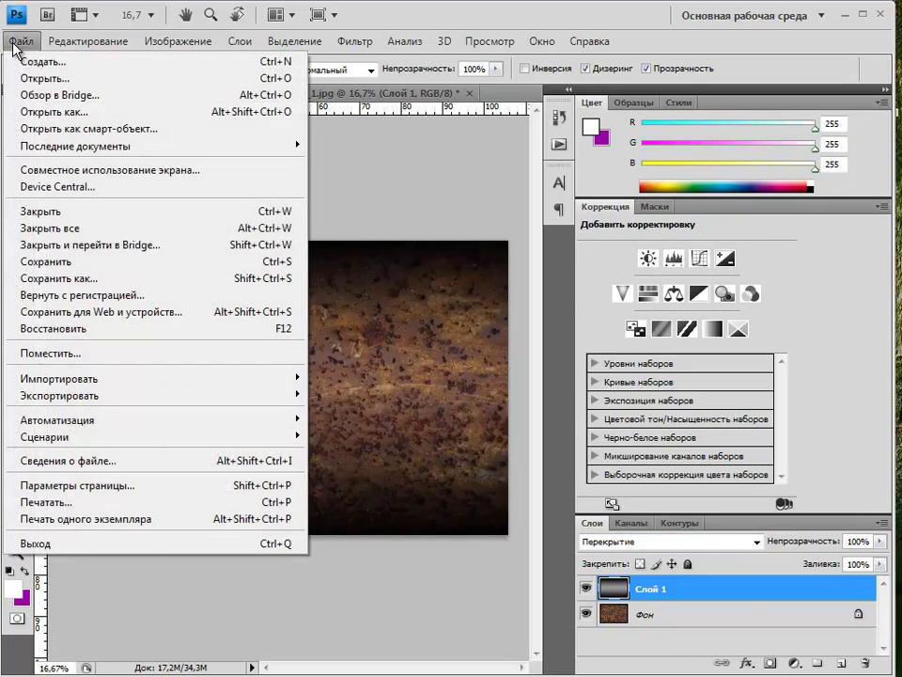
click(94, 279)
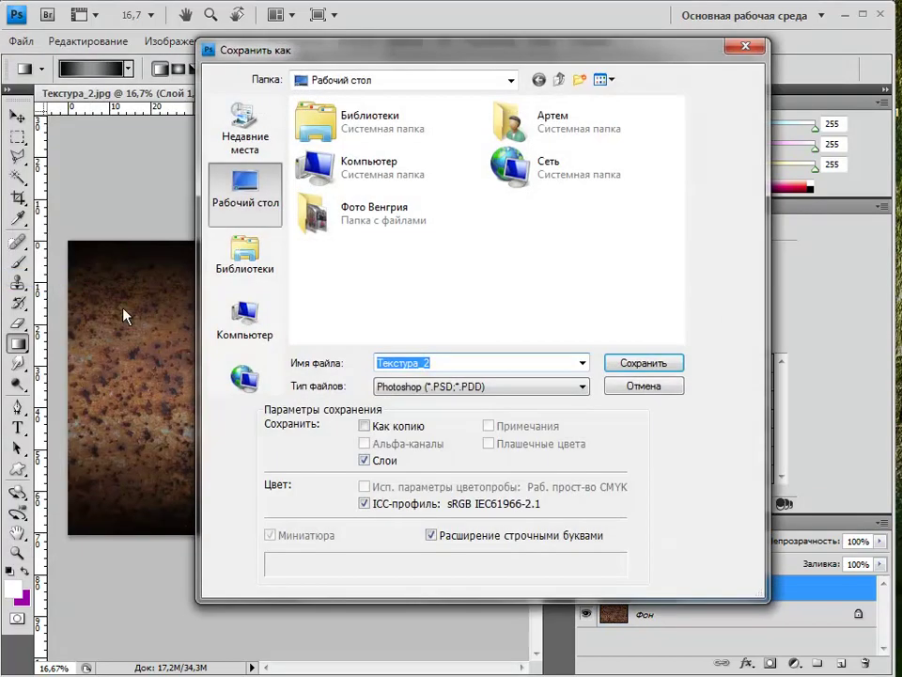
text(2)
click(390, 386)
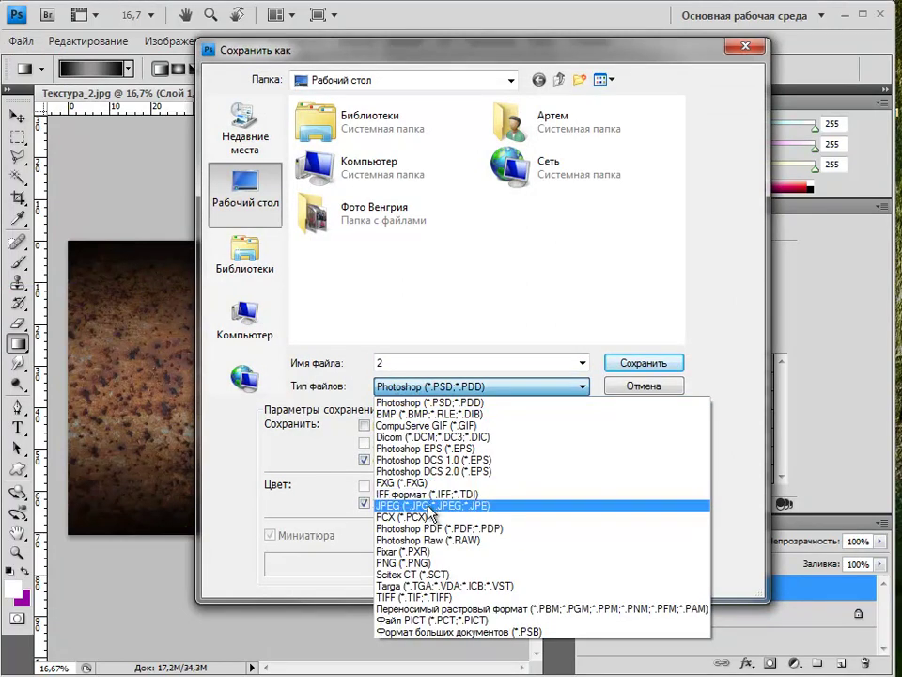
click(395, 494)
click(643, 362)
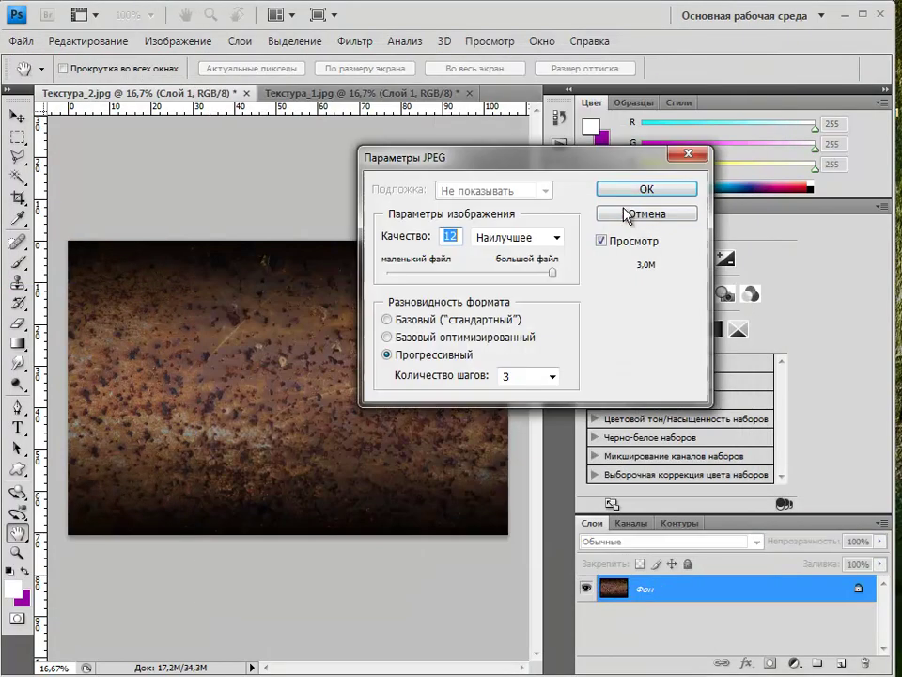
click(665, 189)
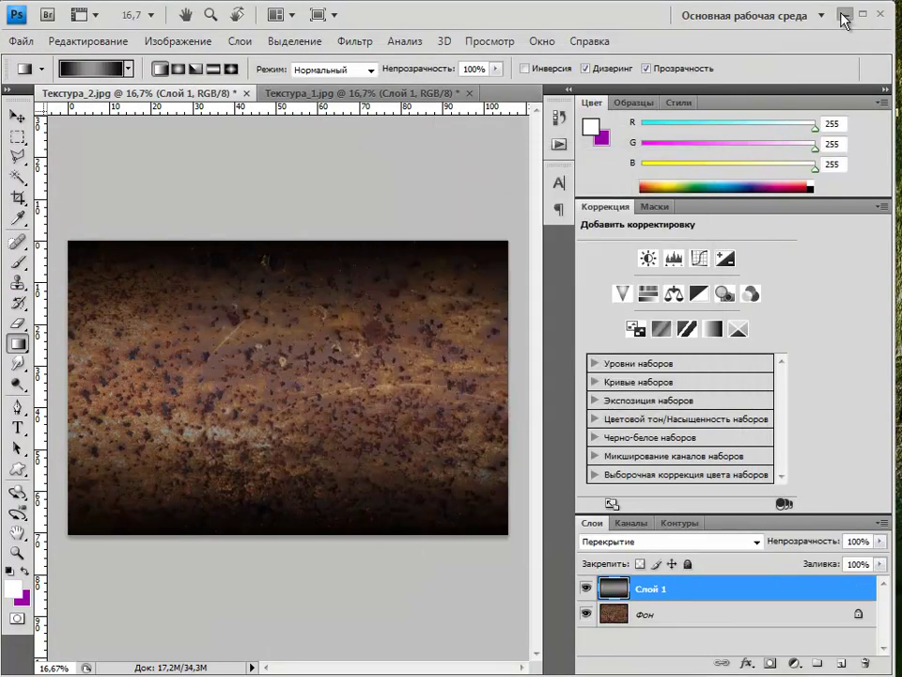
click(844, 13)
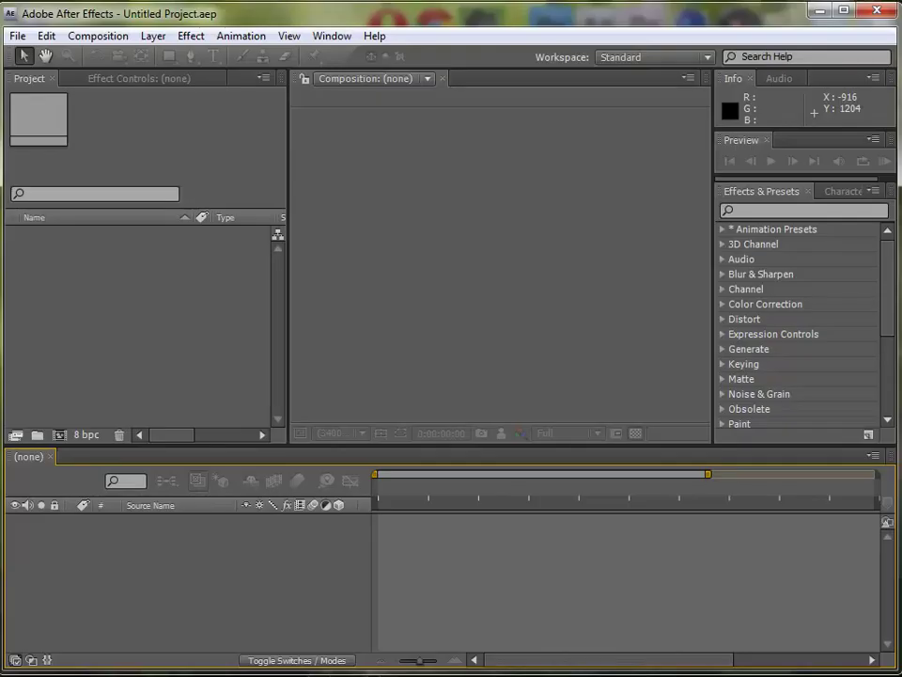
Import 1.jpg and 2.jpg from the Desktop and build a 3000×2000, 10-second composition from 1.jpg.
click(120, 297)
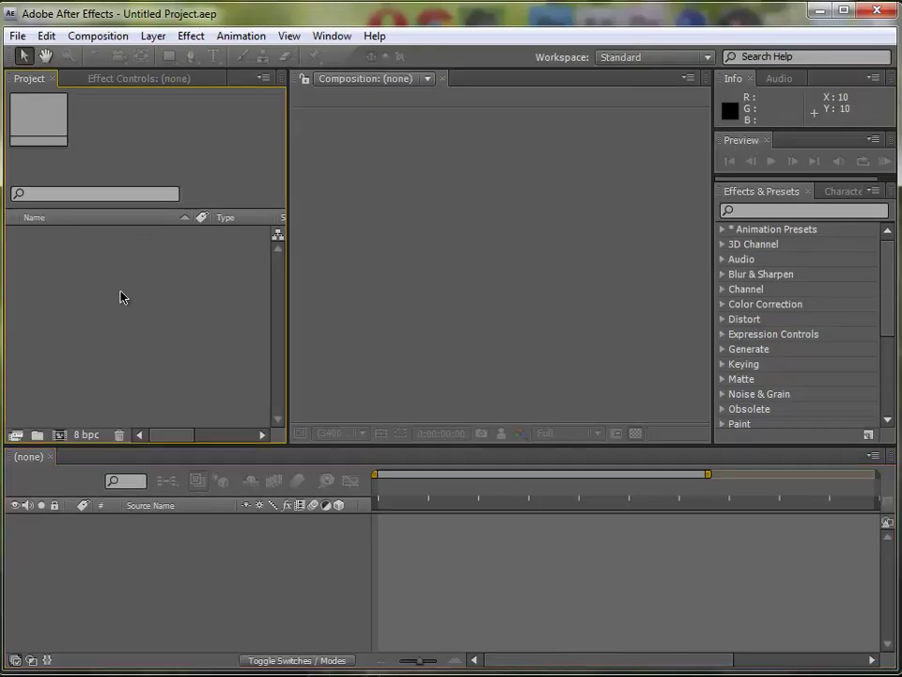
double_click(120, 297)
click(27, 197)
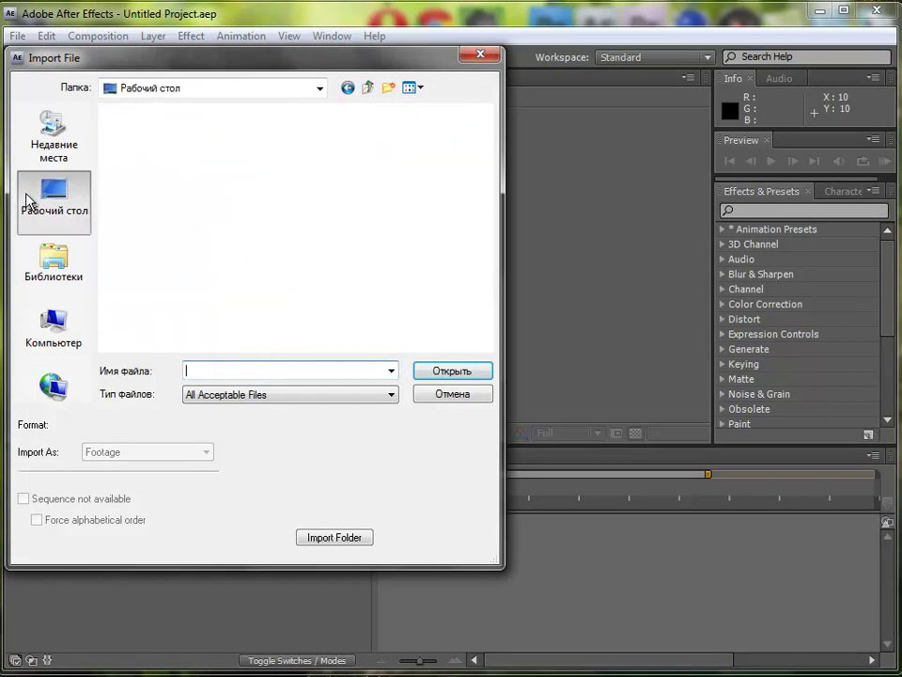
click(302, 218)
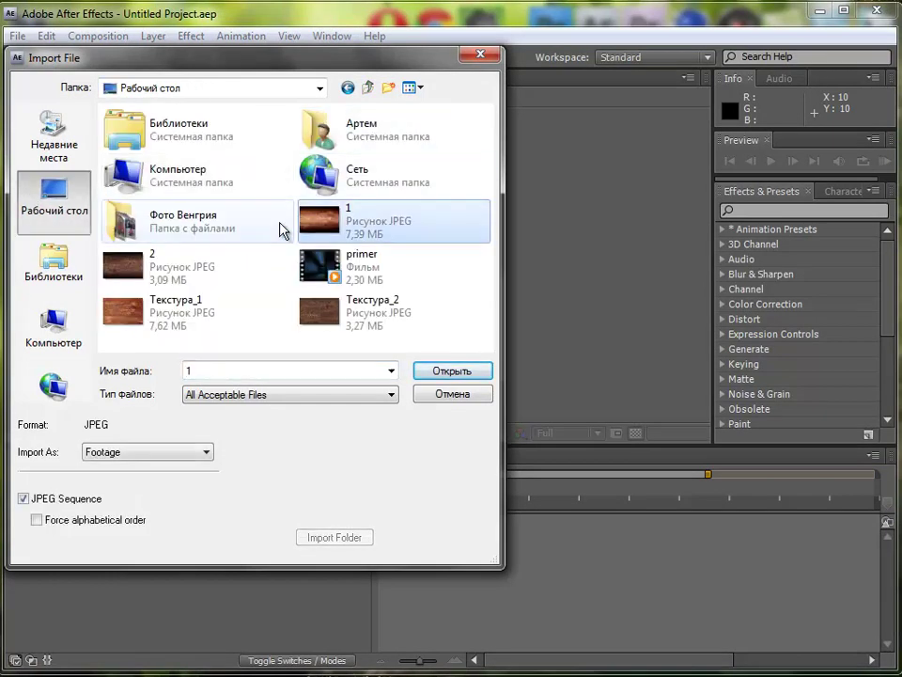
ctrl+click(150, 268)
click(452, 371)
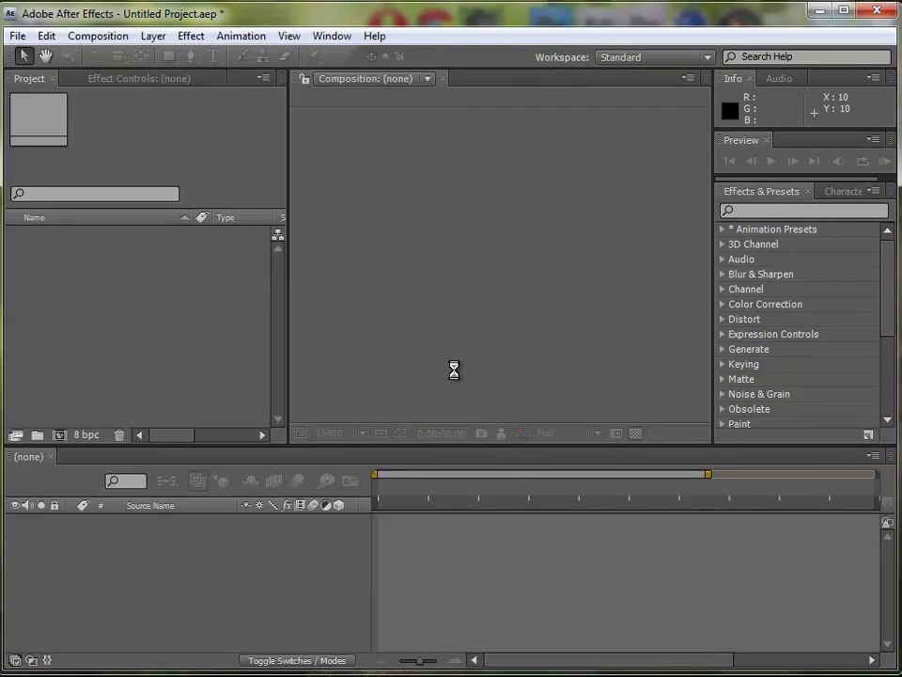
drag(40, 236, 59, 438)
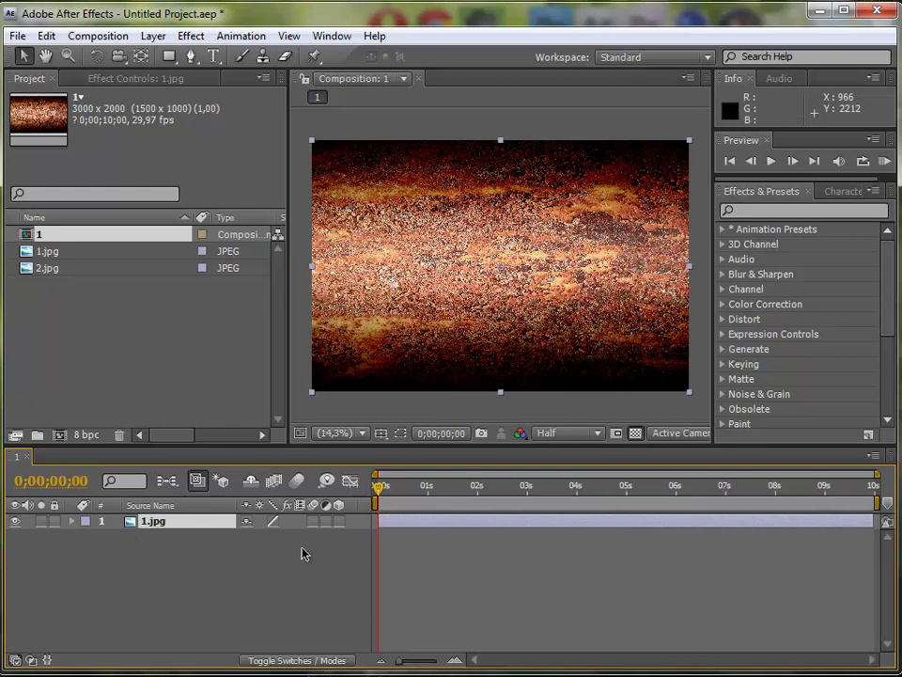
Make 1.jpg a 3D layer, angle it as a side wall and move it left.
click(338, 521)
click(97, 55)
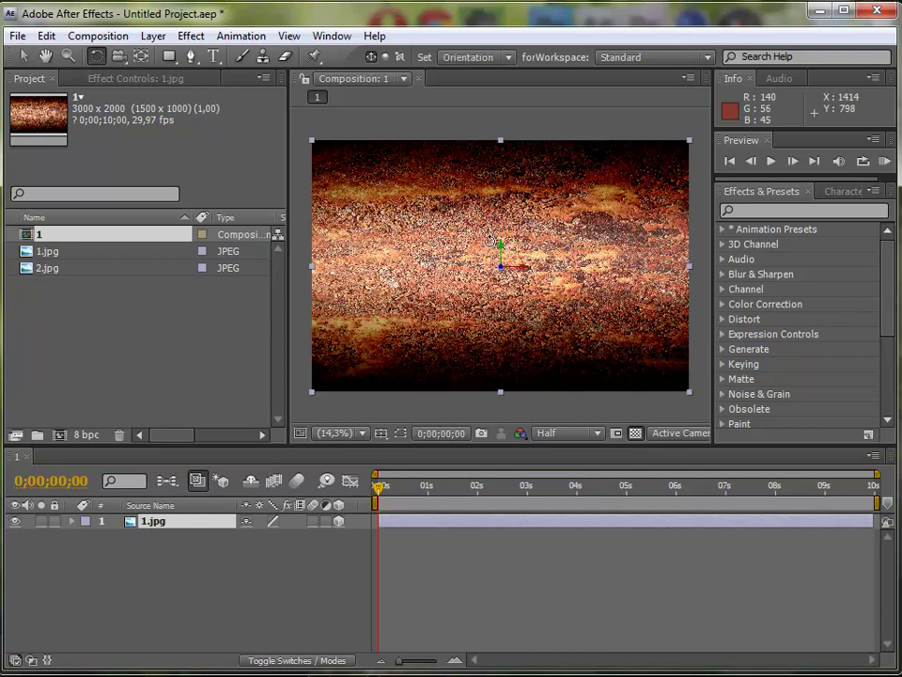
drag(498, 247, 520, 185)
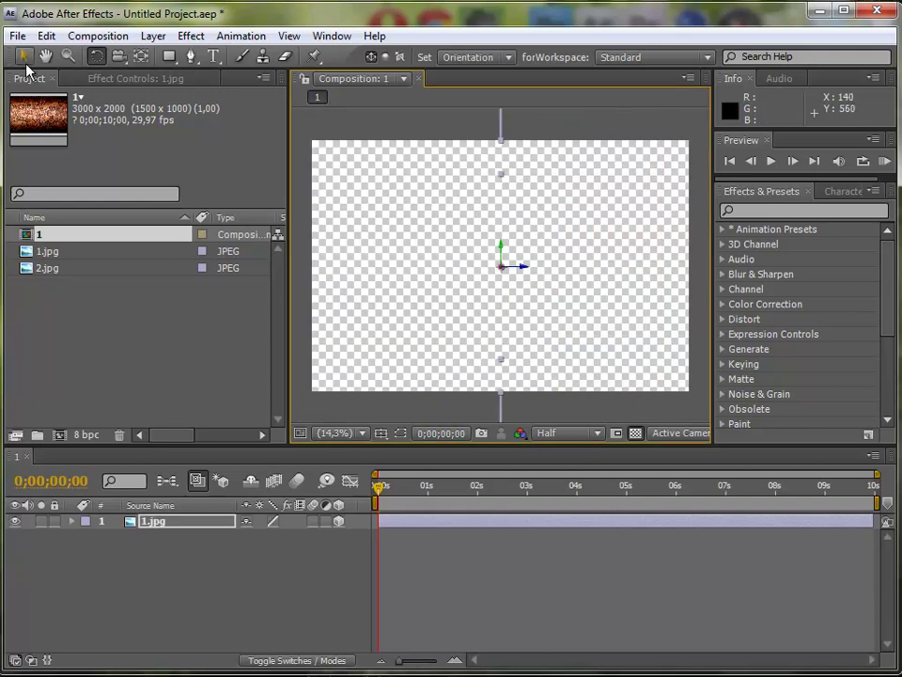
click(24, 57)
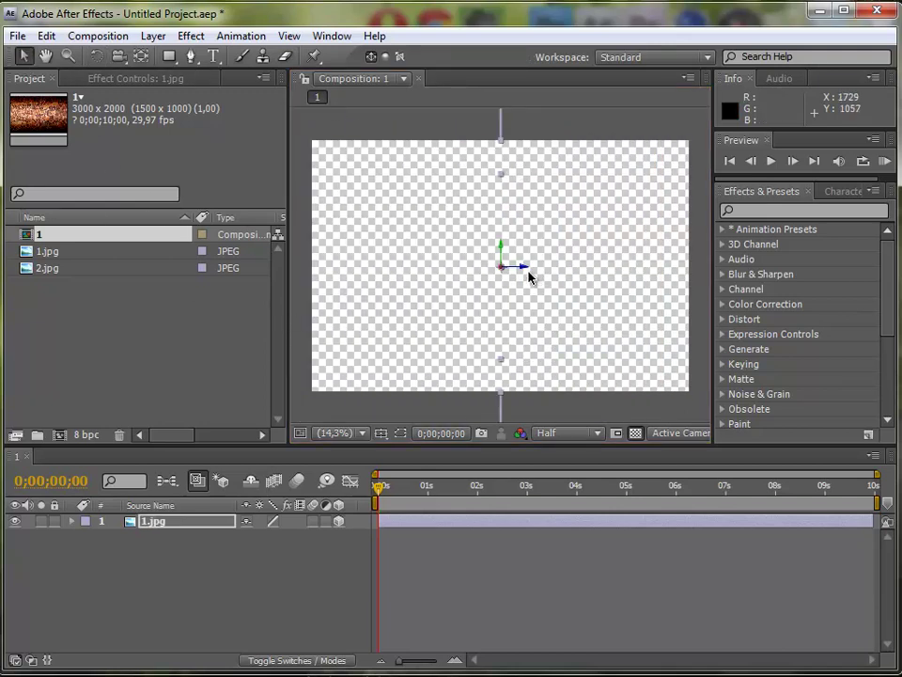
drag(526, 275, 405, 282)
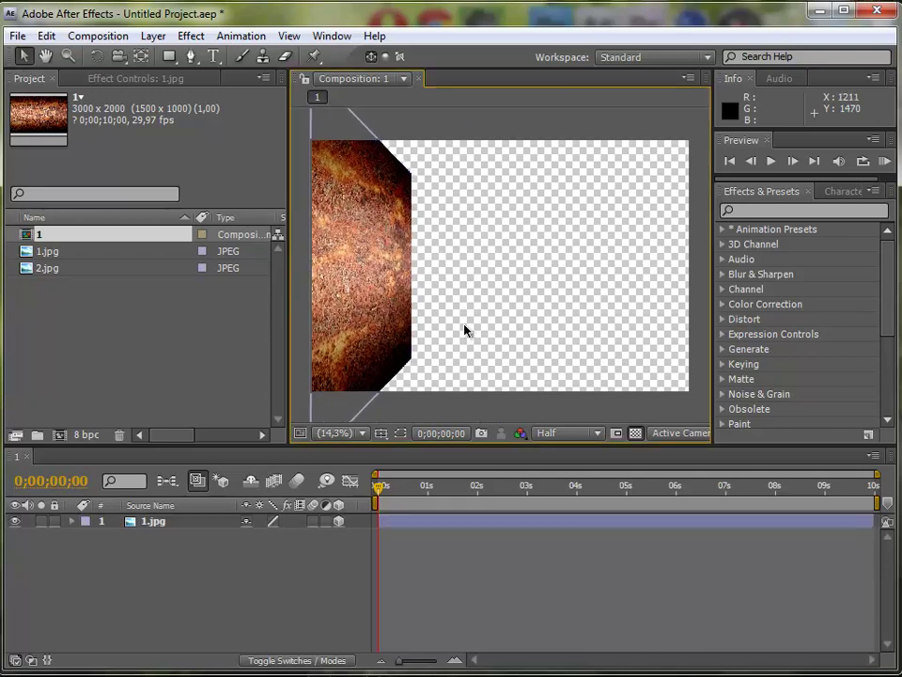
Duplicate the wall as the right-hand wall and add 2.jpg to the composition.
click(156, 523)
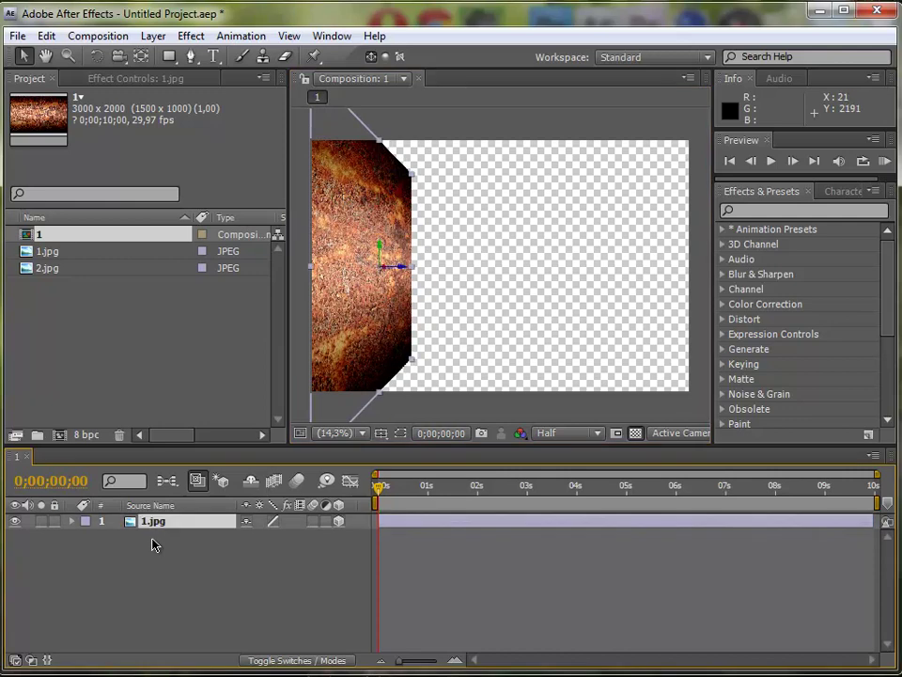
key(ctrl+d)
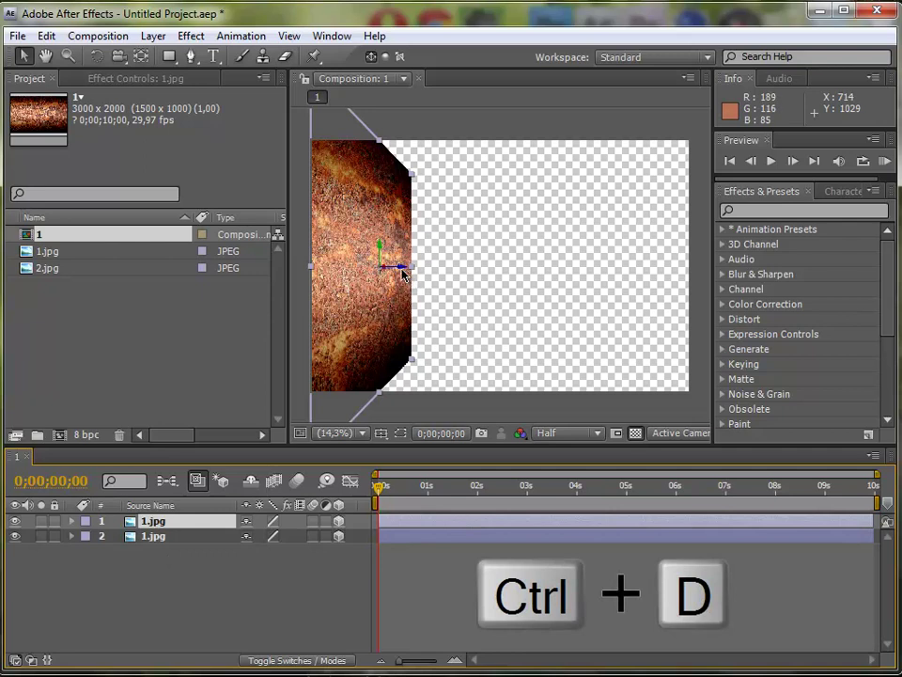
drag(402, 273, 643, 289)
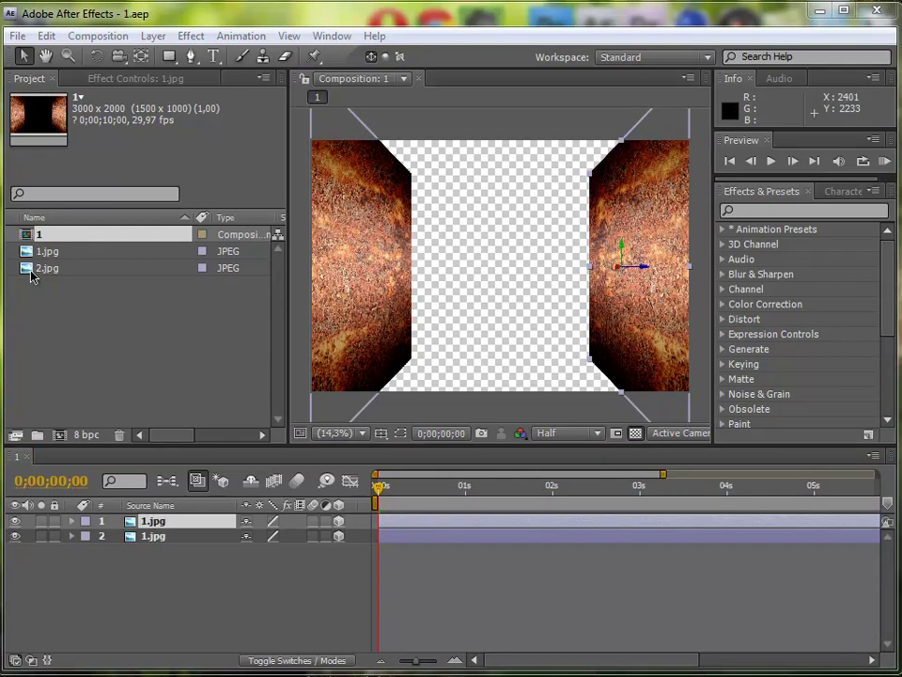
drag(31, 270, 188, 591)
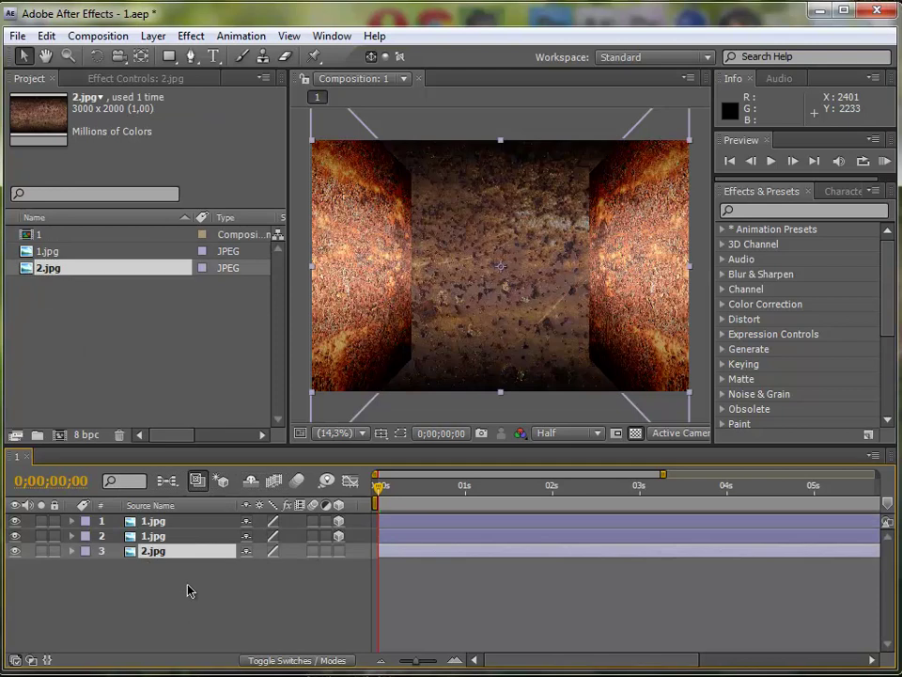
Make 2.jpg 3D, rotate it flat and lower it to form the corridor floor.
click(340, 550)
click(97, 56)
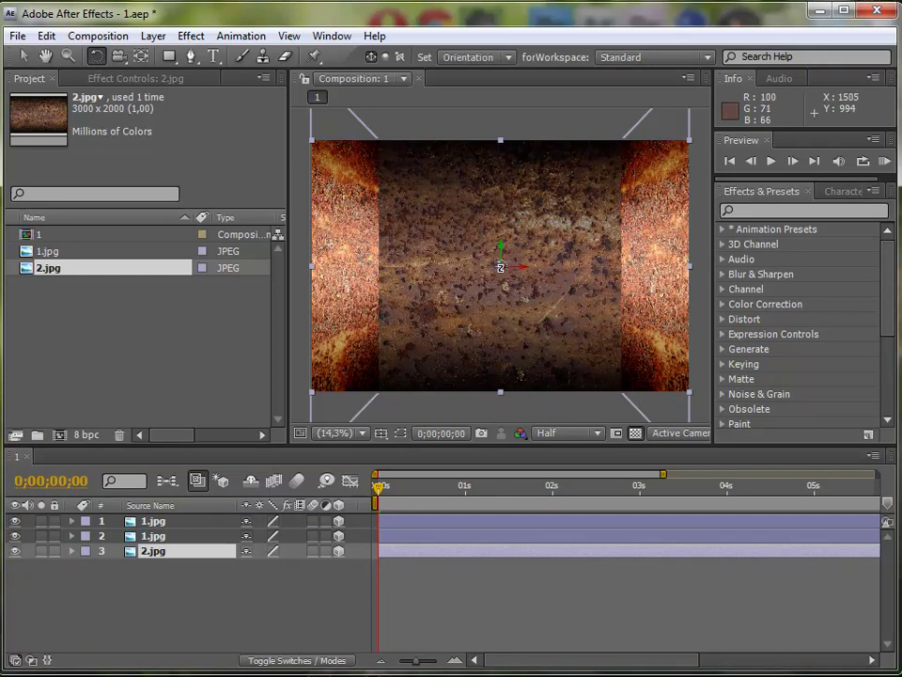
drag(501, 267, 534, 276)
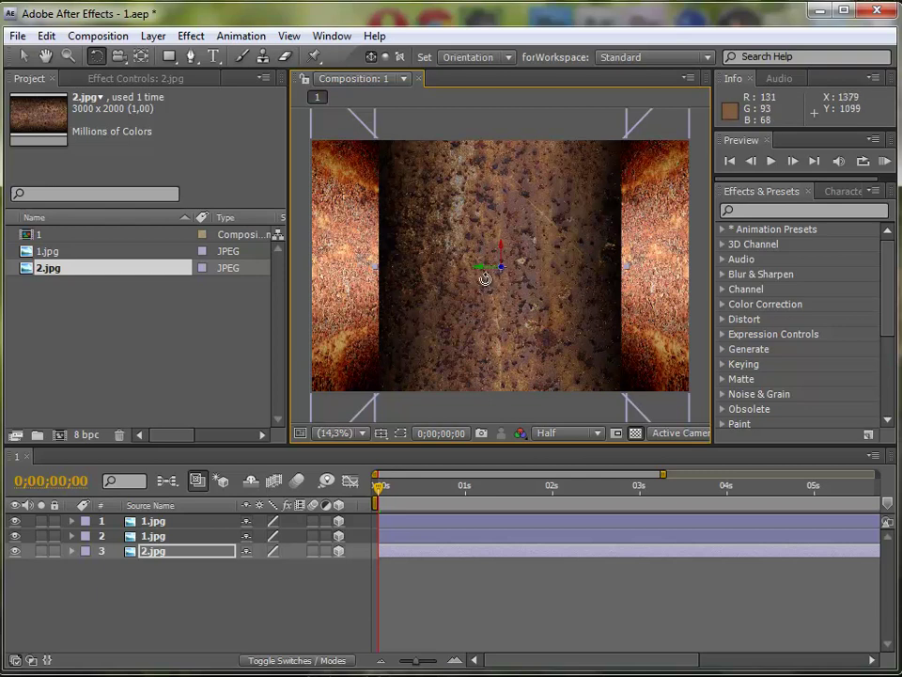
drag(480, 270, 481, 257)
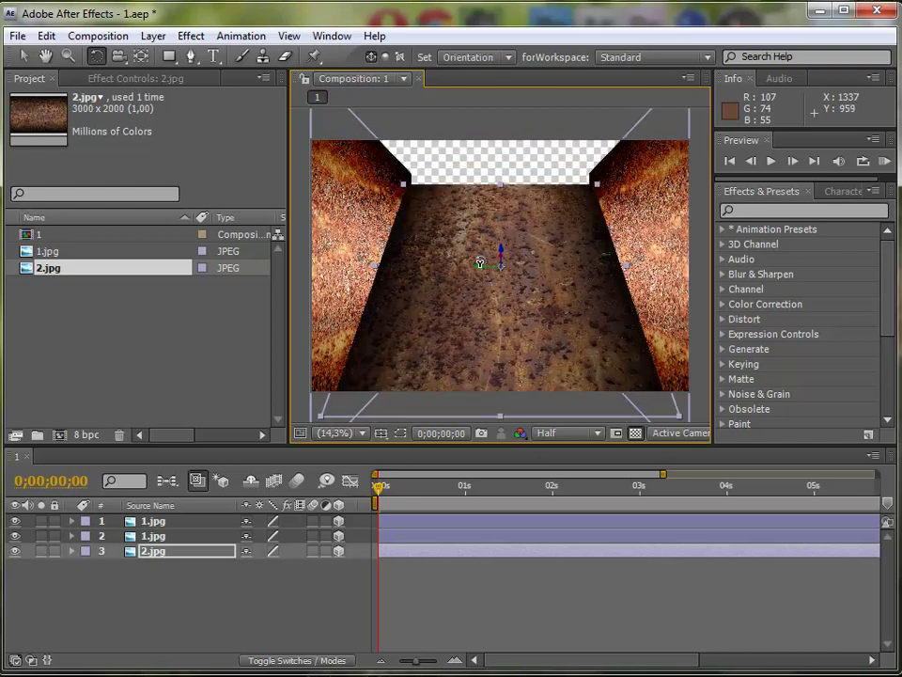
click(22, 56)
click(22, 56)
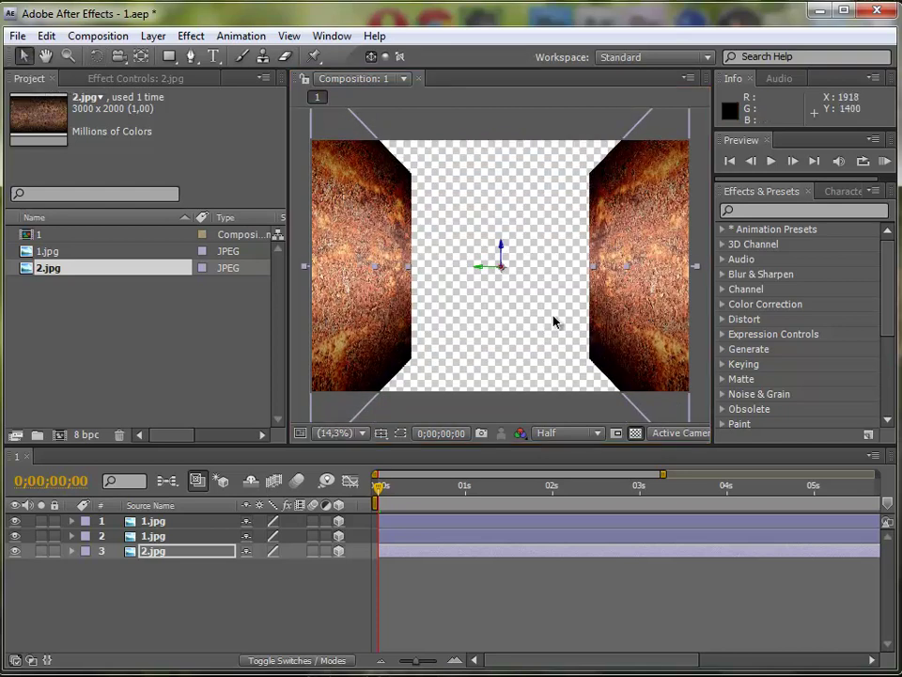
drag(501, 242, 500, 321)
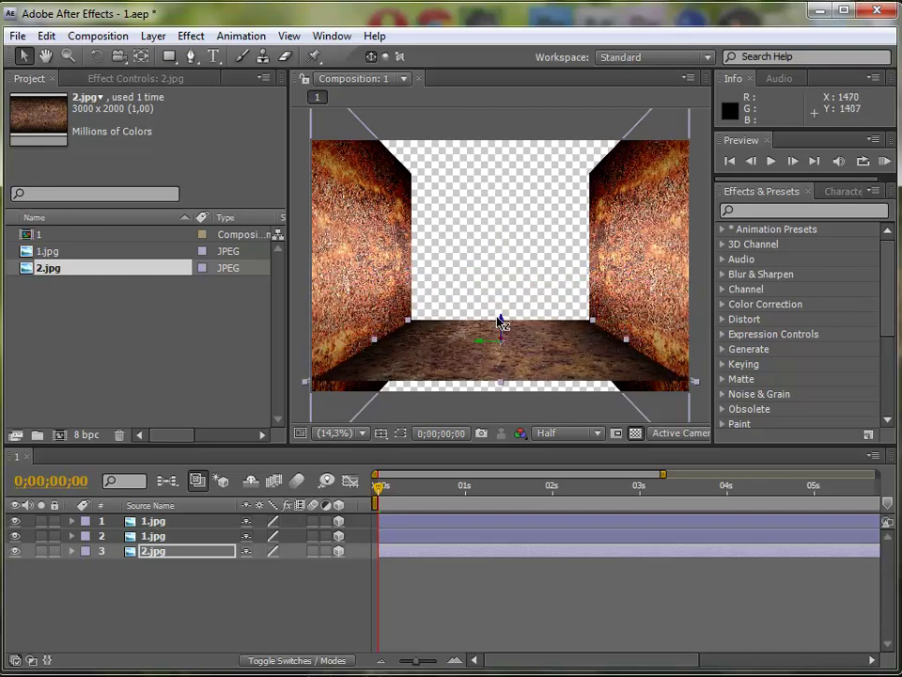
drag(500, 322, 499, 358)
Raise the right and left walls to line up with the floor.
click(141, 525)
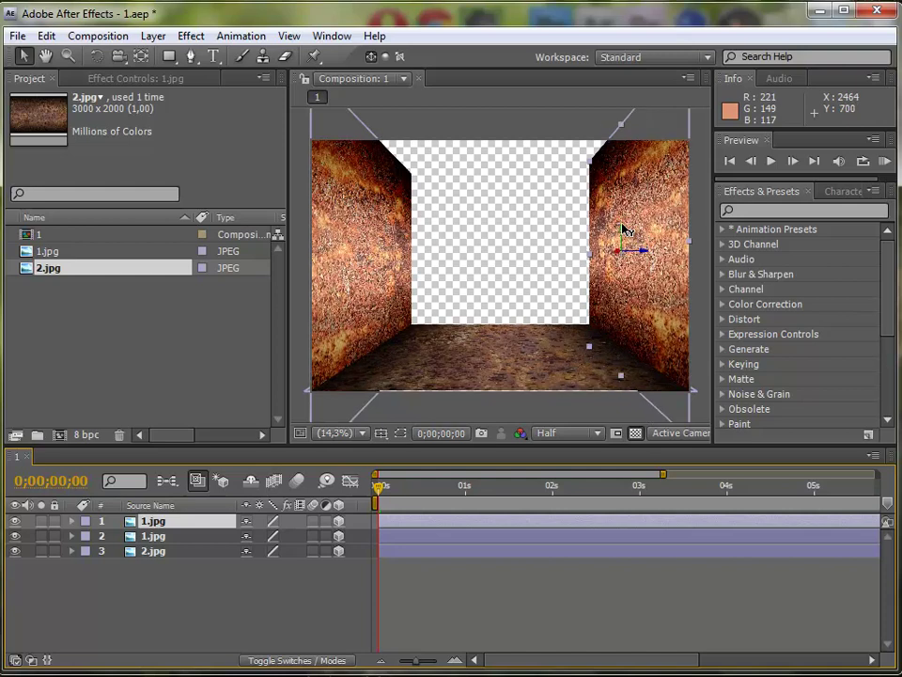
drag(625, 251, 623, 201)
click(380, 250)
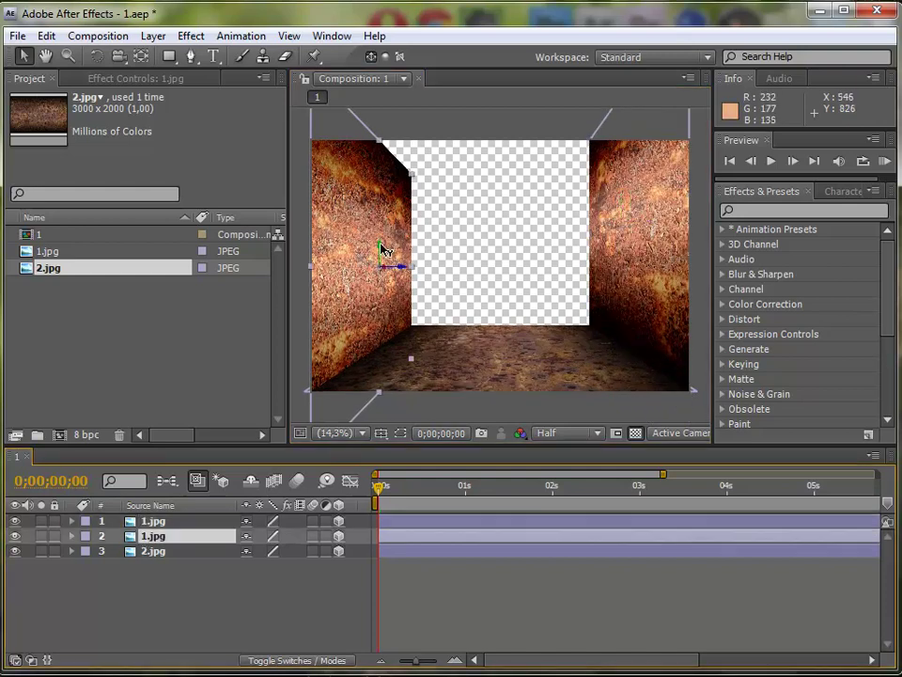
drag(381, 250, 383, 199)
click(516, 402)
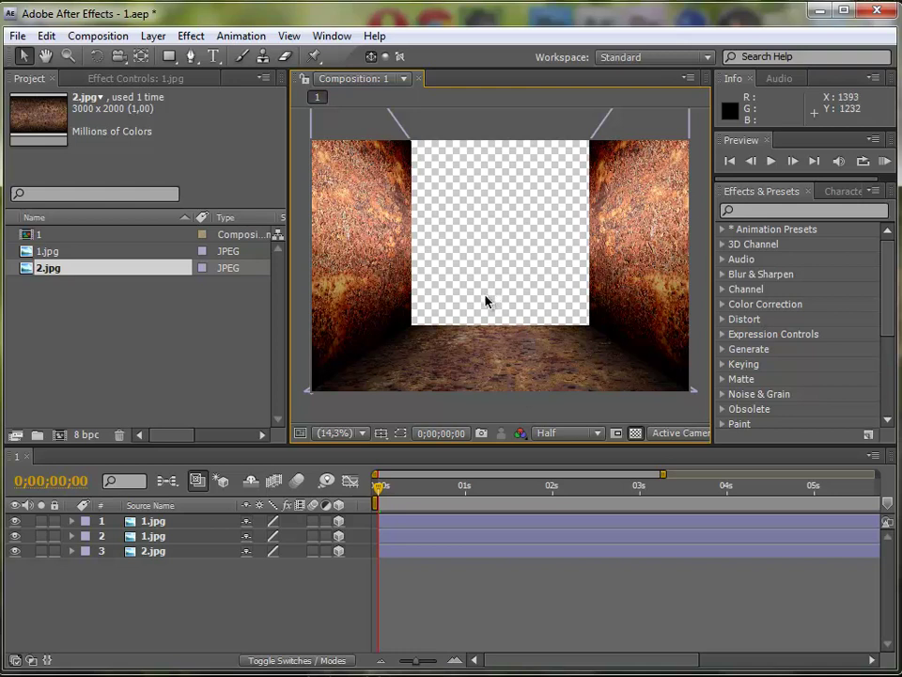
Add a new camera, Camera 1, using the 35mm preset.
click(155, 38)
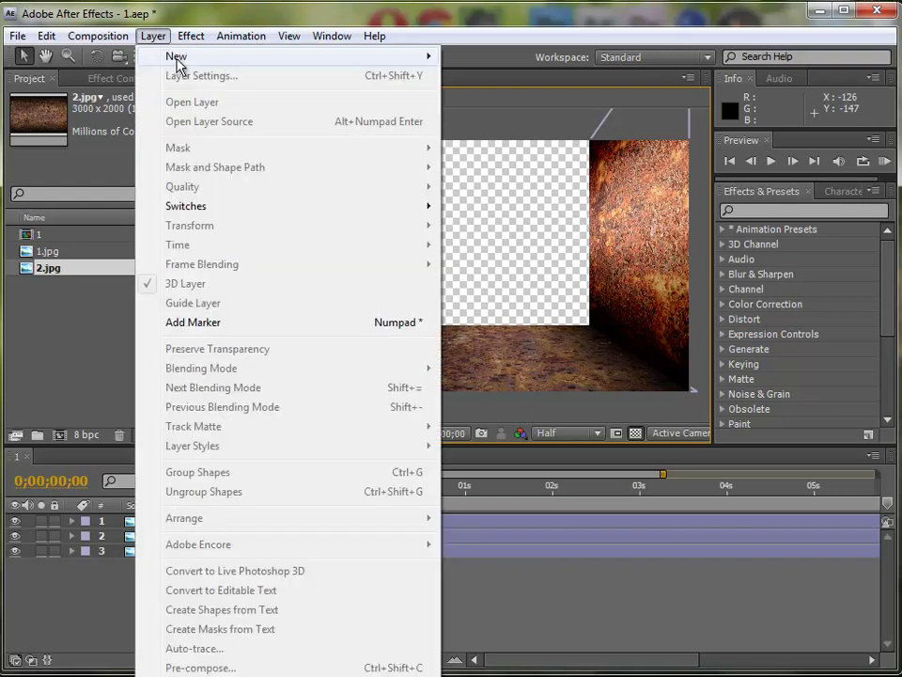
mouse_move(277, 60)
click(490, 115)
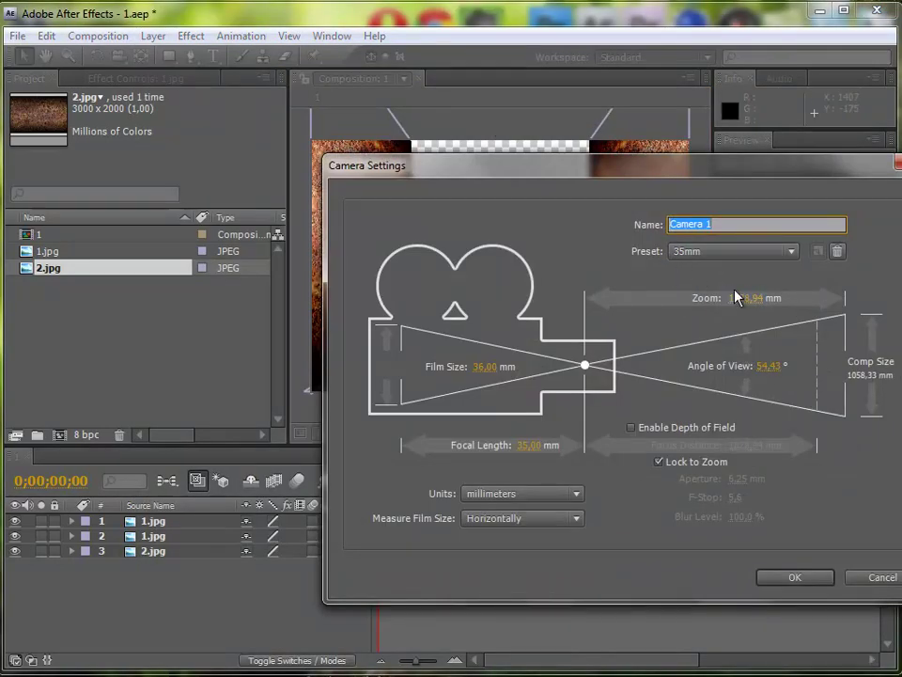
click(795, 577)
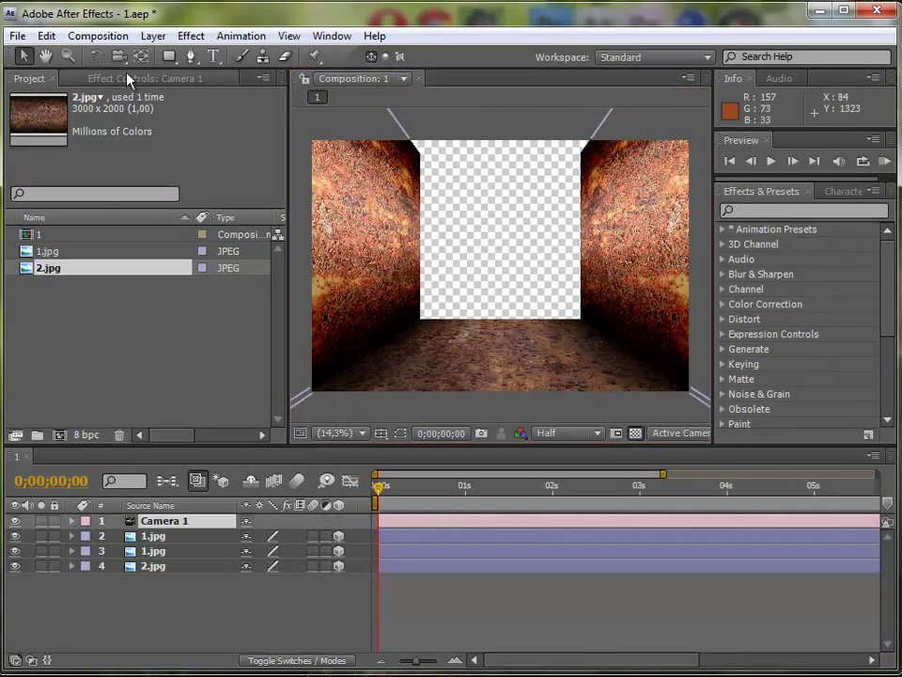
Dolly Camera 1 back with Track Z and pan it so the corridor sits lower.
drag(120, 56, 221, 120)
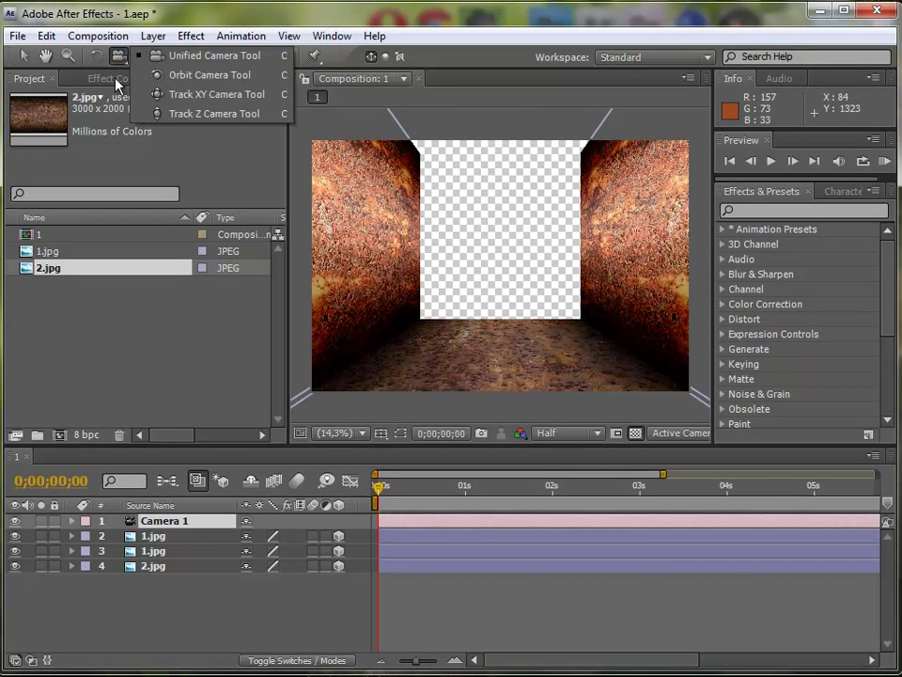
click(219, 116)
drag(538, 294, 476, 301)
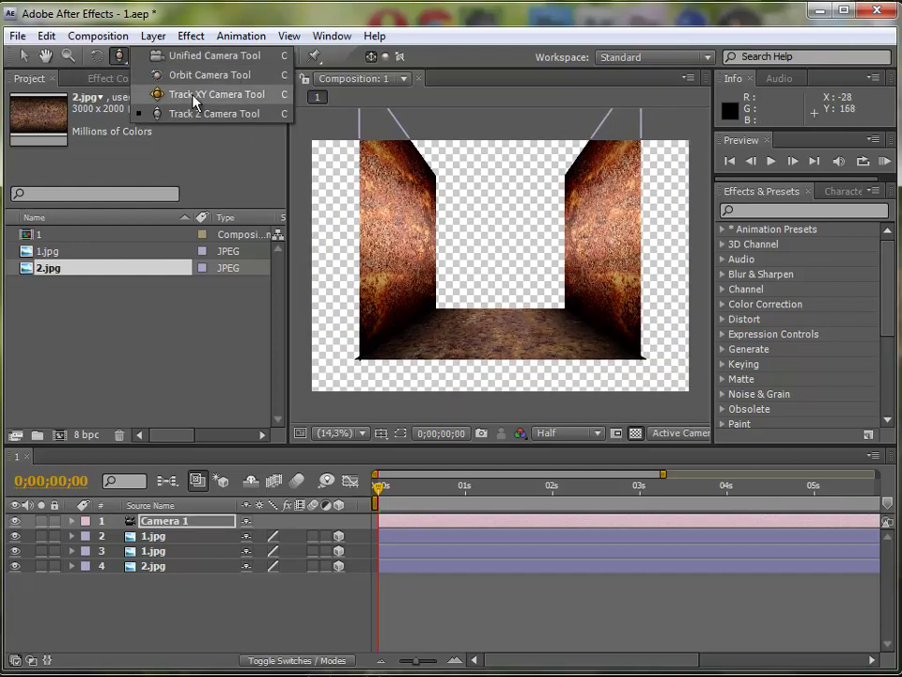
drag(119, 55, 188, 90)
drag(497, 224, 496, 305)
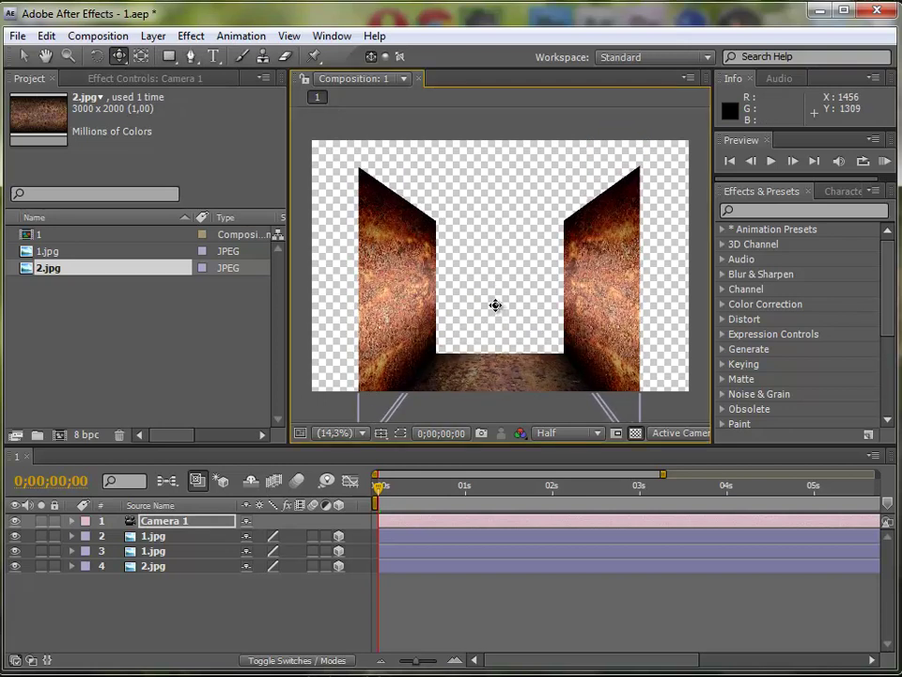
click(24, 56)
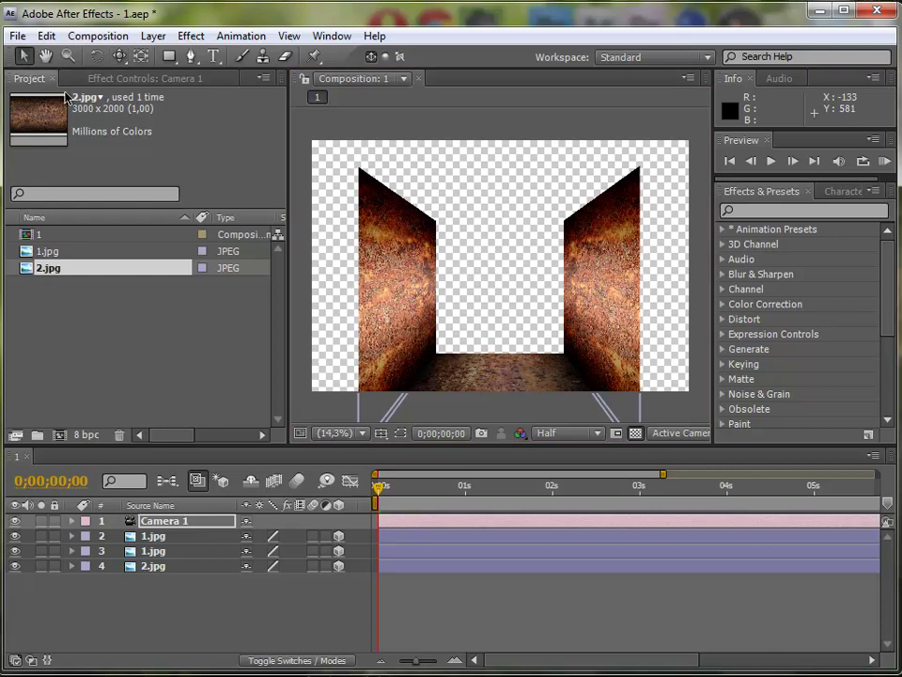
Duplicate the 2.jpg floor and raise the copy to serve as the ceiling.
click(153, 567)
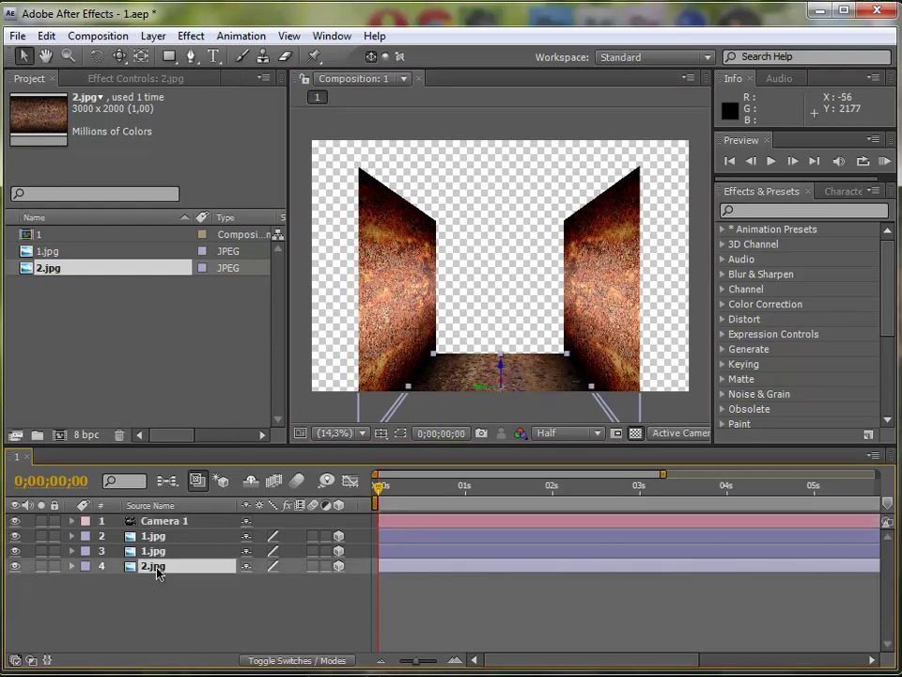
key(ctrl+d)
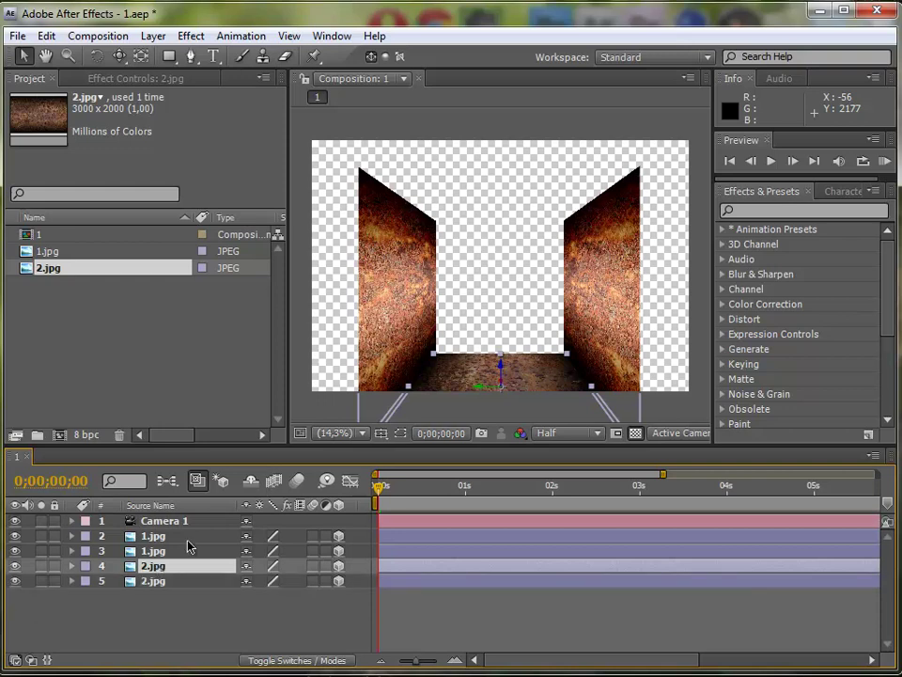
mouse_move(503, 369)
mouse_down()
mouse_move(491, 101)
mouse_move(543, 198)
mouse_up()
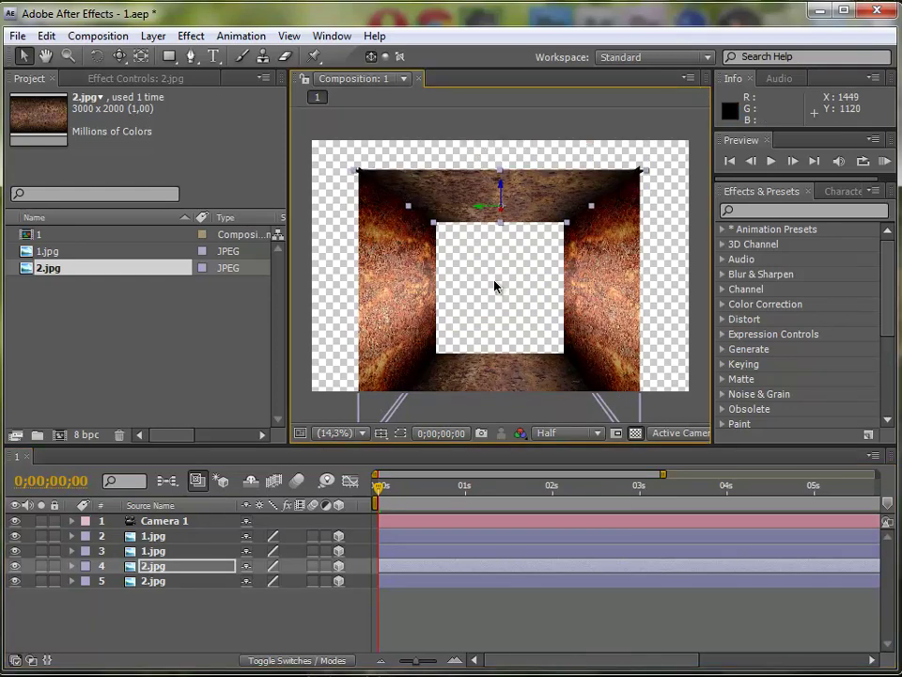
drag(487, 284, 483, 282)
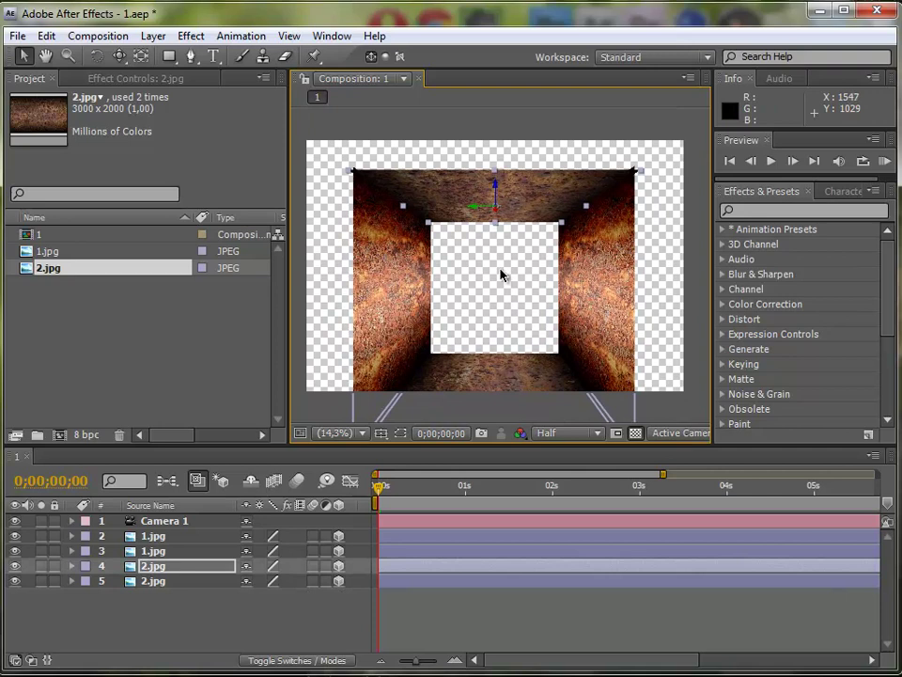
In the Left view, select all layers and nudge them slightly right and down.
click(677, 438)
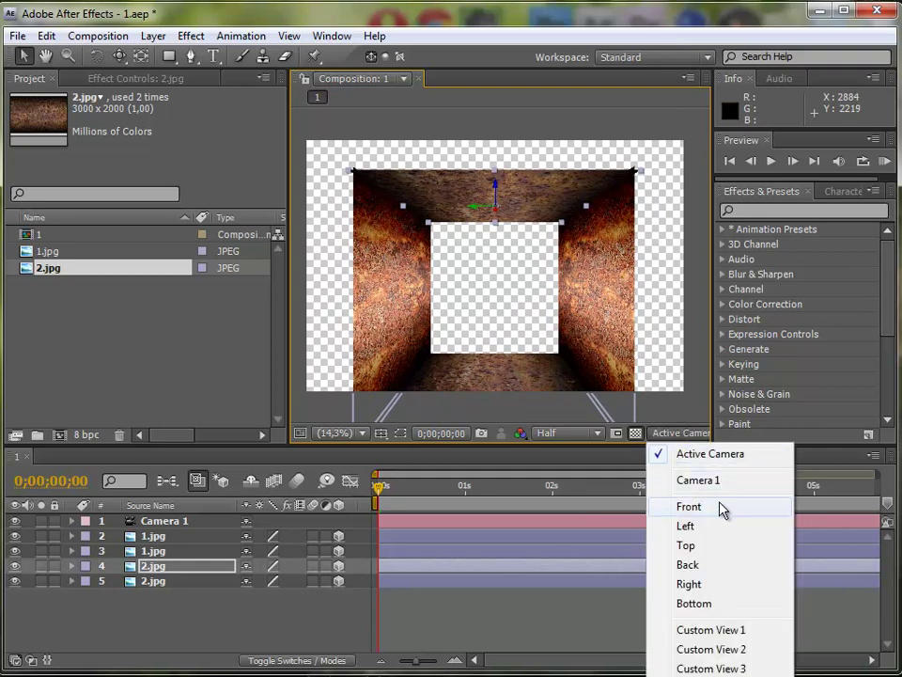
click(700, 527)
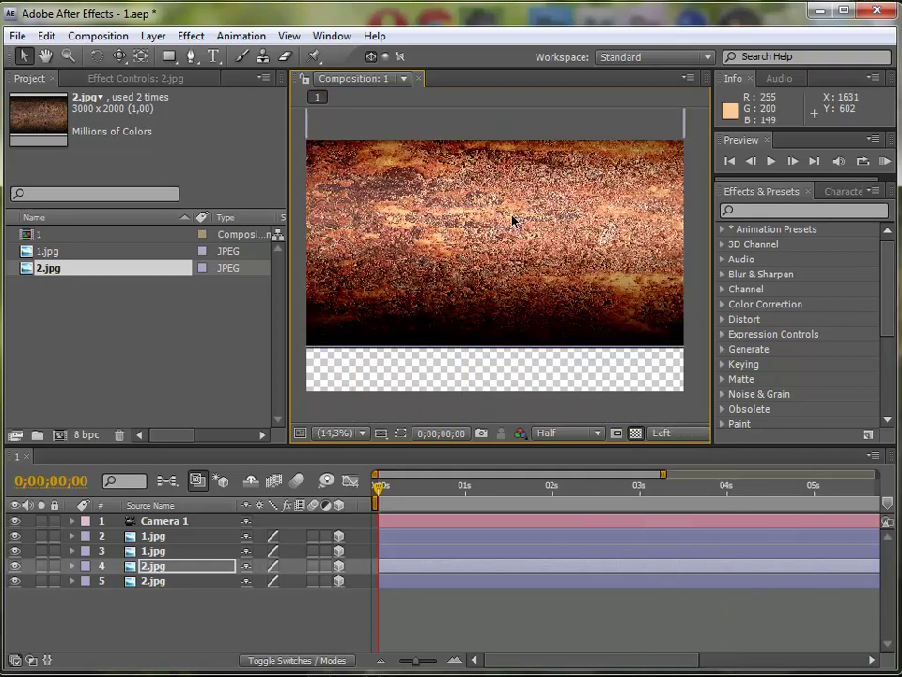
drag(437, 232, 316, 220)
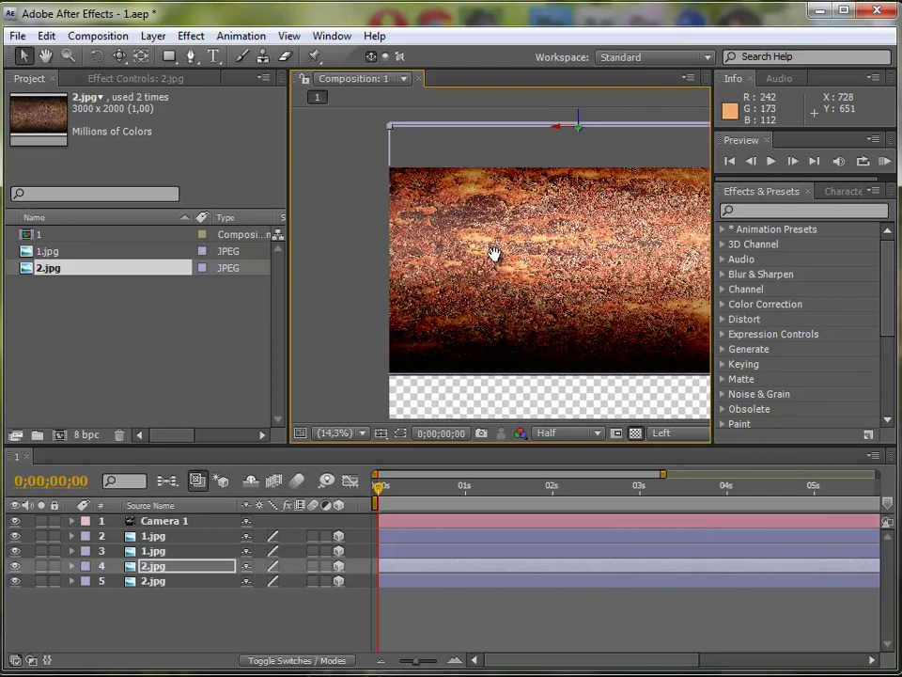
key(ctrl+a)
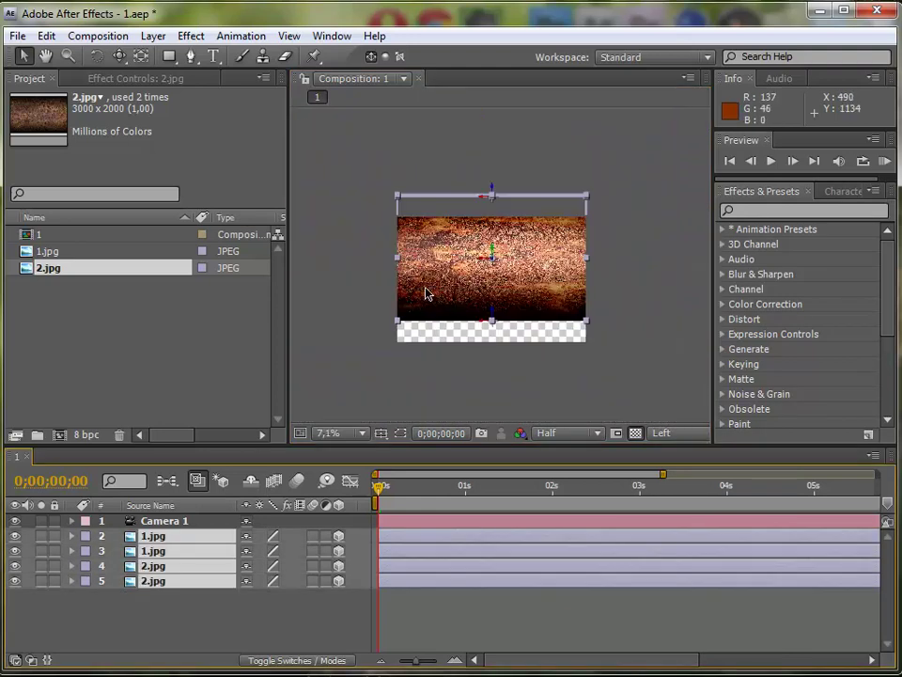
drag(567, 292, 580, 301)
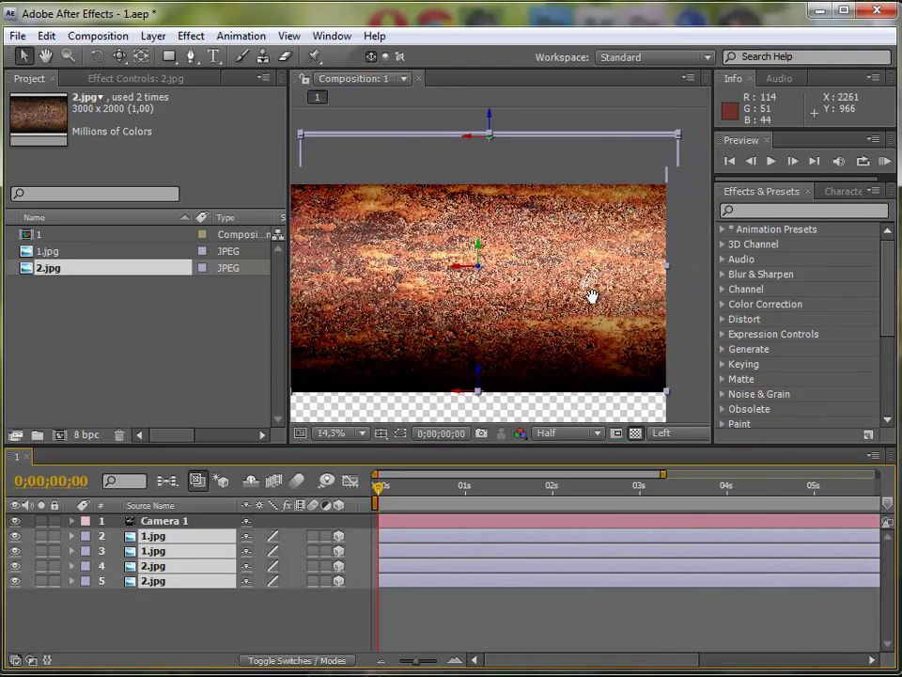
Check the layout in the Top view, then return to Active Camera and deselect.
click(663, 432)
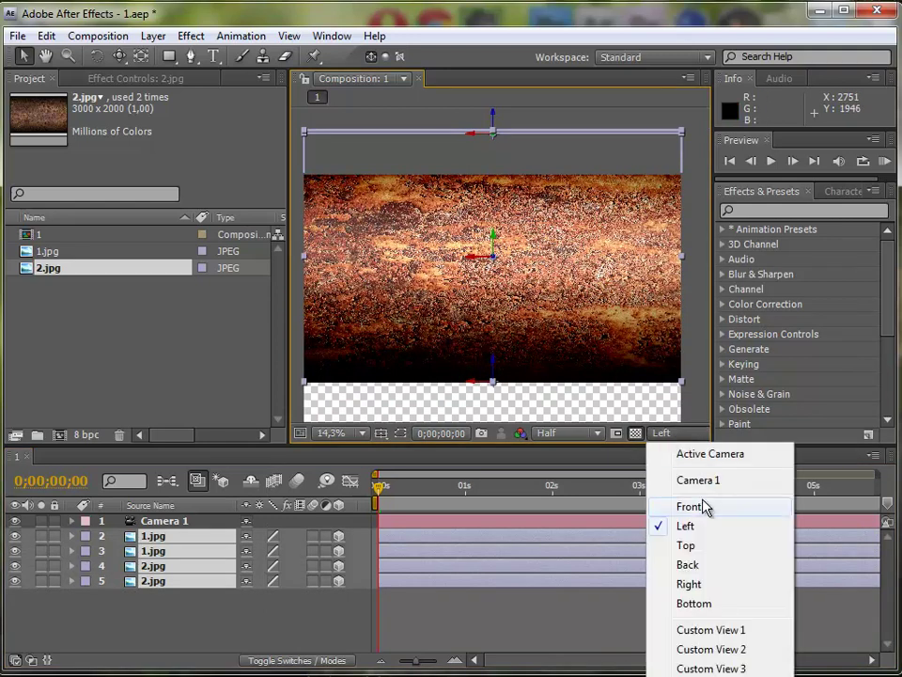
click(686, 545)
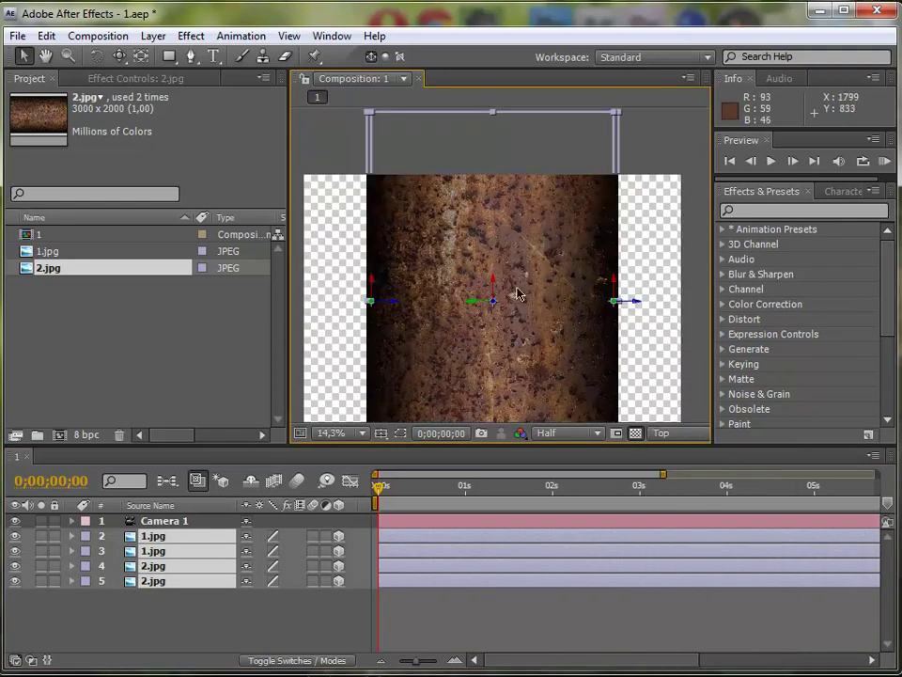
drag(562, 274, 493, 140)
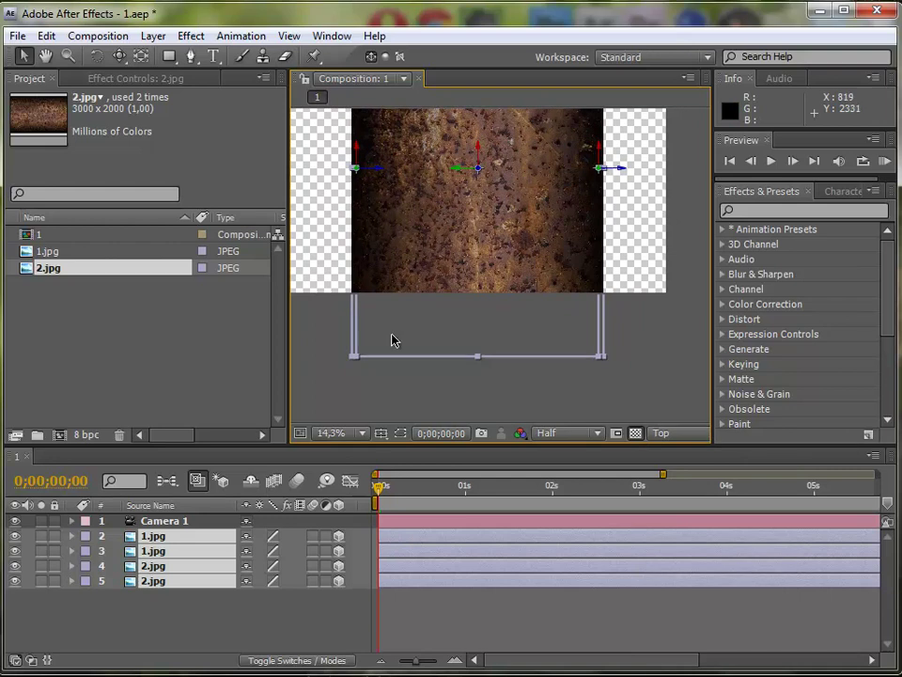
drag(471, 288, 497, 201)
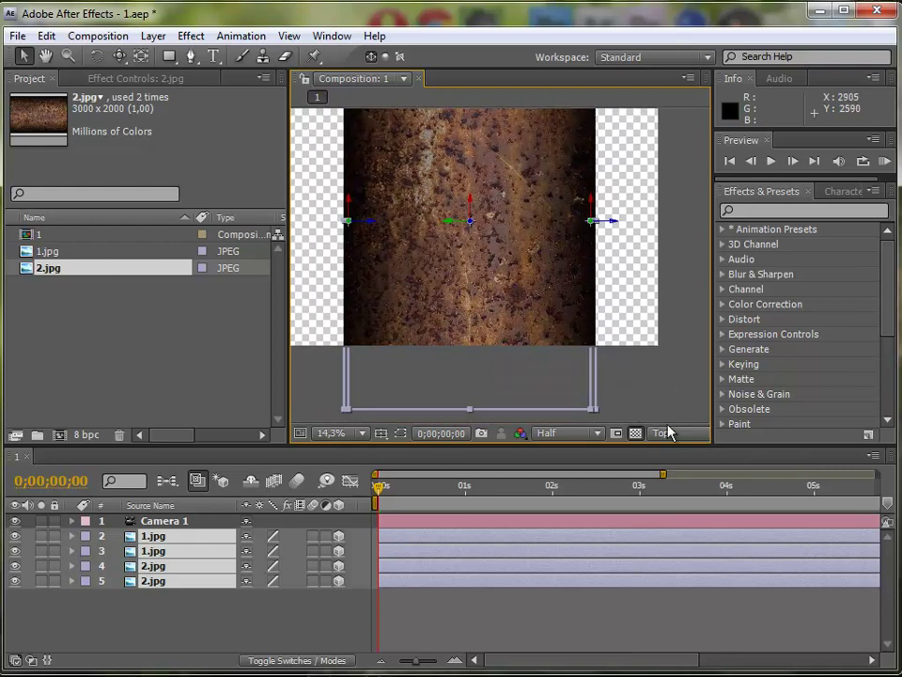
click(680, 434)
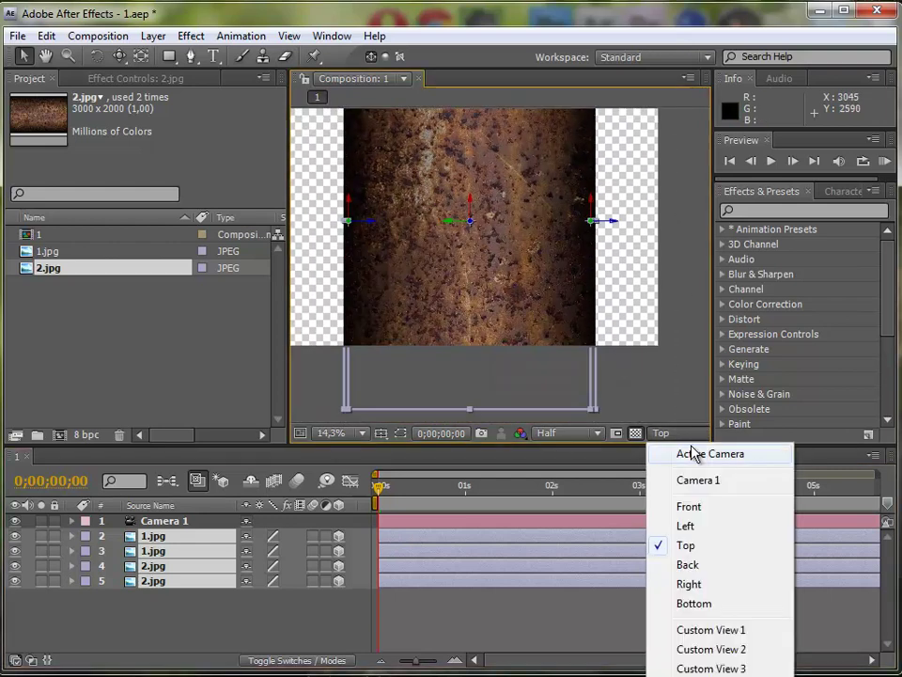
click(693, 456)
click(640, 297)
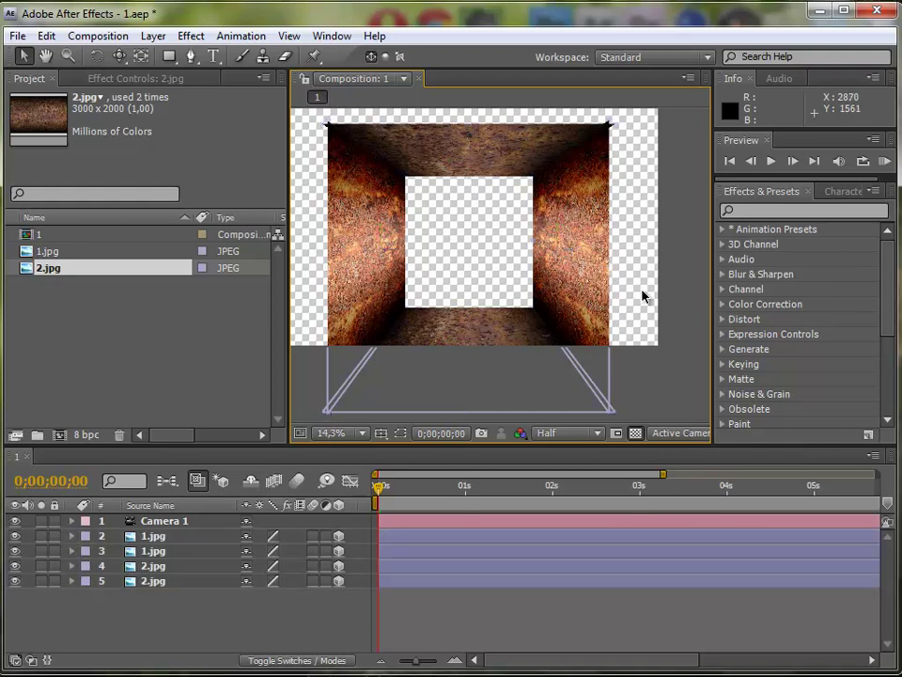
drag(640, 297, 661, 300)
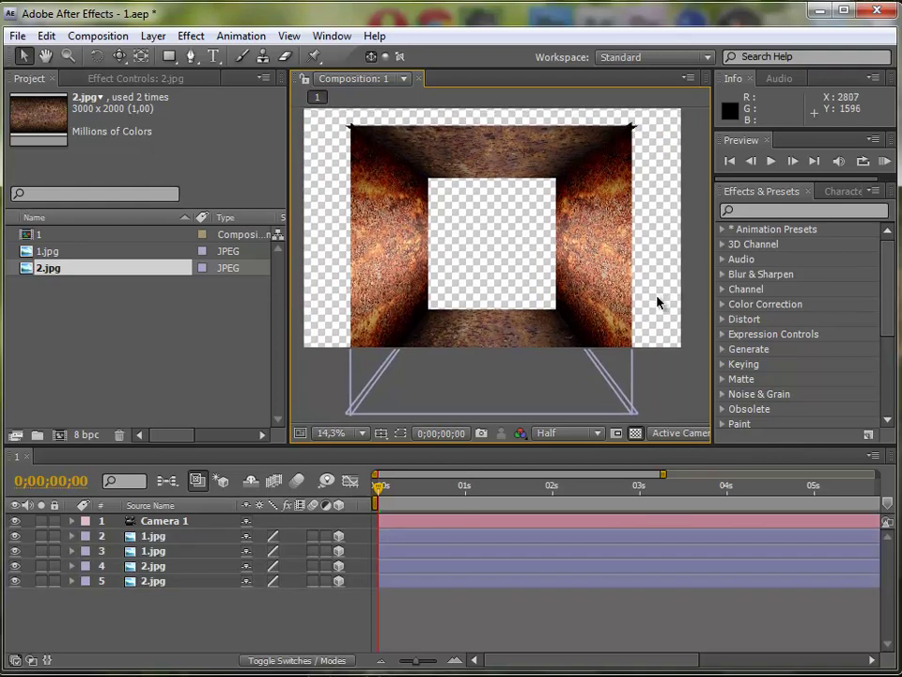
Duplicate the 2.jpg floor and rotate the copy upright as a back panel.
click(147, 585)
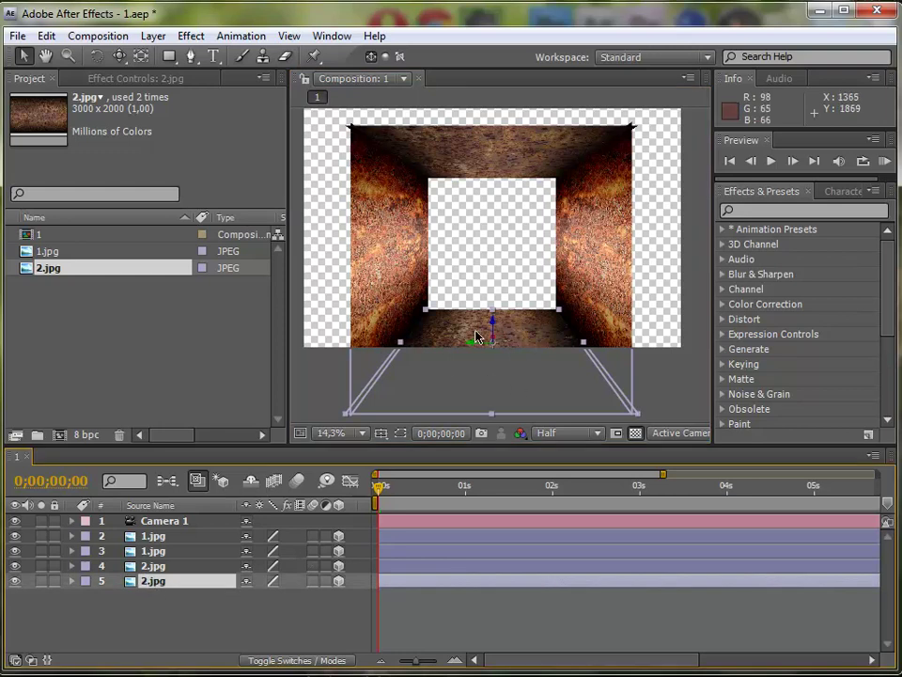
key(ctrl+d)
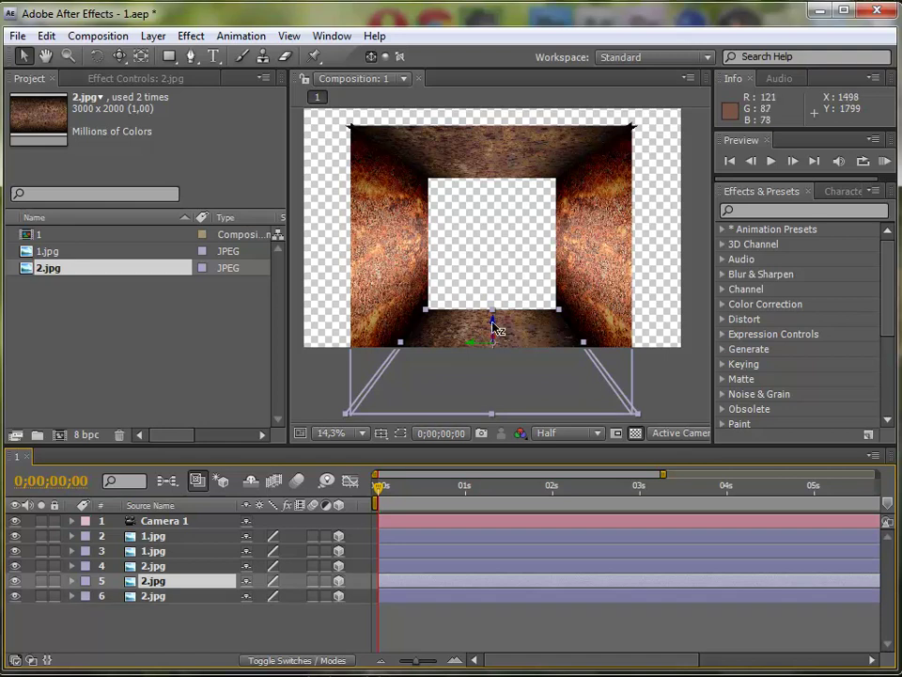
drag(496, 329, 502, 235)
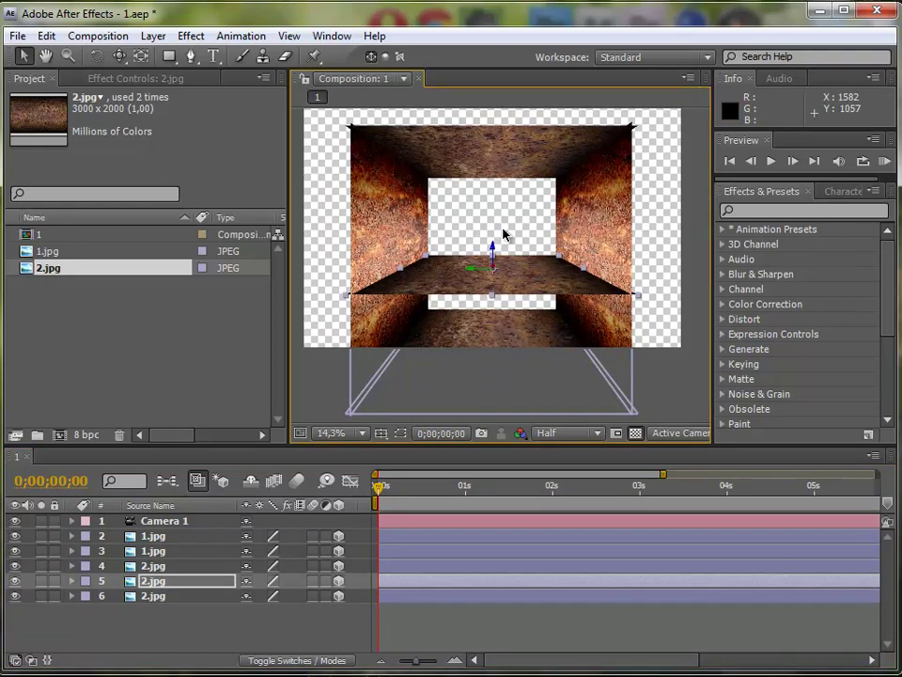
click(98, 56)
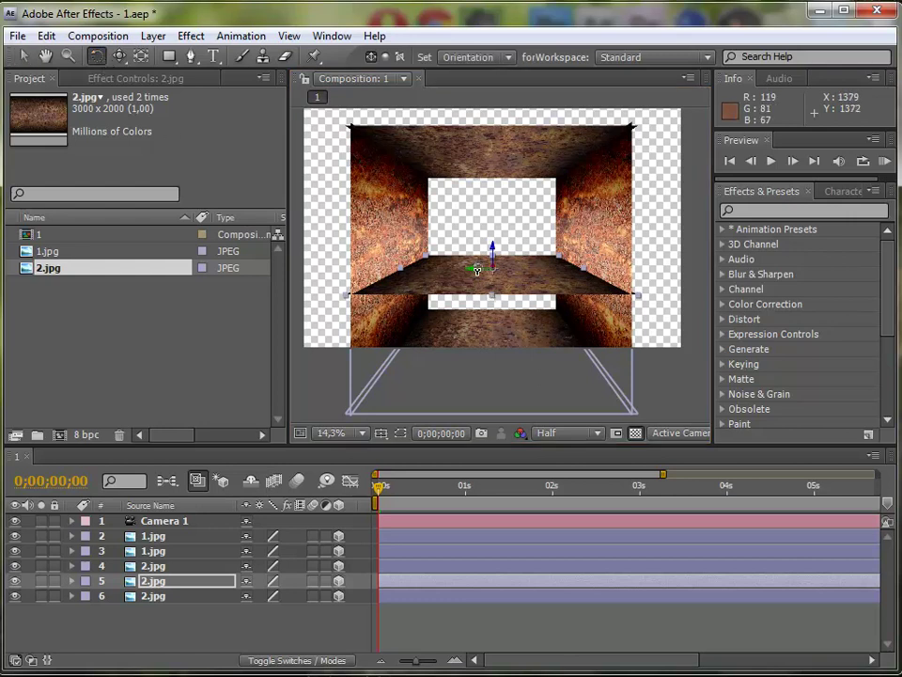
drag(475, 271, 478, 282)
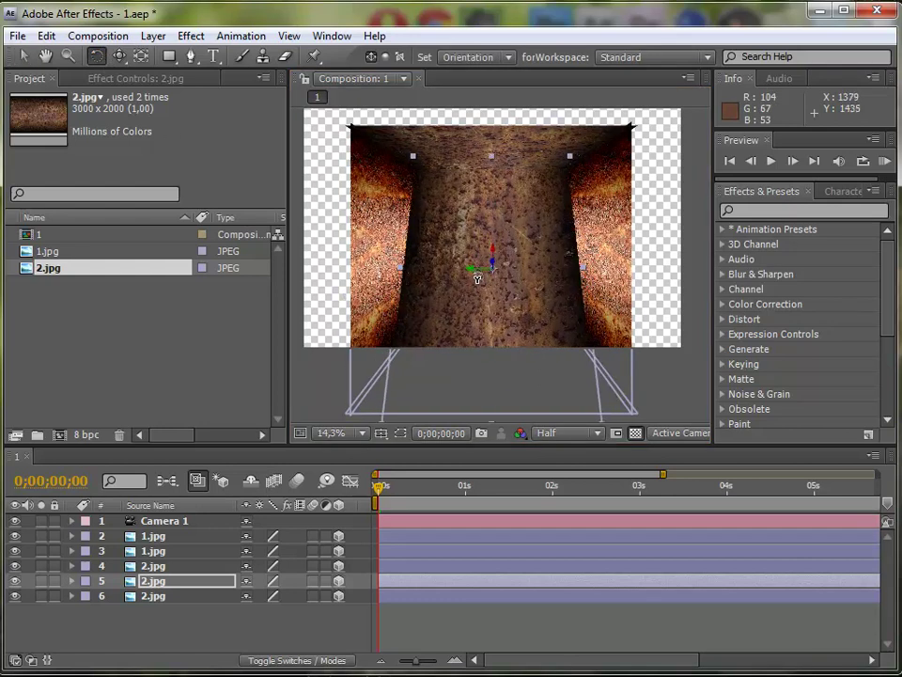
mouse_move(478, 282)
mouse_down()
mouse_move(493, 269)
mouse_move(504, 274)
mouse_move(493, 264)
mouse_up()
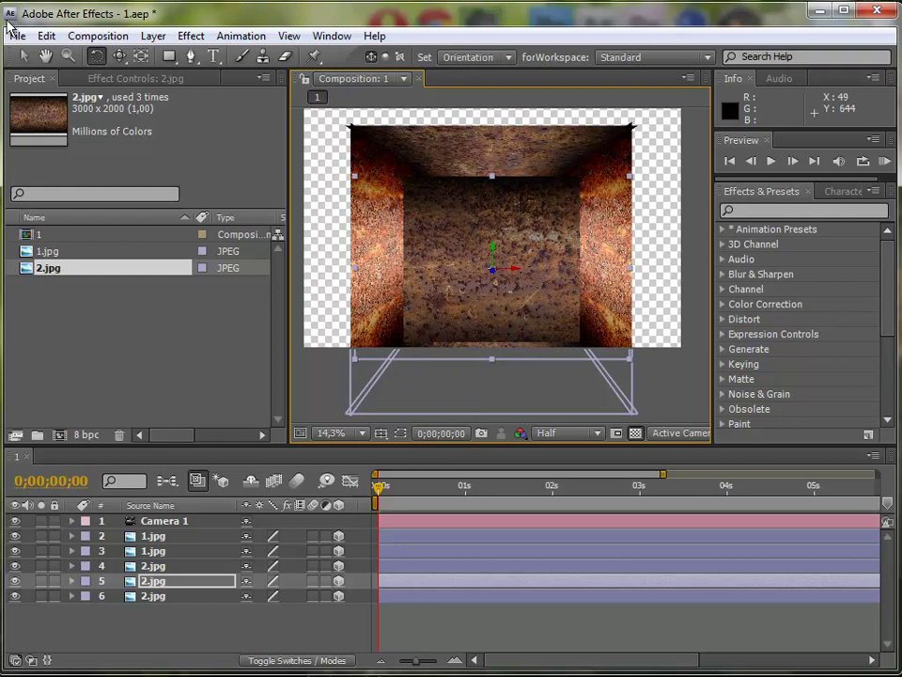
click(24, 57)
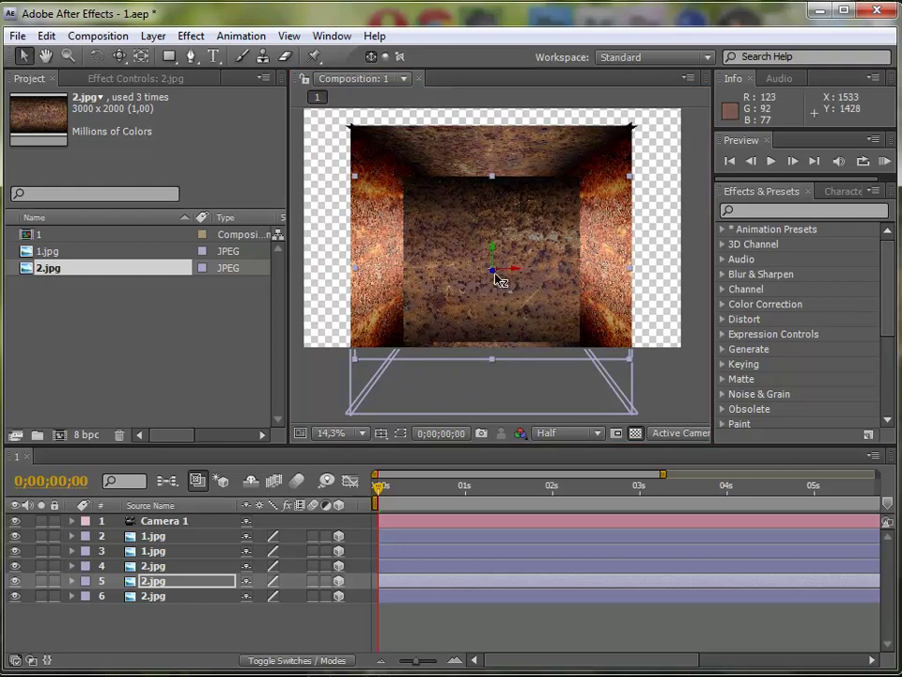
mouse_move(495, 274)
mouse_down()
mouse_move(645, 252)
mouse_move(580, 264)
mouse_up()
Push the back panel to the far end in the Top view, then return to Active Camera.
click(671, 433)
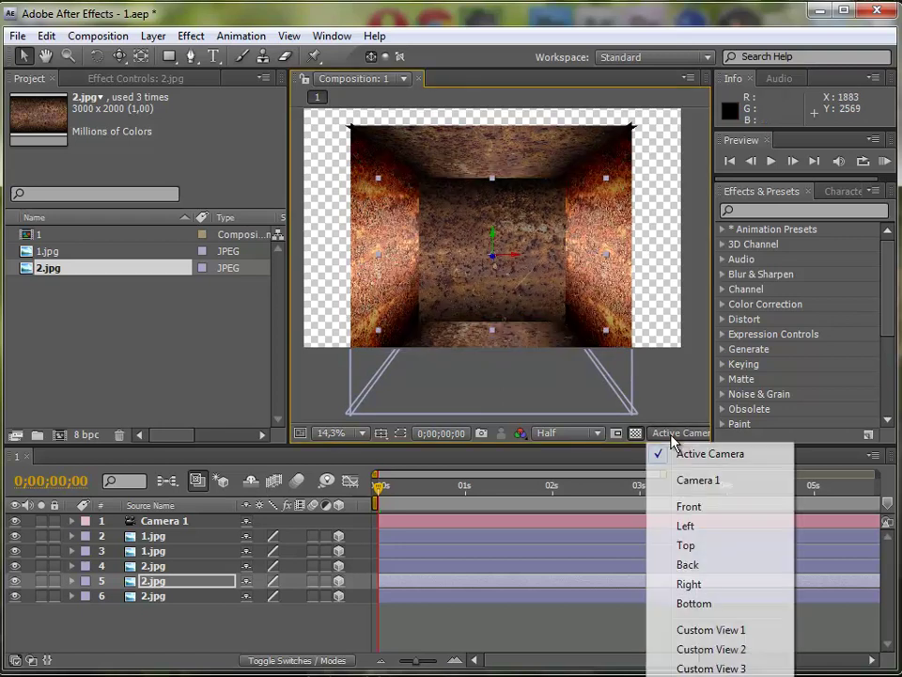
click(697, 547)
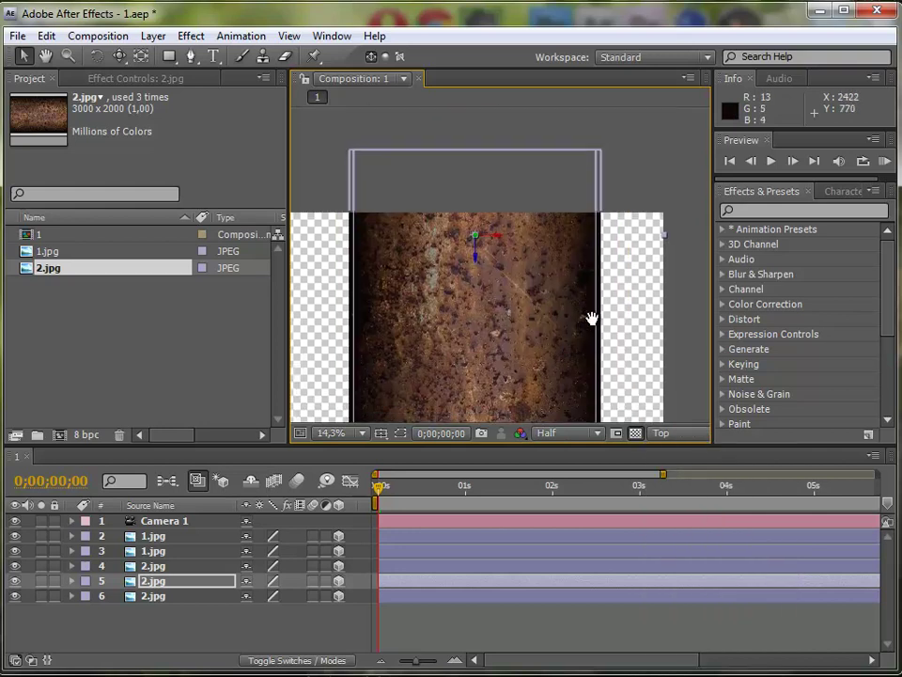
drag(606, 235, 594, 336)
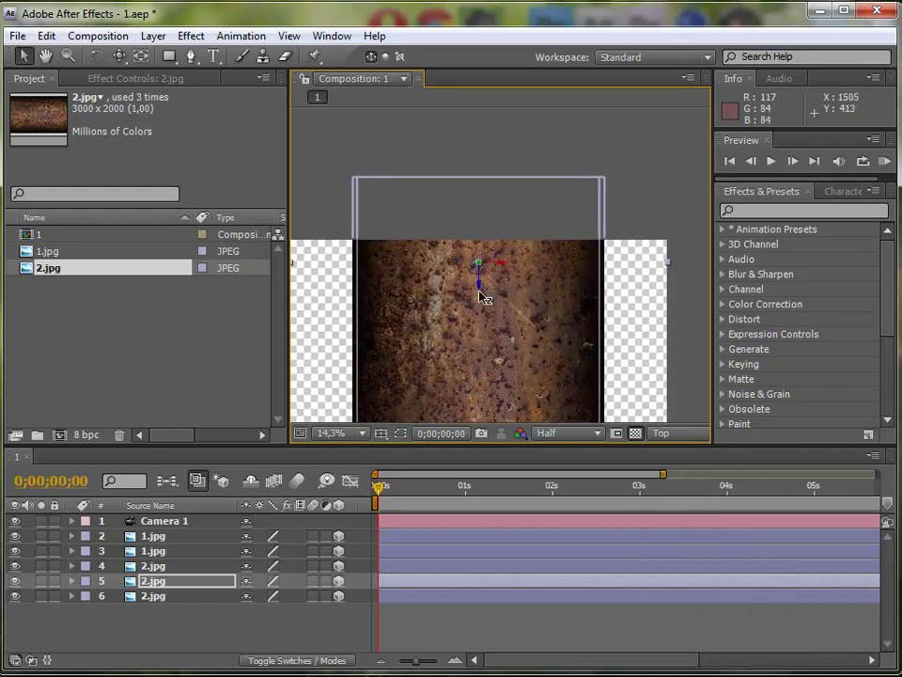
drag(482, 291, 482, 205)
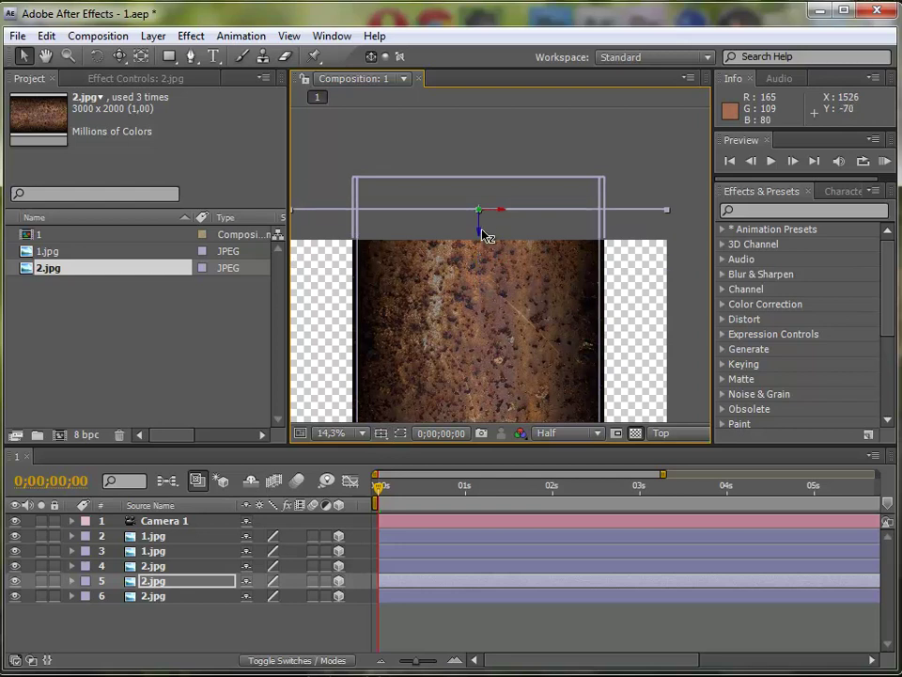
click(673, 431)
click(685, 459)
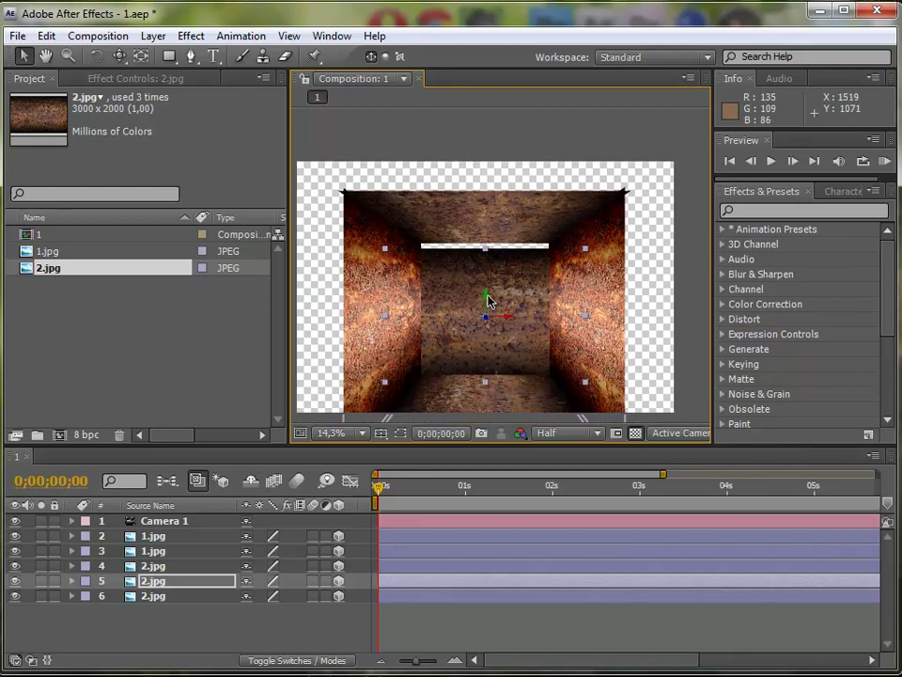
click(662, 336)
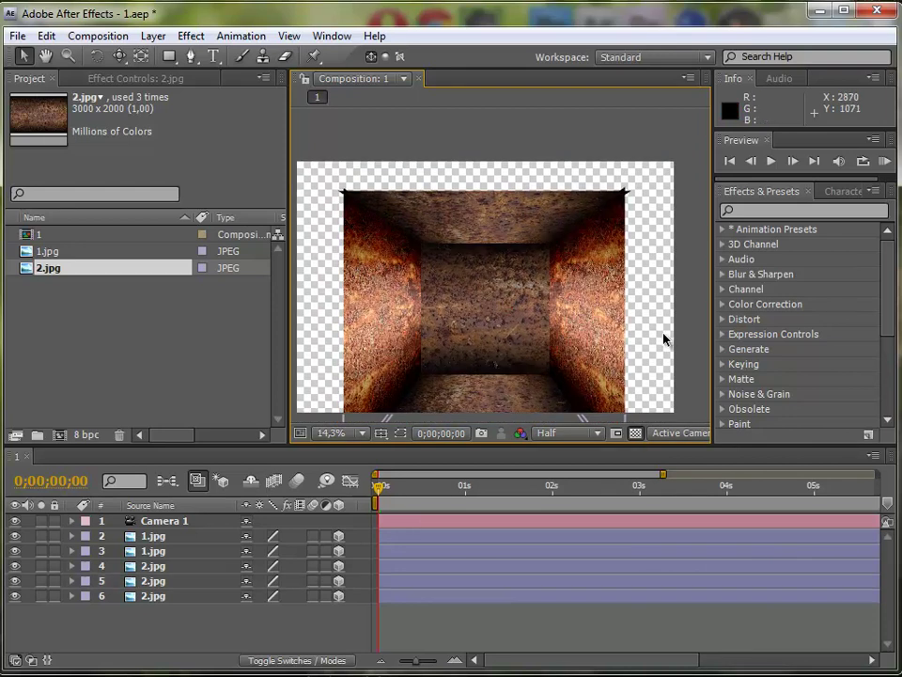
Orbit Custom View 1 to inspect the box from outside, then return to Active Camera.
click(676, 433)
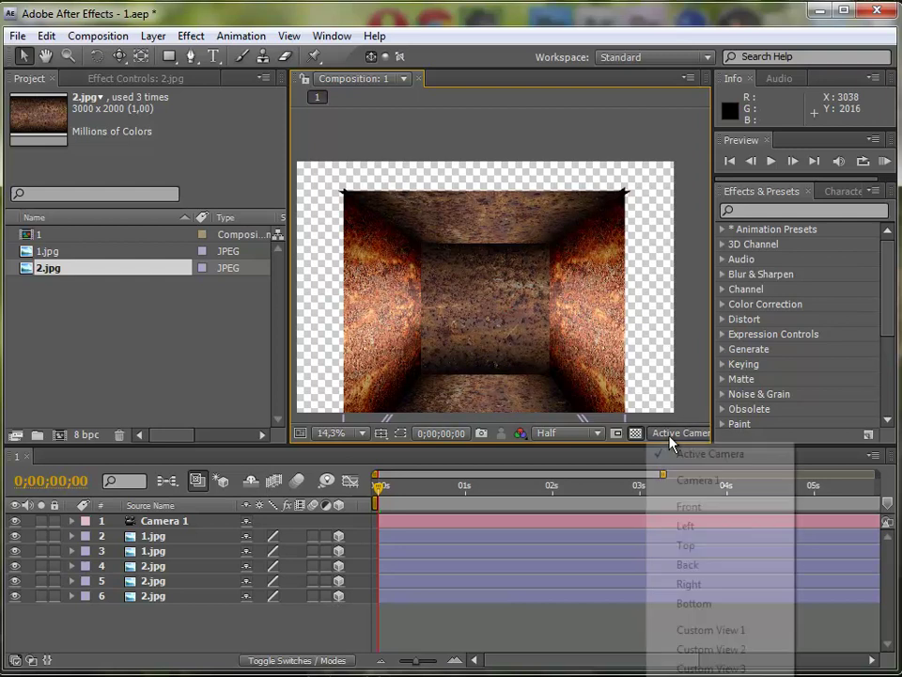
click(728, 631)
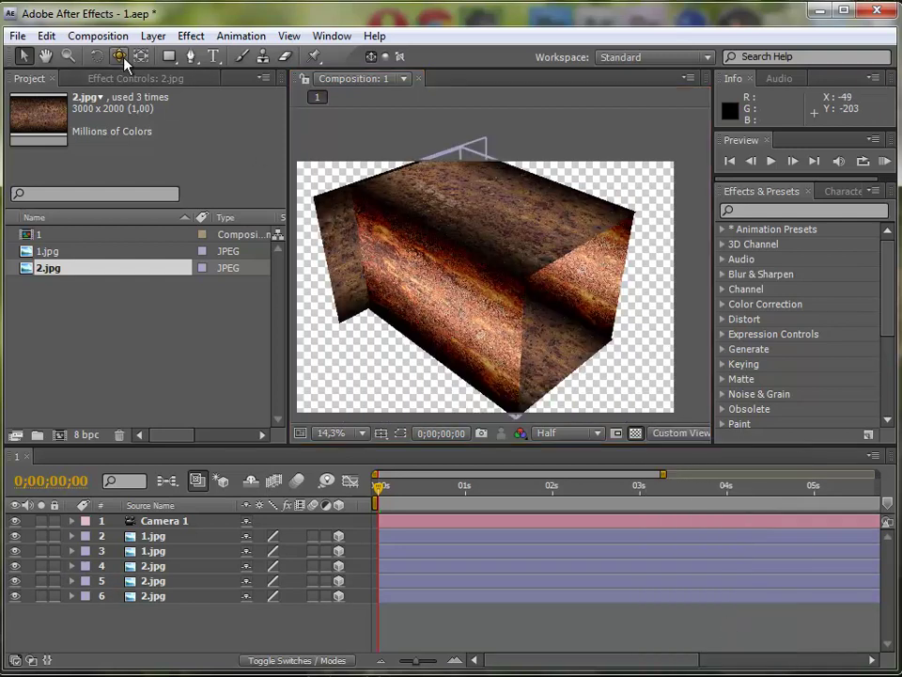
click(120, 57)
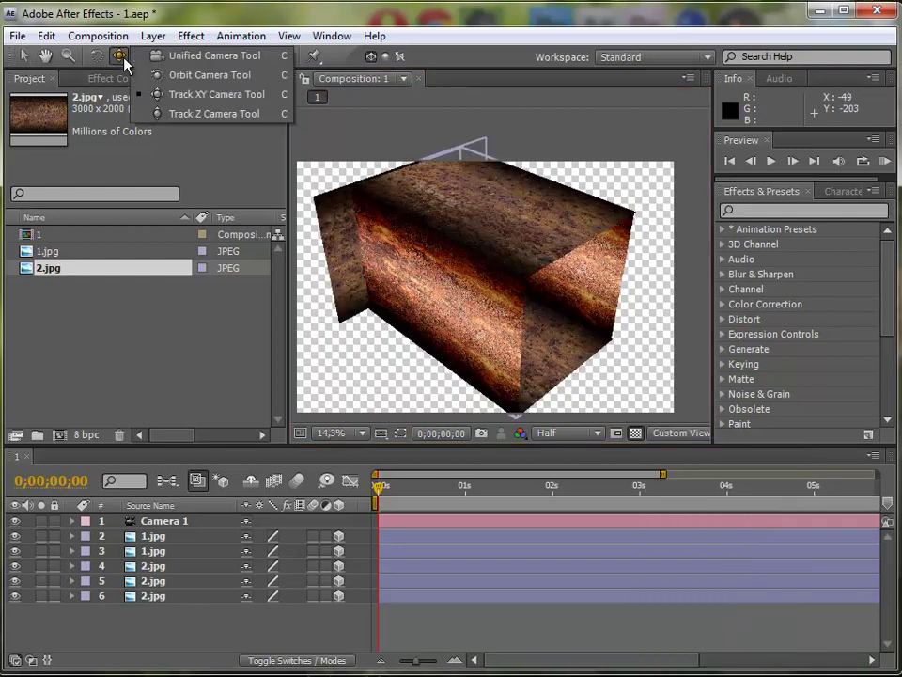
click(209, 74)
mouse_move(483, 298)
mouse_down()
mouse_move(497, 271)
mouse_move(534, 301)
mouse_move(506, 331)
mouse_move(439, 295)
mouse_move(455, 282)
mouse_move(466, 298)
mouse_move(475, 290)
mouse_move(455, 287)
mouse_move(455, 300)
mouse_move(506, 308)
mouse_move(493, 314)
mouse_move(532, 342)
mouse_move(537, 328)
mouse_move(509, 308)
mouse_move(506, 326)
mouse_up()
click(669, 433)
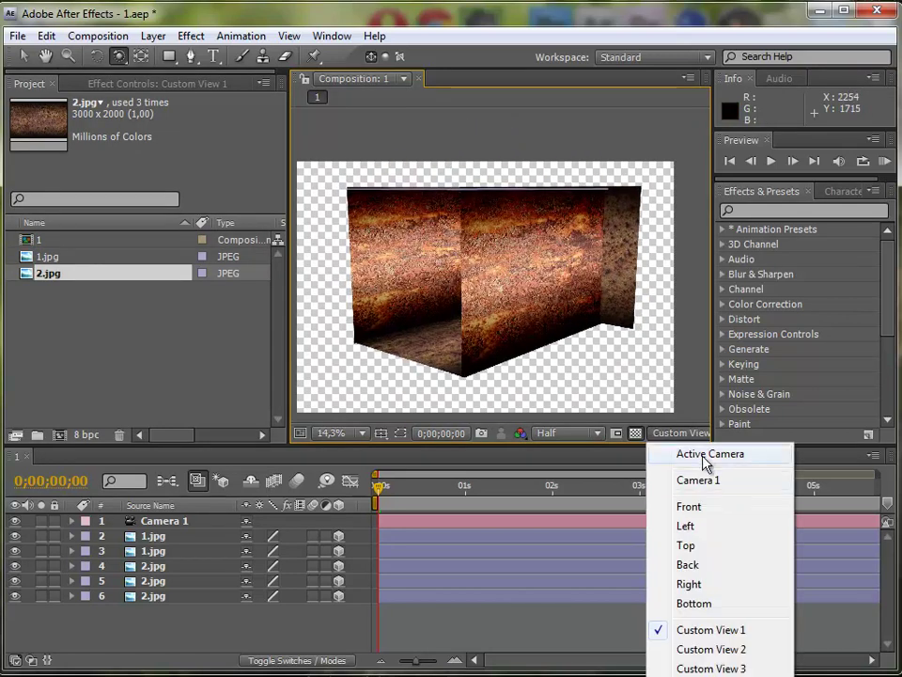
click(706, 455)
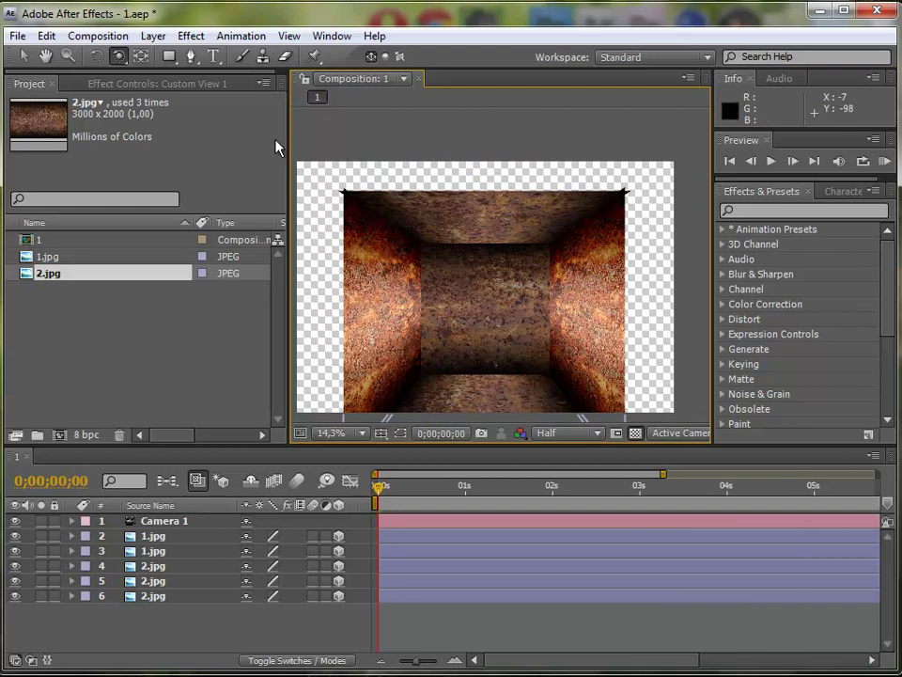
Start a new point light, Light 1, at 150% intensity via Layer > New > Light.
click(153, 36)
mouse_move(268, 56)
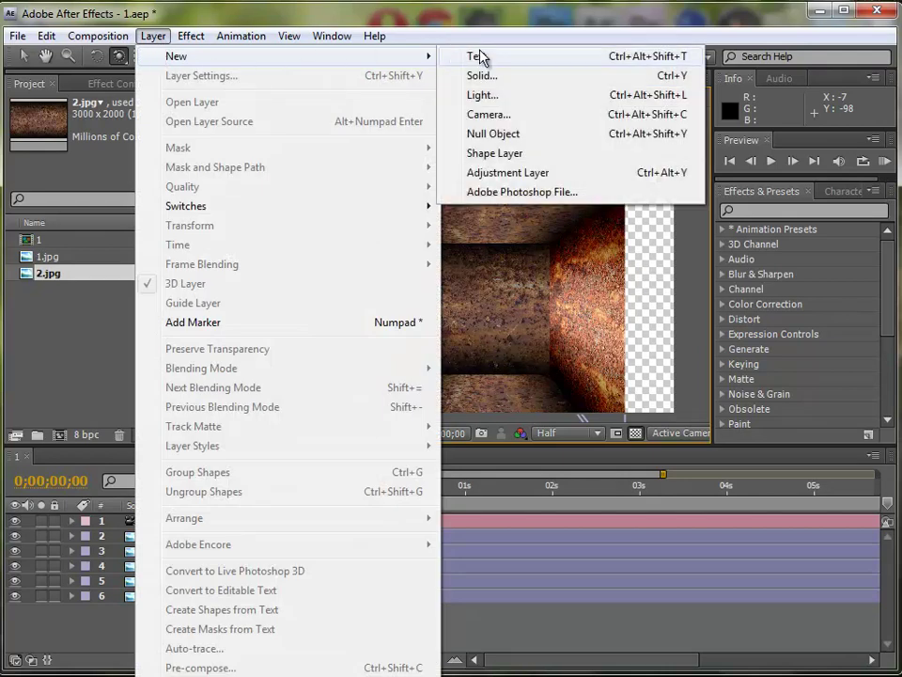
click(493, 96)
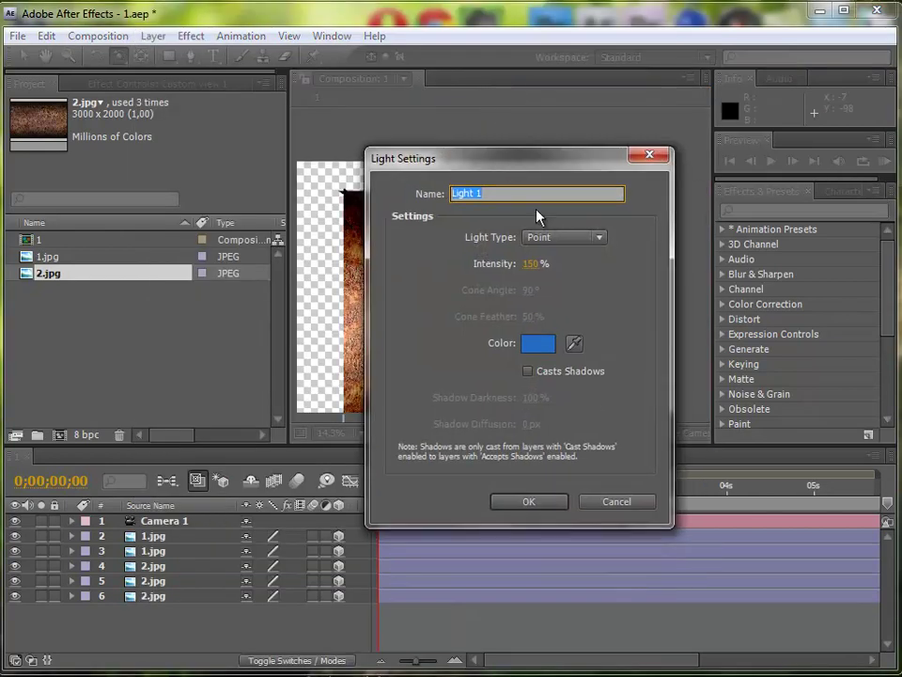
Set Light 1's intensity to 250% and create the blue point light.
click(531, 265)
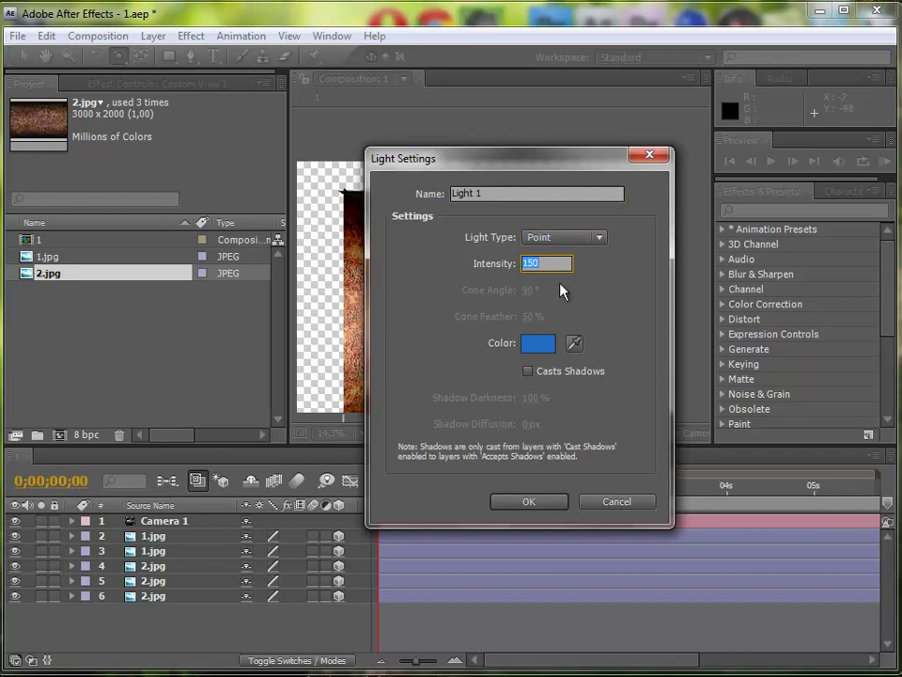
text(250)
key(Return)
click(541, 505)
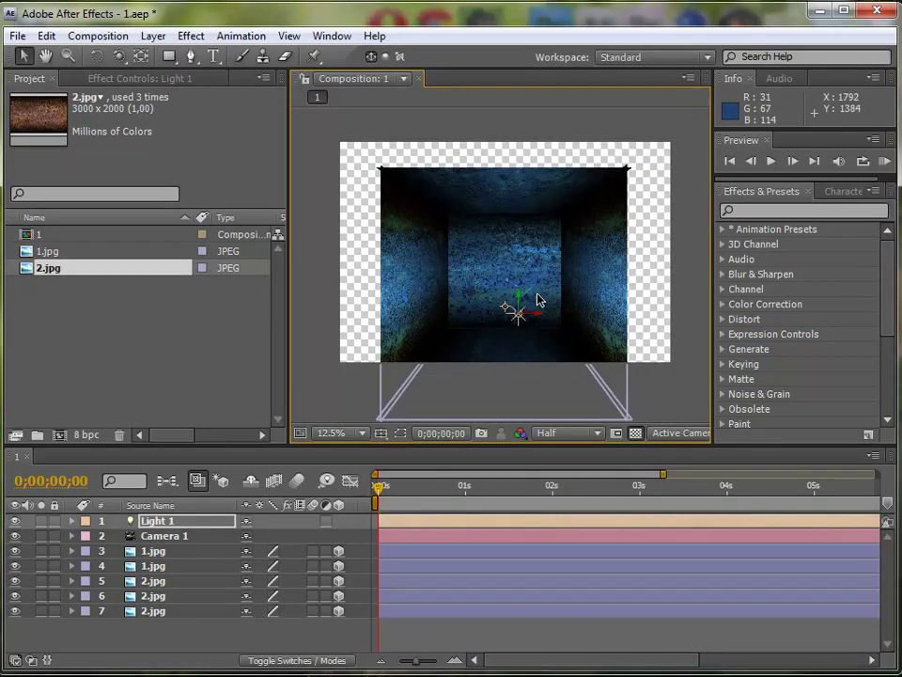
key(period)
drag(470, 264, 513, 255)
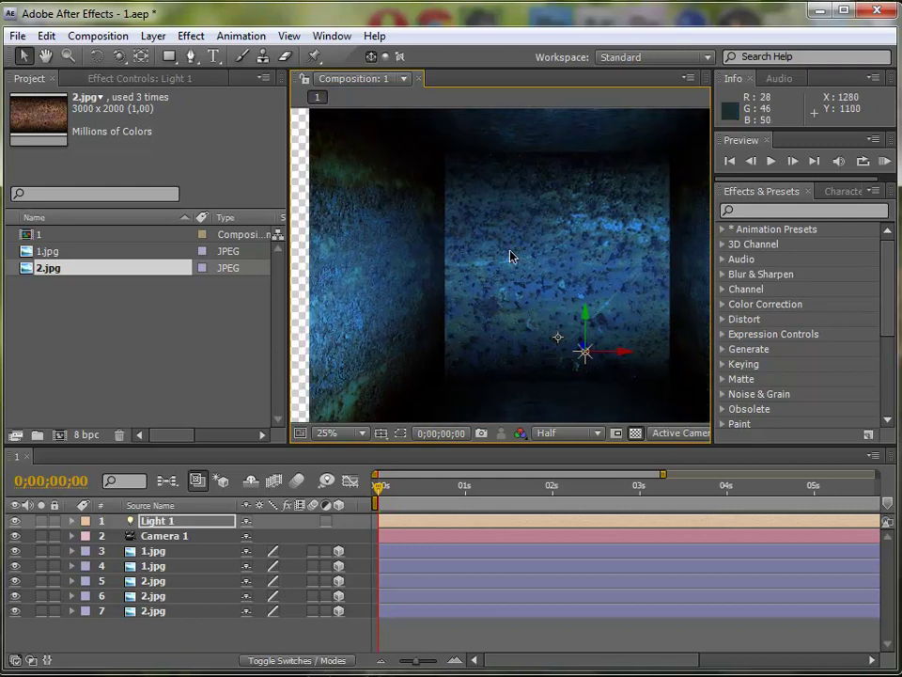
mouse_move(560, 288)
mouse_down()
mouse_move(490, 258)
mouse_move(478, 274)
mouse_up()
key(comma)
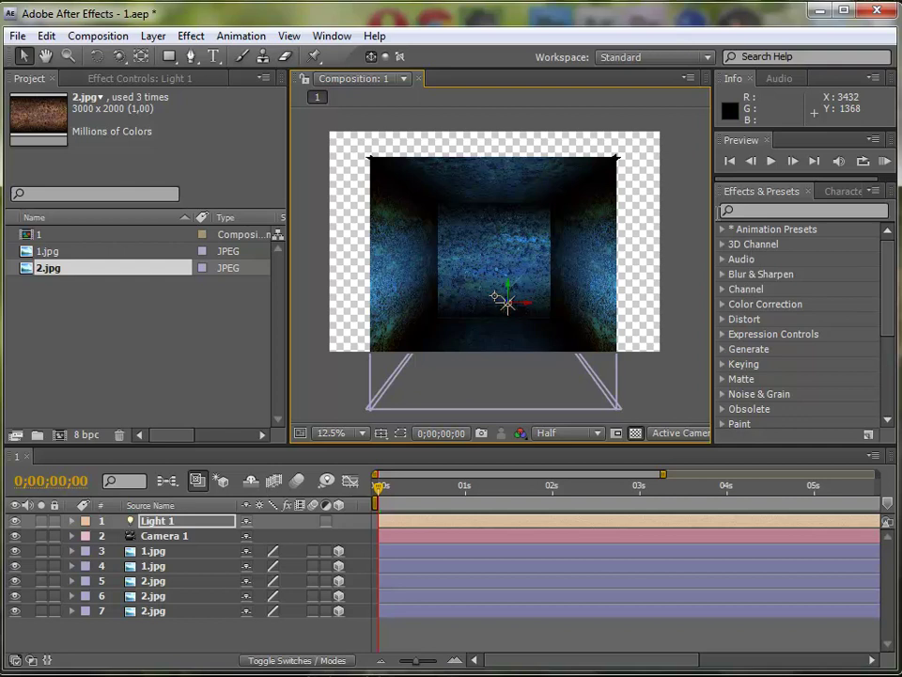
key(F2)
Search effects for 'motion tile', rename layer 6 to 'back', and send it to the bottom.
click(752, 210)
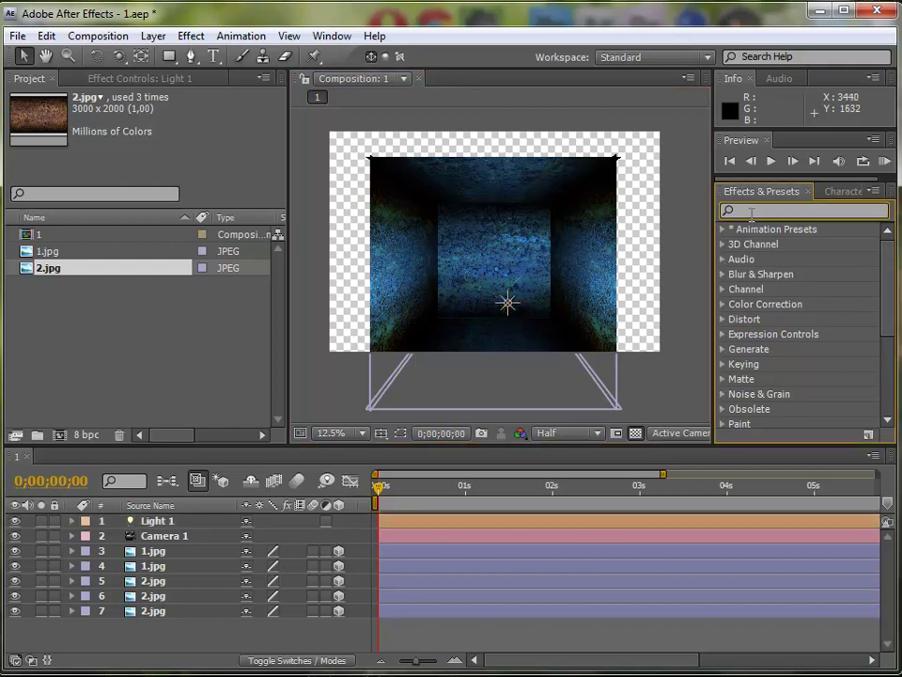
text(motion tile)
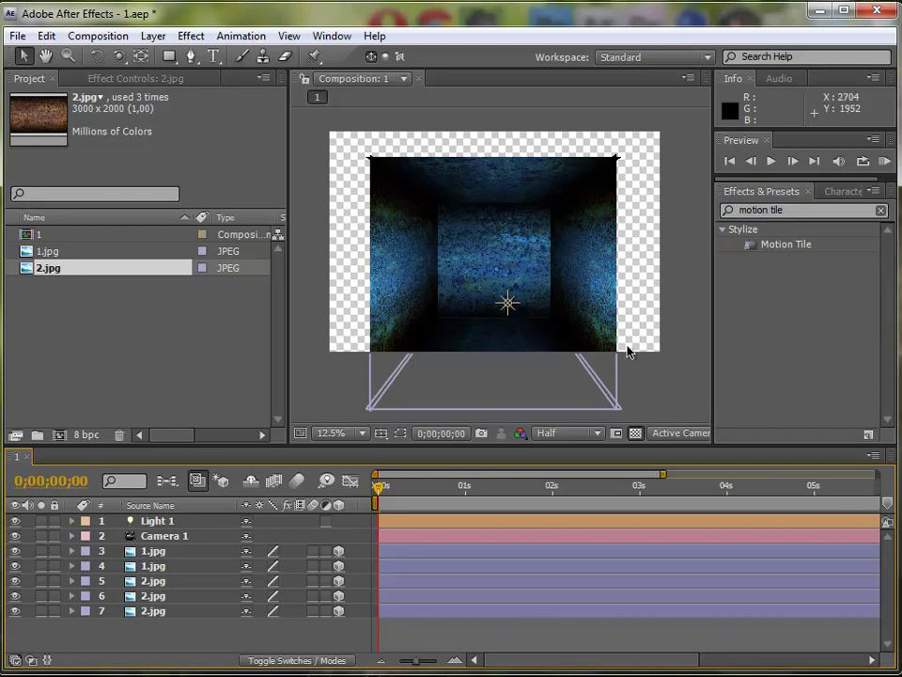
click(147, 596)
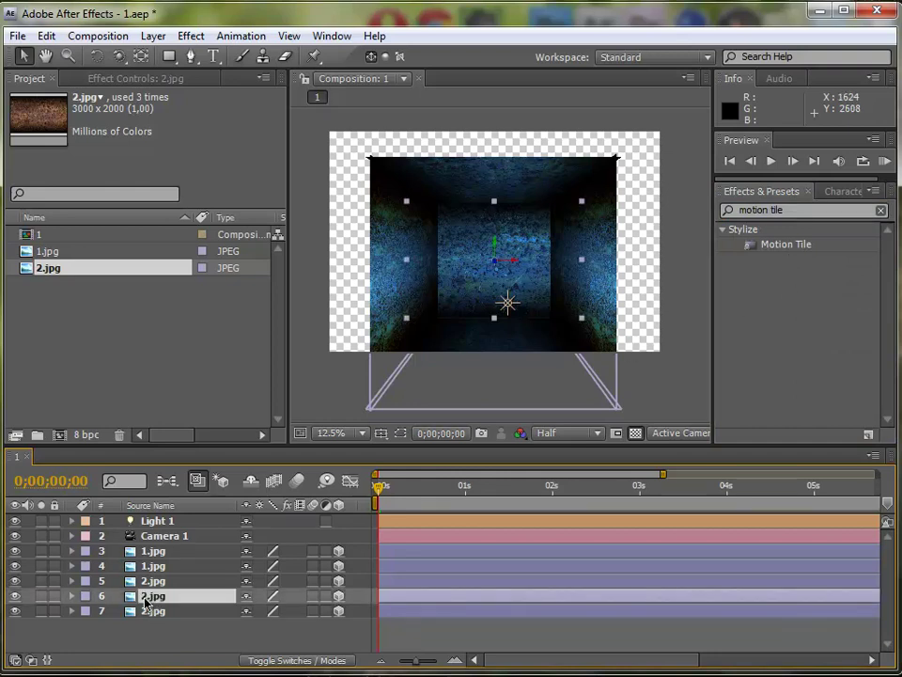
key(Return)
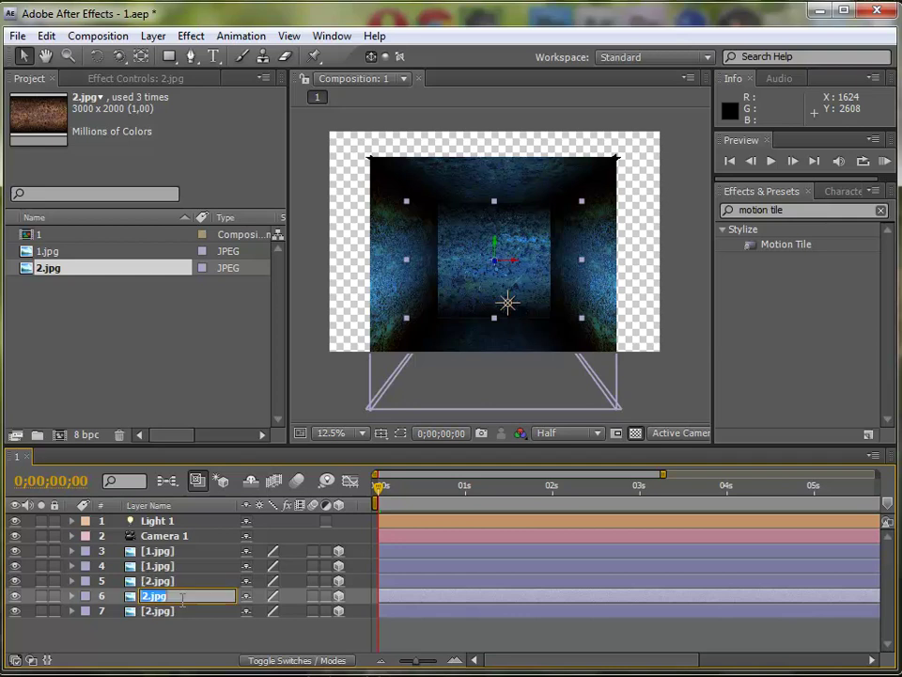
text(back)
key(Return)
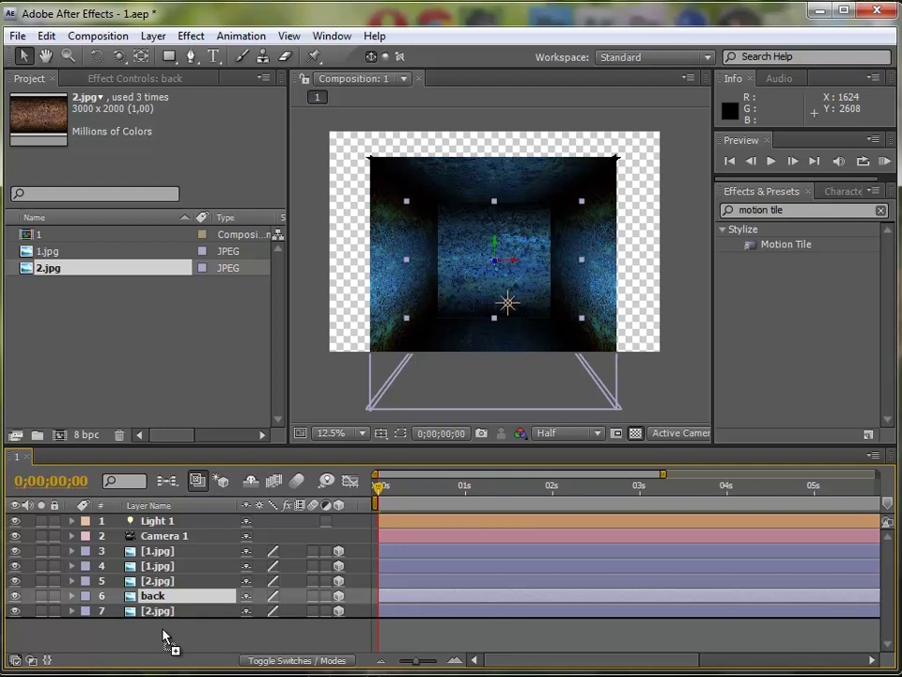
key(ctrl+bracketleft)
click(216, 640)
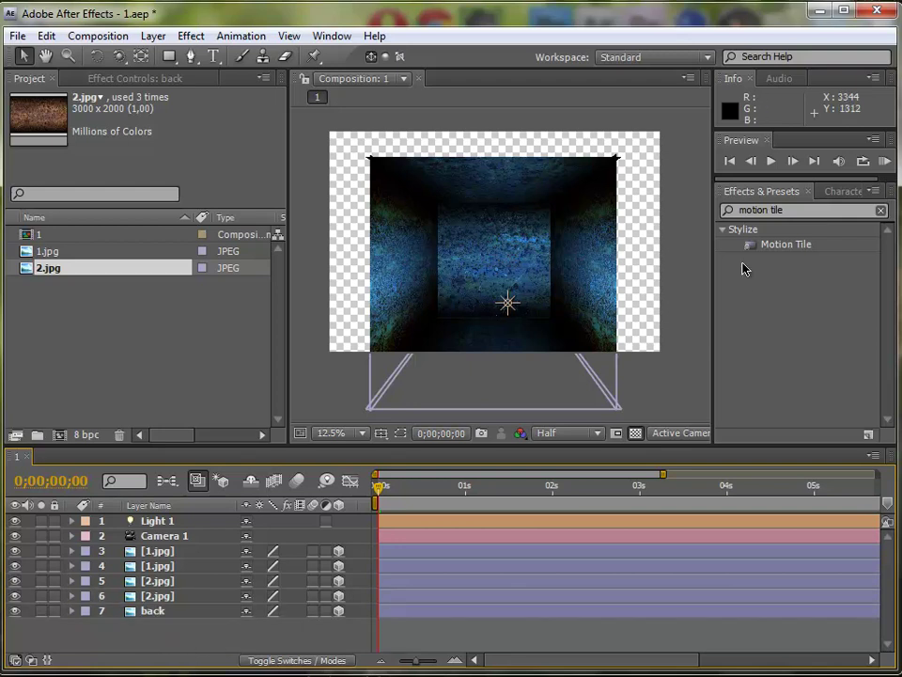
Apply Motion Tile to layer 3 (1.jpg) with an Output Width of 500.
click(766, 245)
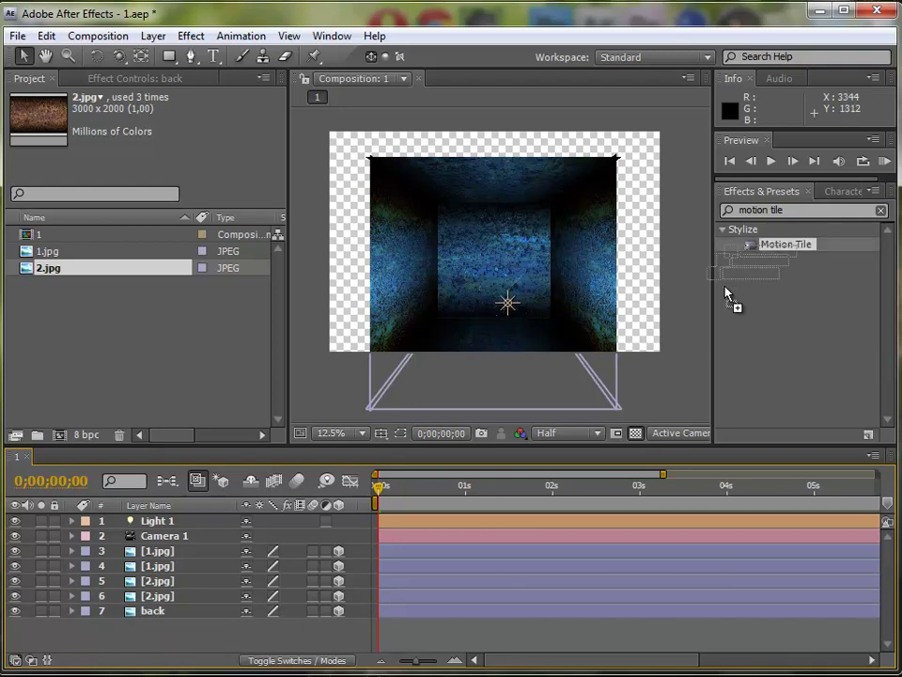
drag(763, 250, 165, 553)
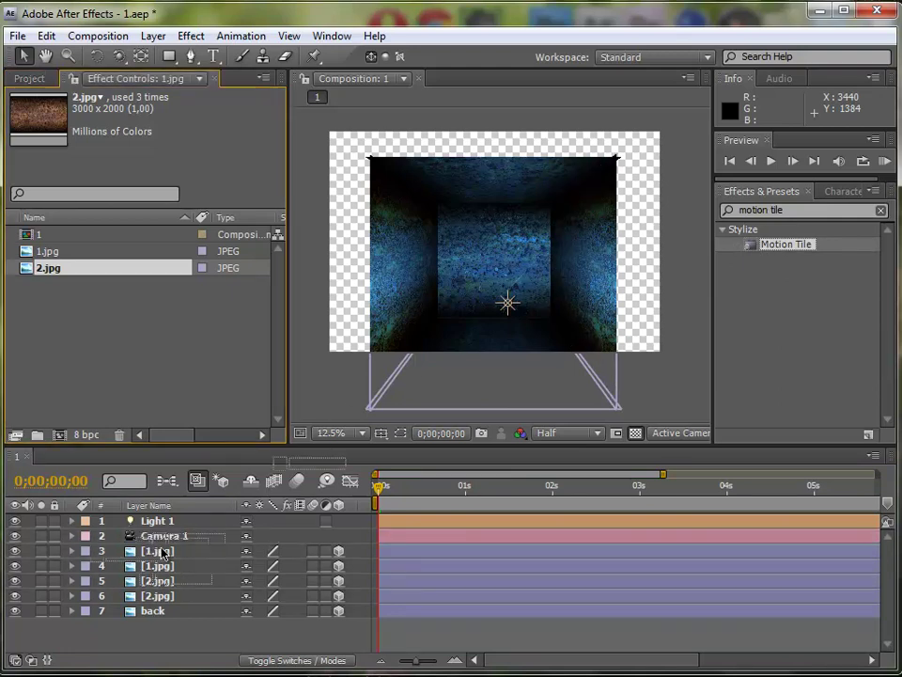
drag(166, 552, 160, 550)
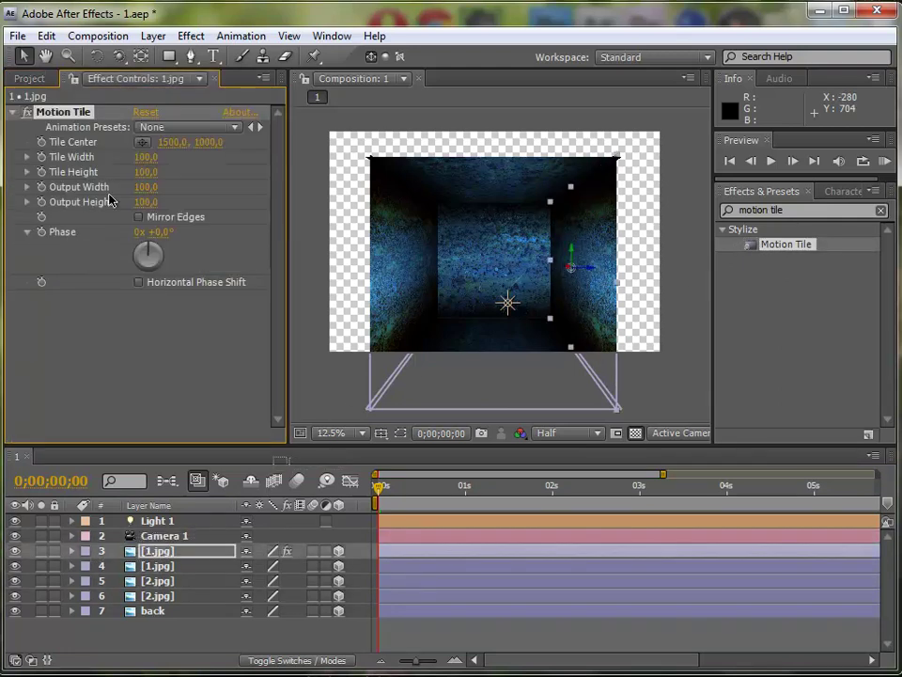
click(146, 187)
text(00)
key(Return)
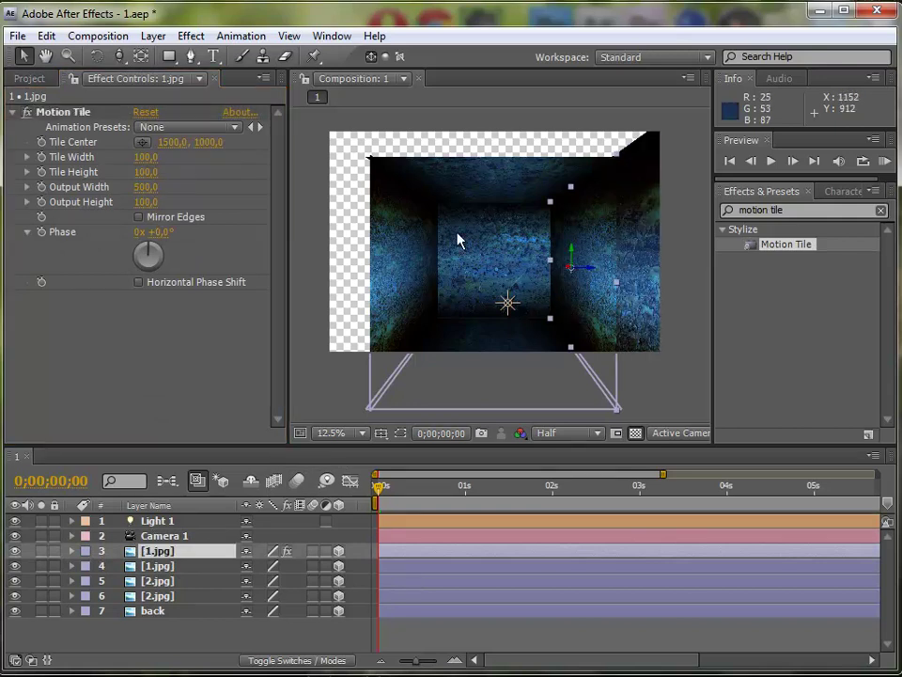
Reposition the tiled wall with the Pan Behind tool, enable Mirror Edges, and copy the effect.
click(119, 55)
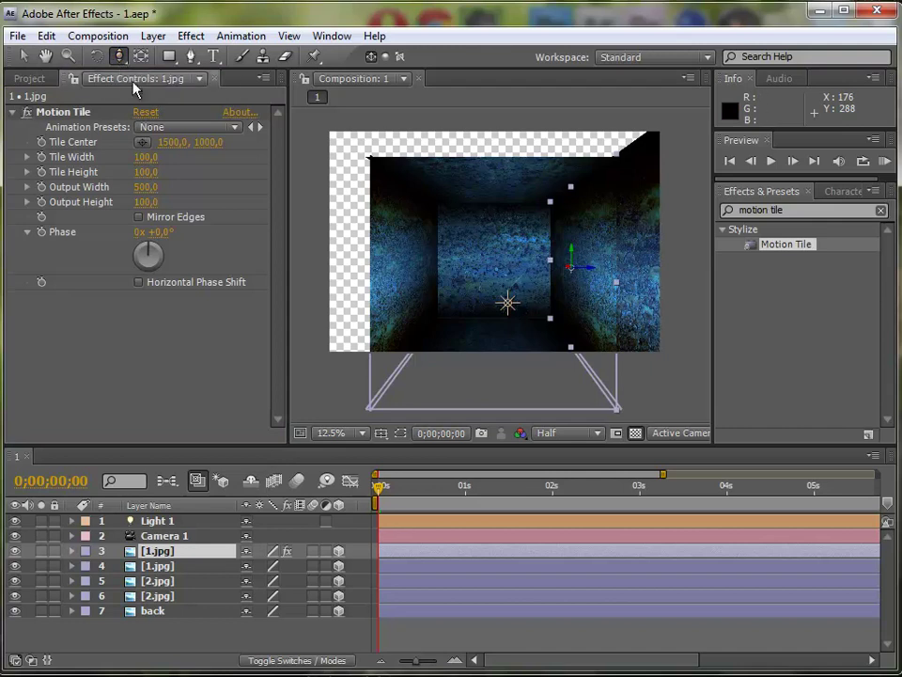
mouse_move(596, 324)
mouse_down()
mouse_move(328, 309)
mouse_move(579, 346)
mouse_up()
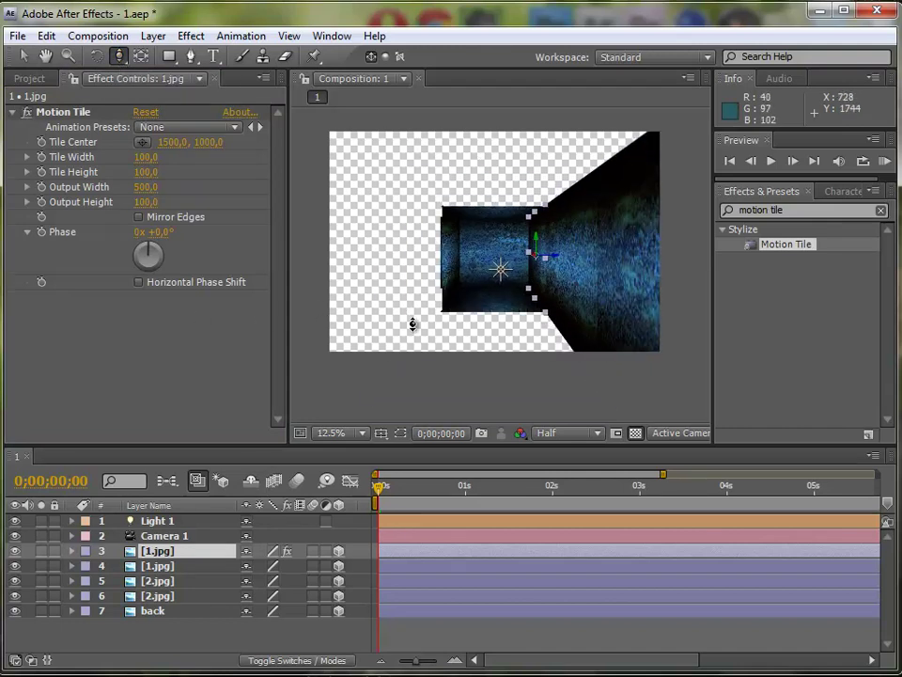
mouse_move(580, 346)
mouse_down()
mouse_move(569, 312)
mouse_move(460, 272)
mouse_up()
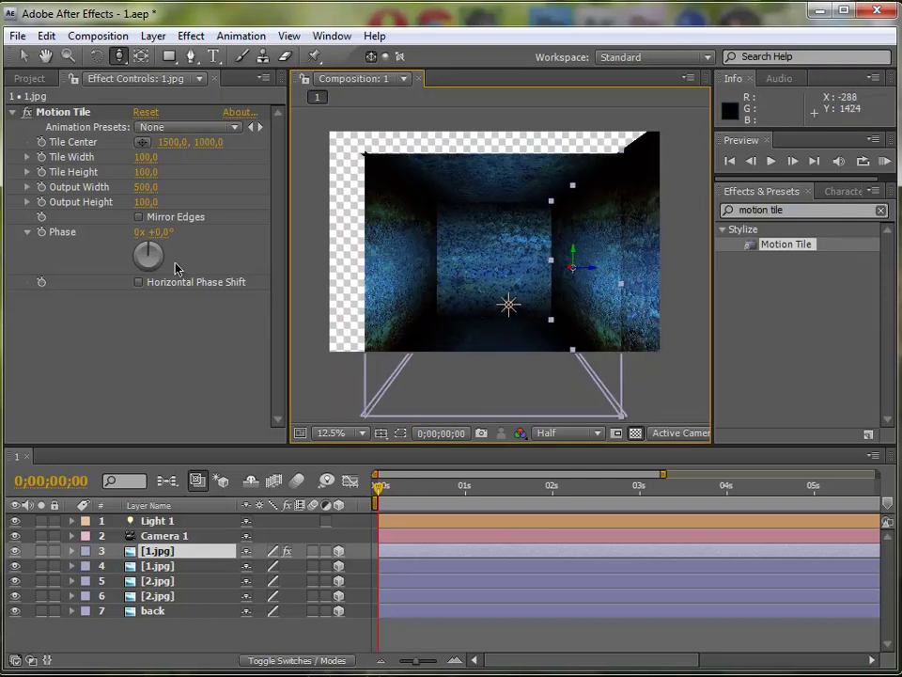
click(138, 217)
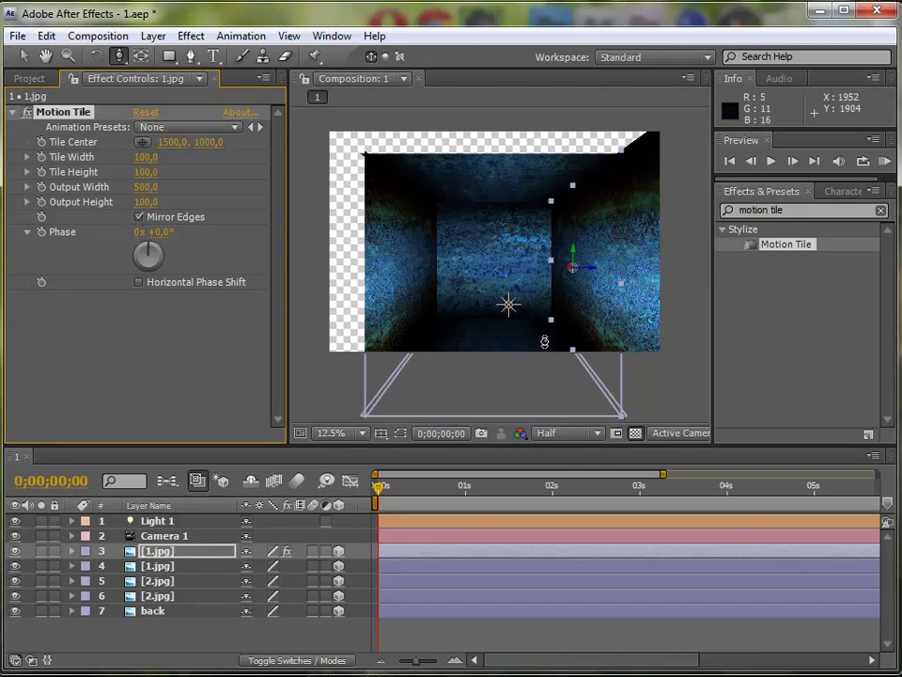
drag(544, 342, 312, 259)
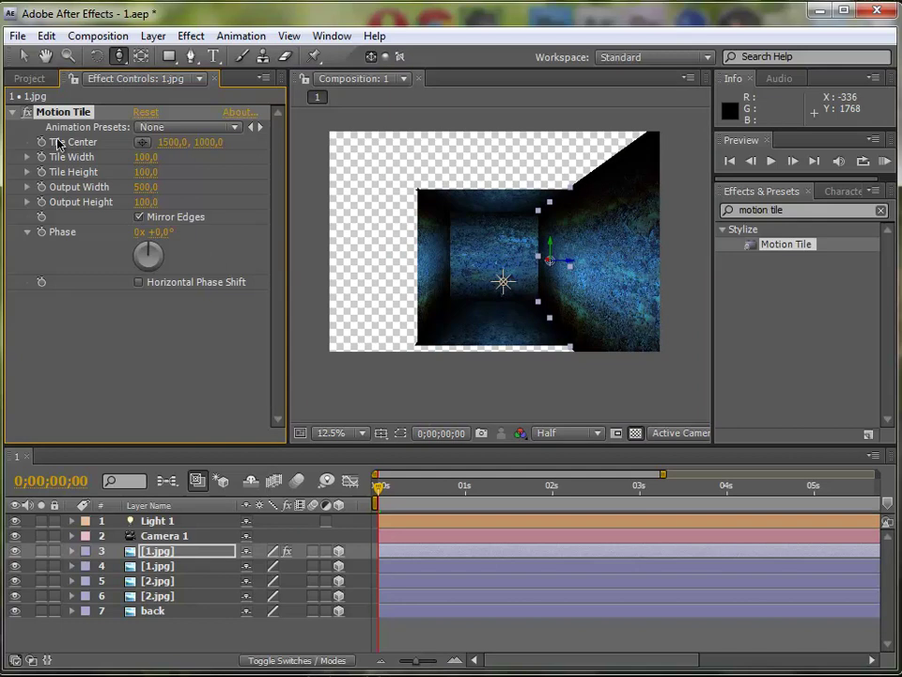
key(ctrl+c)
Paste Motion Tile onto layers 4 through 6 and orbit to check the corridor.
click(157, 566)
shift+click(161, 597)
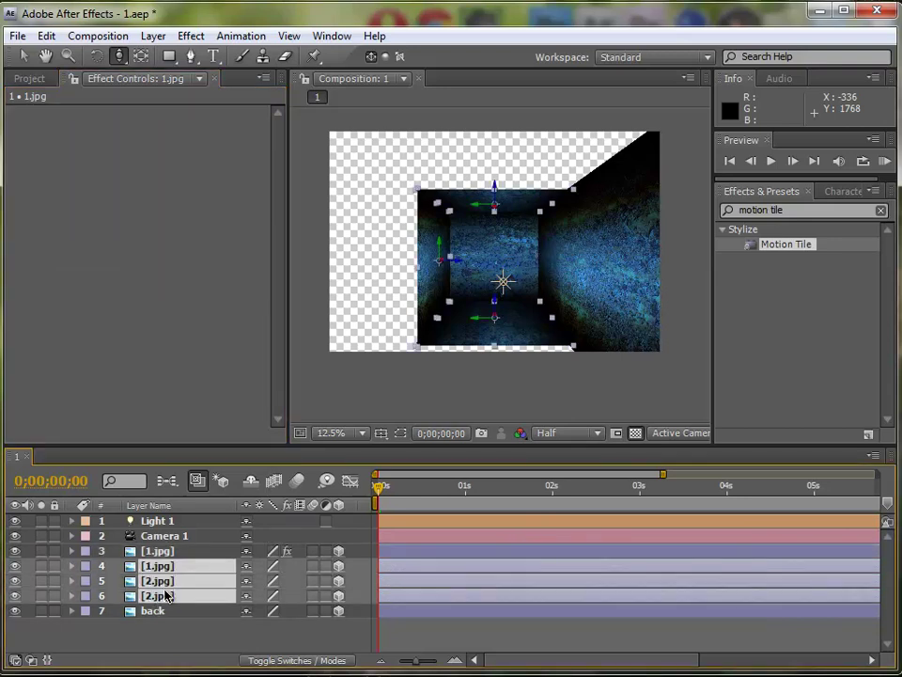
key(ctrl+v)
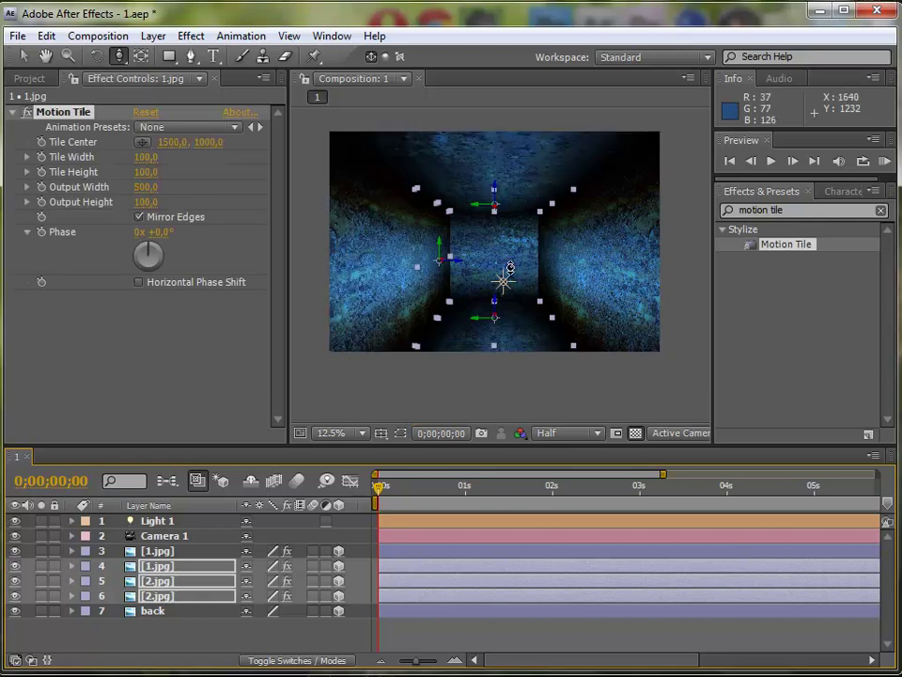
mouse_move(495, 272)
mouse_down()
mouse_move(351, 299)
mouse_move(476, 336)
mouse_move(472, 346)
mouse_up()
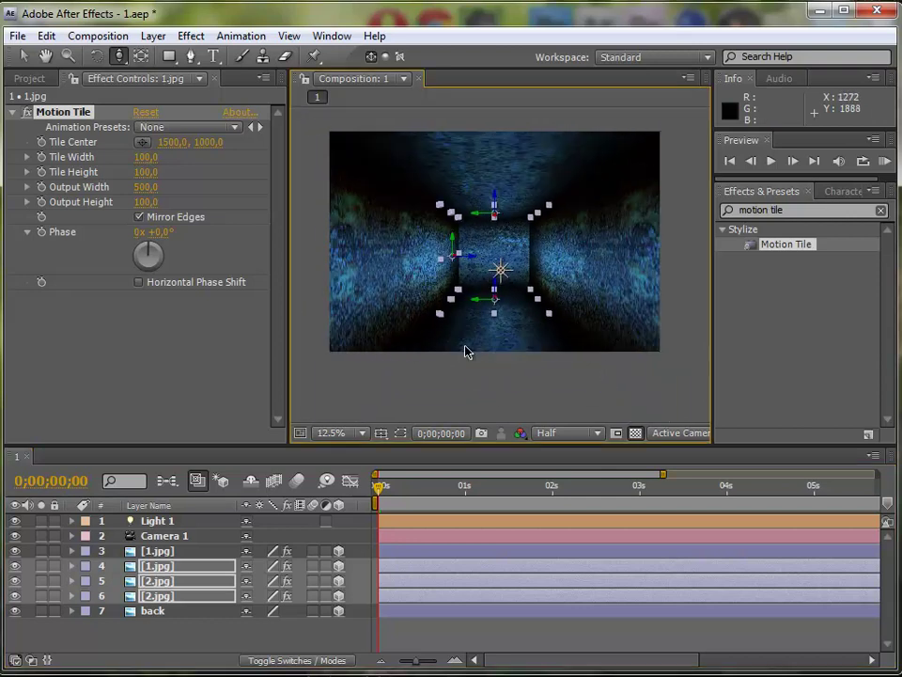
click(442, 376)
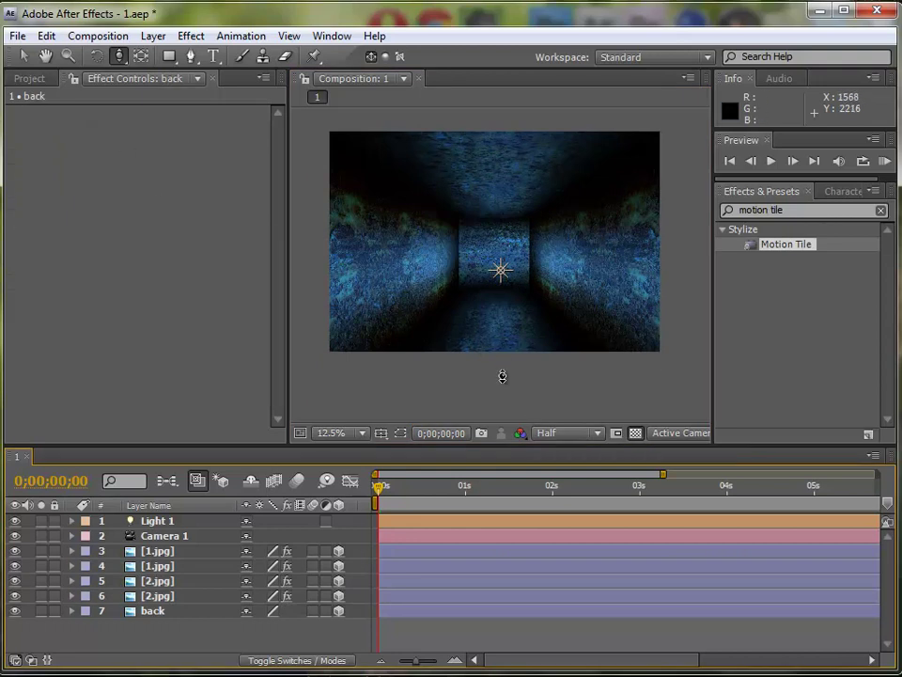
Scale the back wall down so it appears smaller and farther away.
click(147, 612)
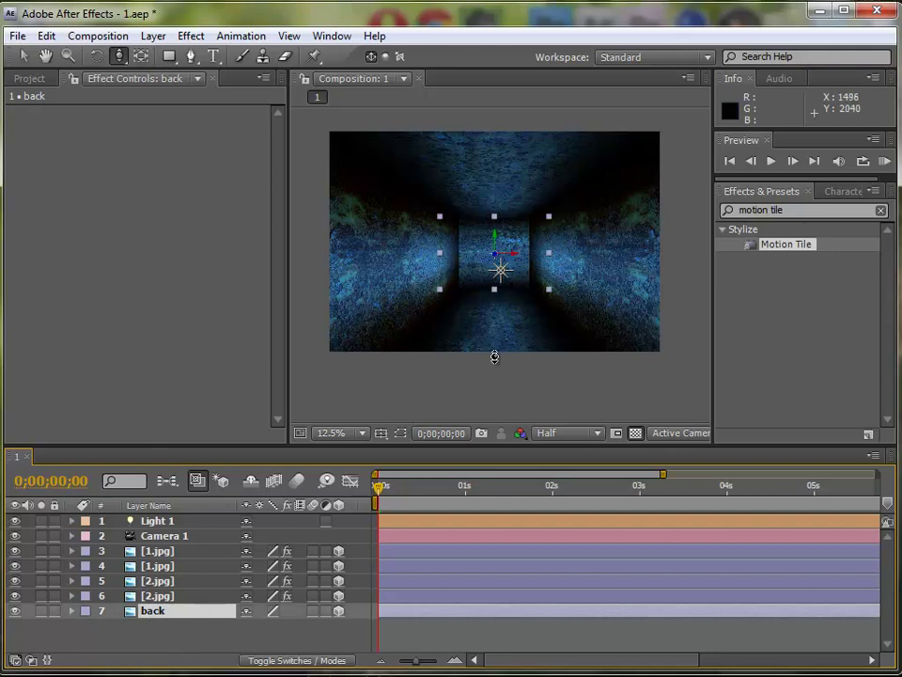
click(23, 55)
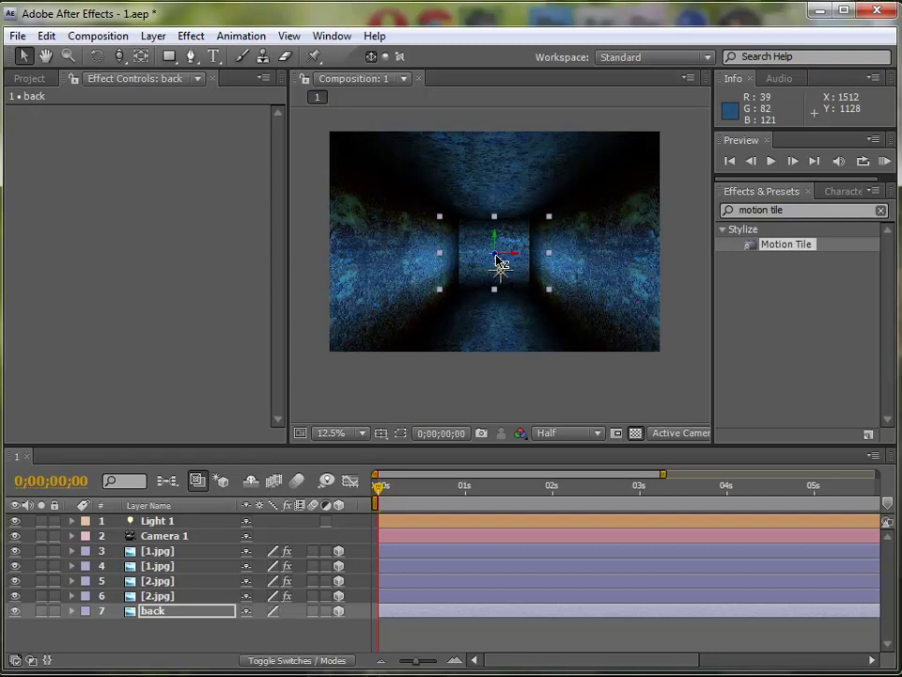
drag(548, 254, 488, 252)
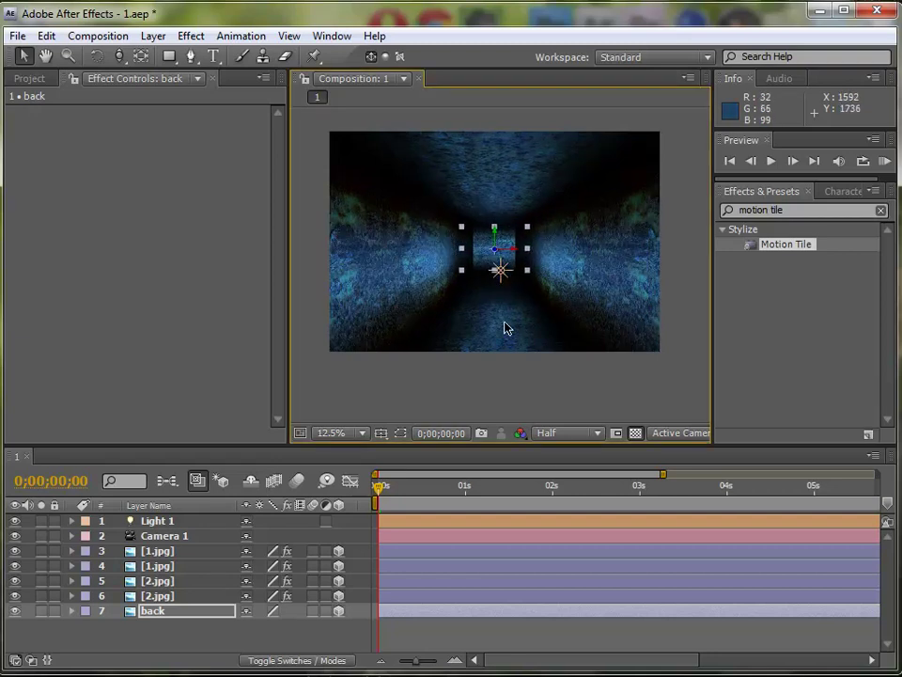
key(ctrl+shift+a)
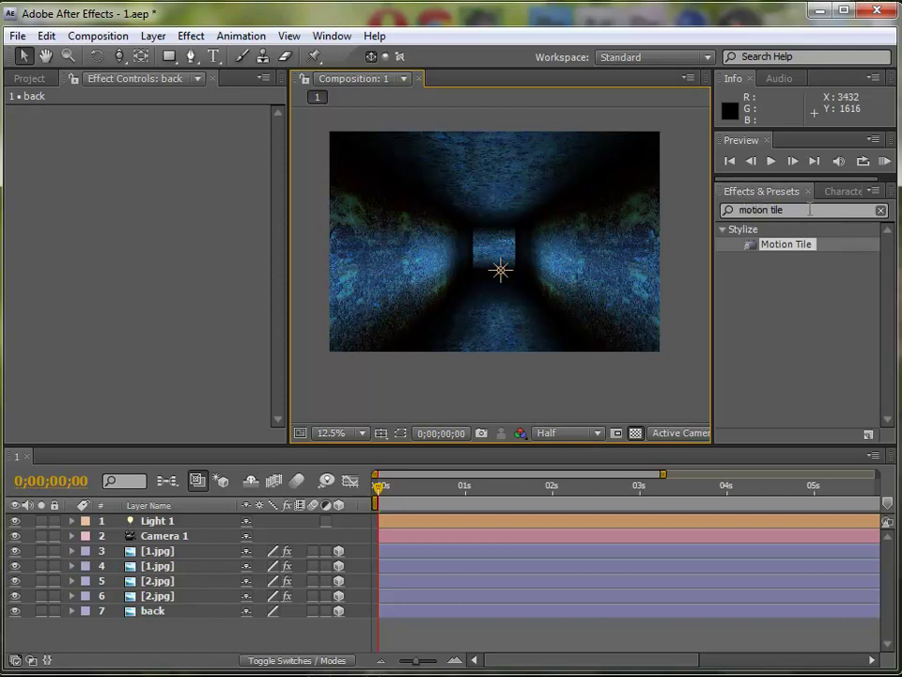
Apply the Exposure effect to the back layer with Exposure set to -5.
click(810, 209)
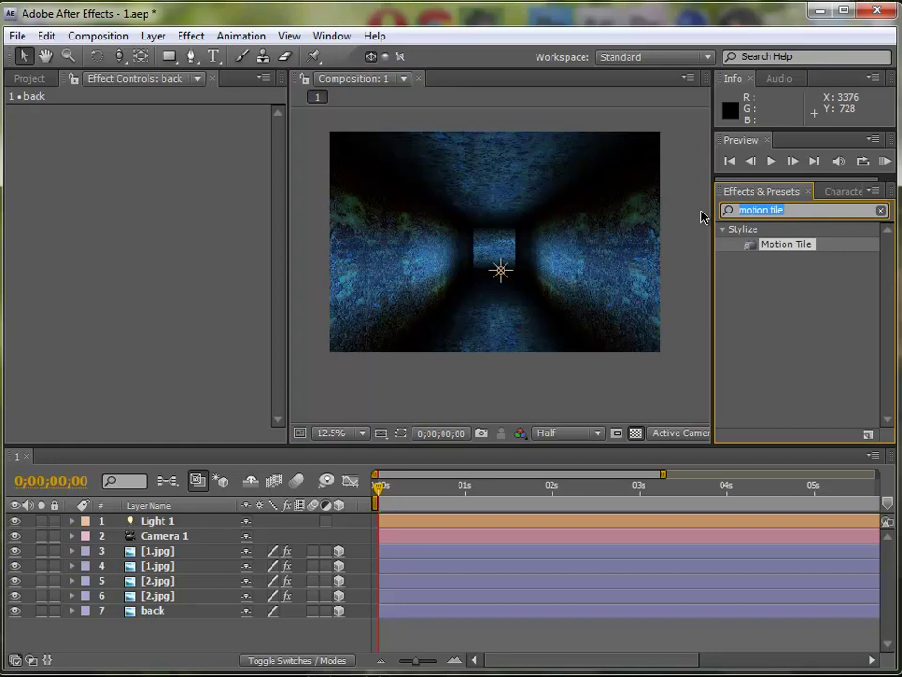
text(exposure)
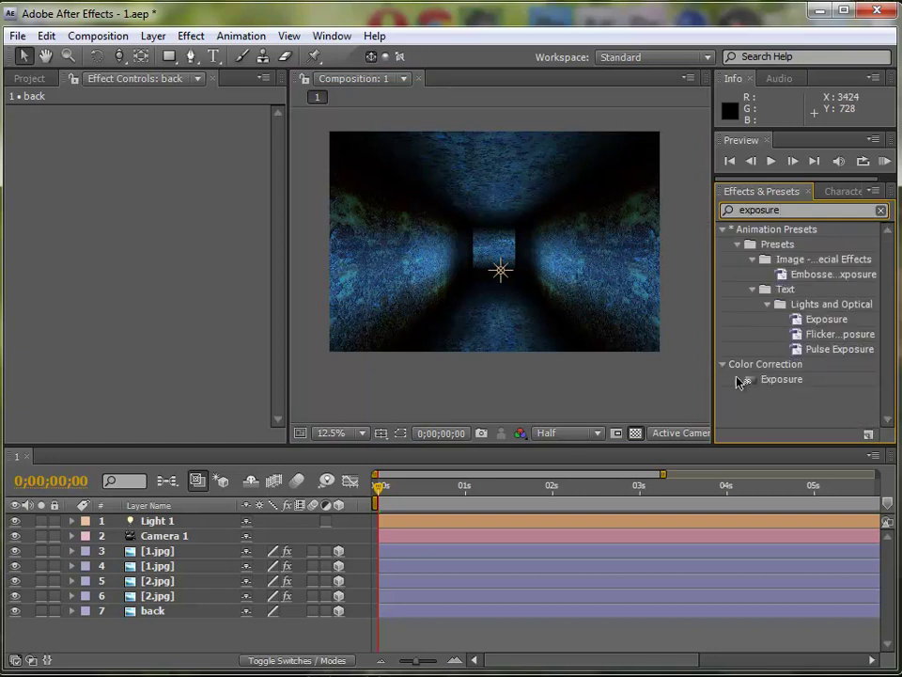
drag(764, 381, 155, 619)
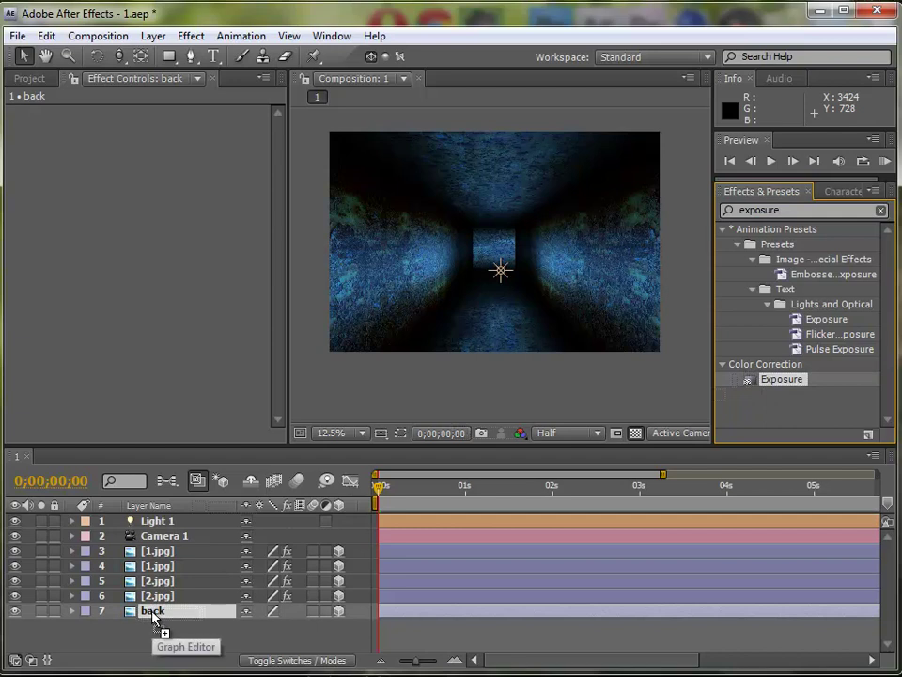
drag(155, 619, 158, 618)
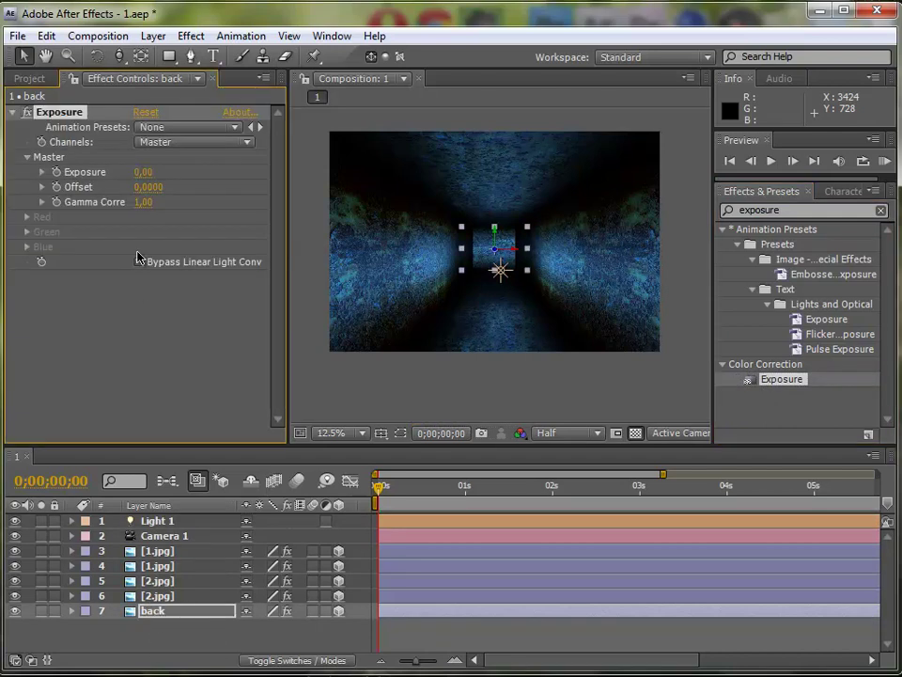
click(143, 171)
text(-5)
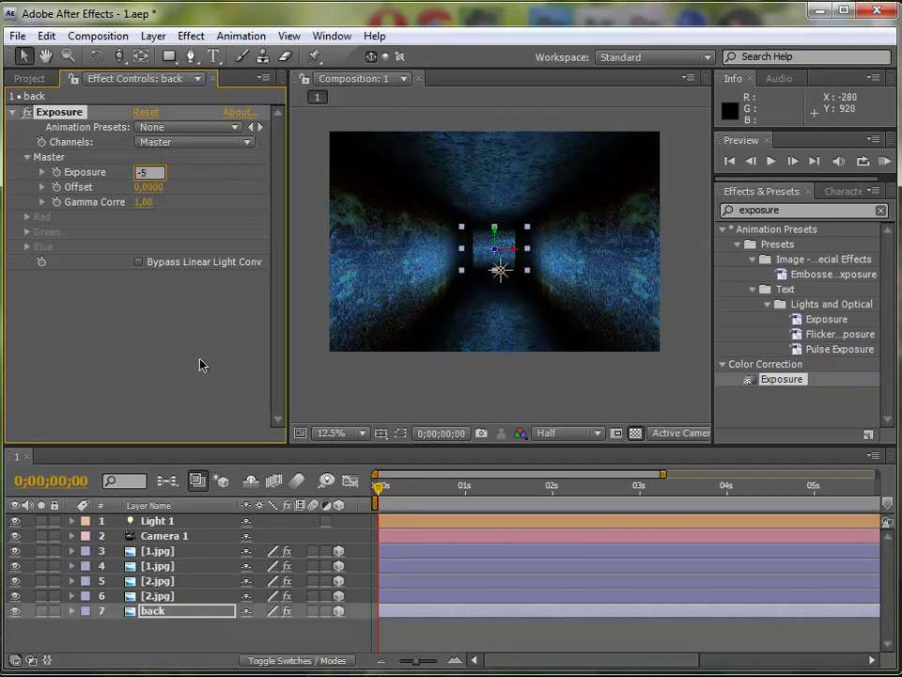
key(Return)
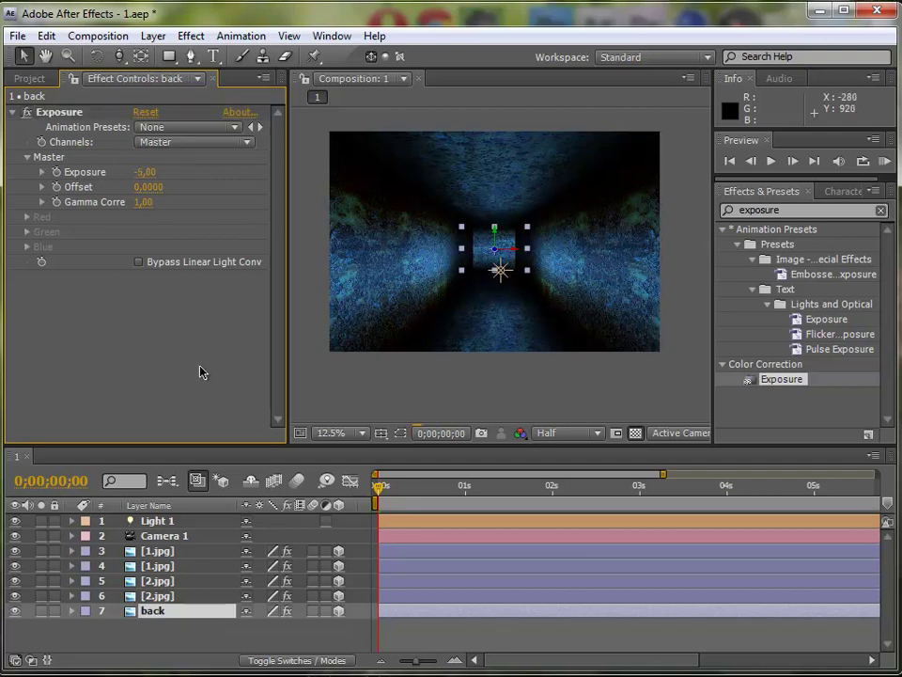
click(518, 315)
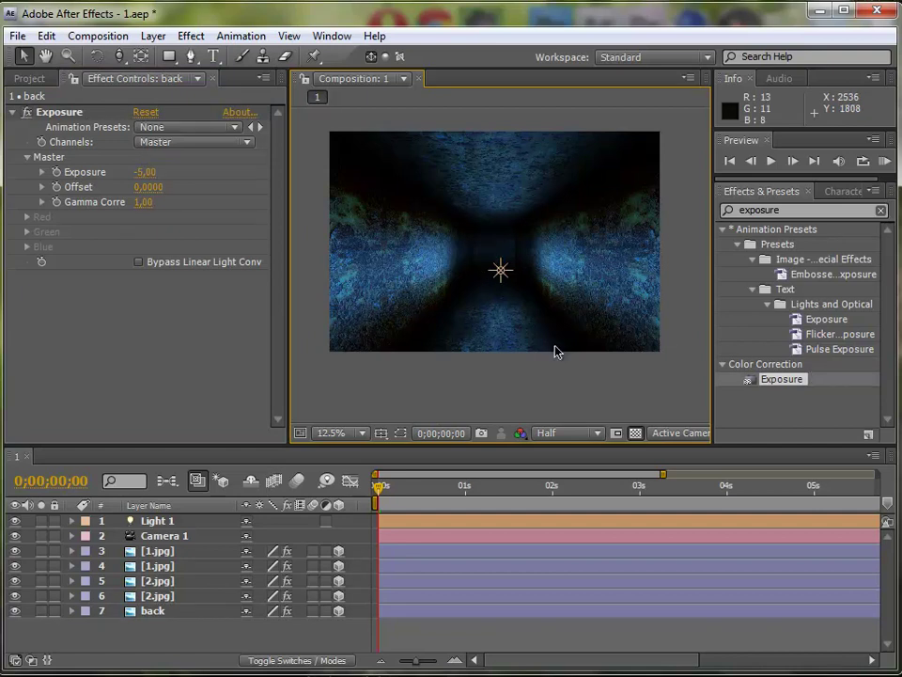
click(165, 536)
Zoom the viewer to 25% and nudge Light 1 higher and to the left.
click(155, 521)
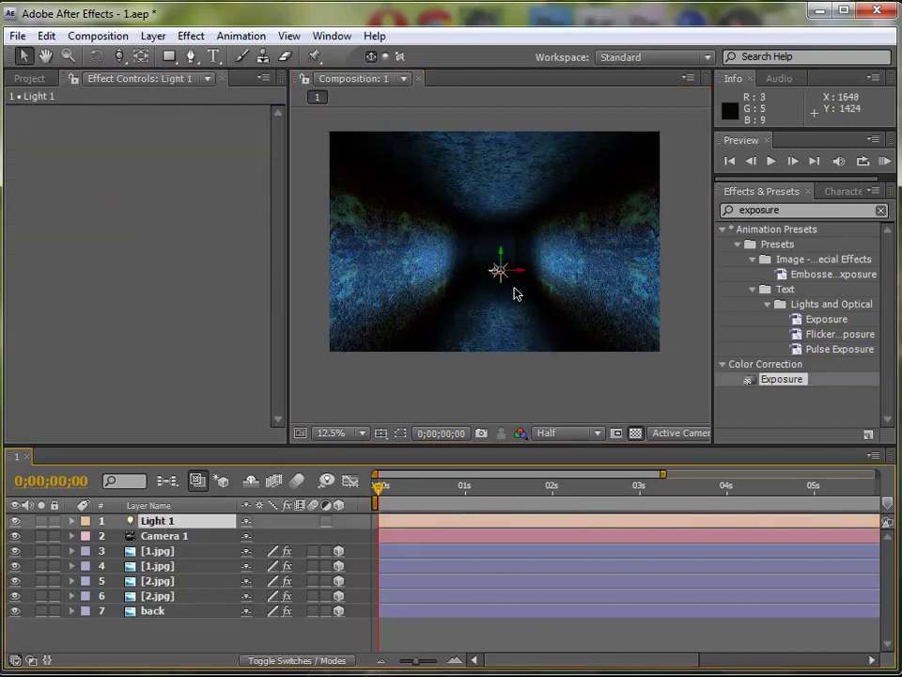
scroll(507, 287, up, 1)
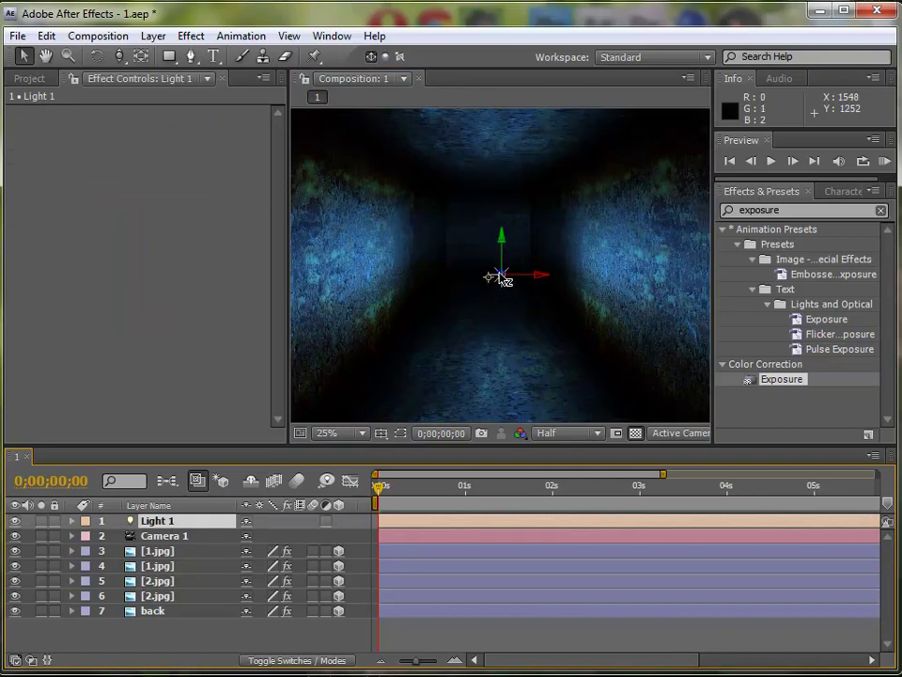
drag(501, 277, 499, 273)
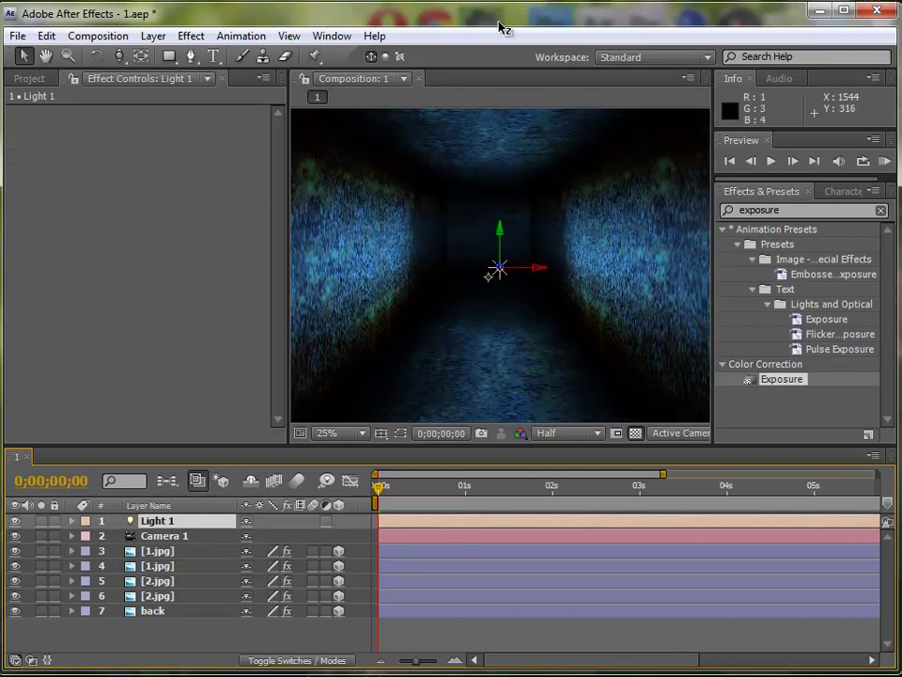
drag(500, 173, 525, 387)
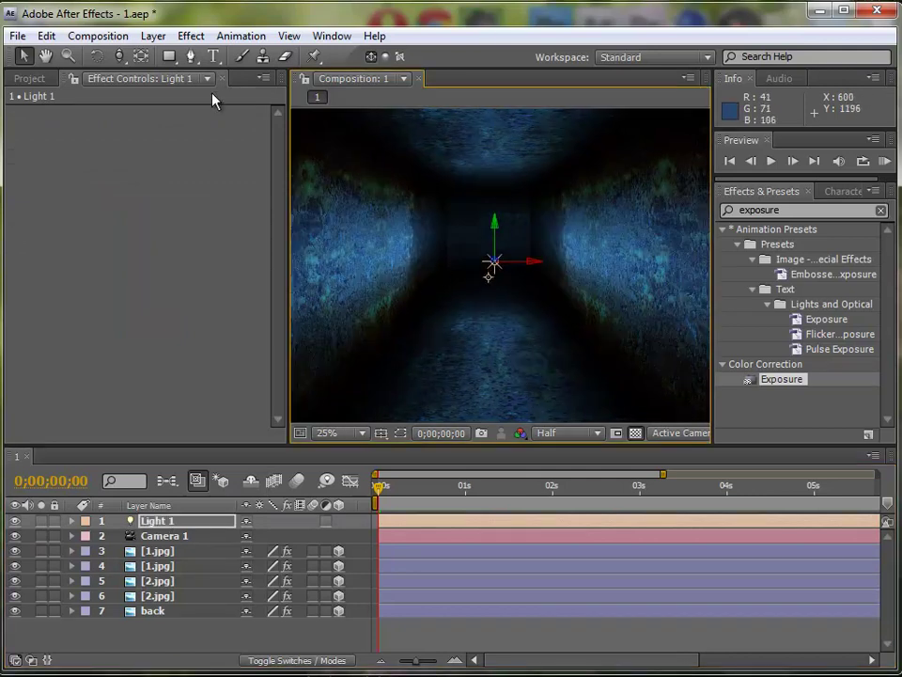
click(213, 56)
Draw a centred text box styled American Captain, 218 px, white fill.
drag(412, 216, 608, 278)
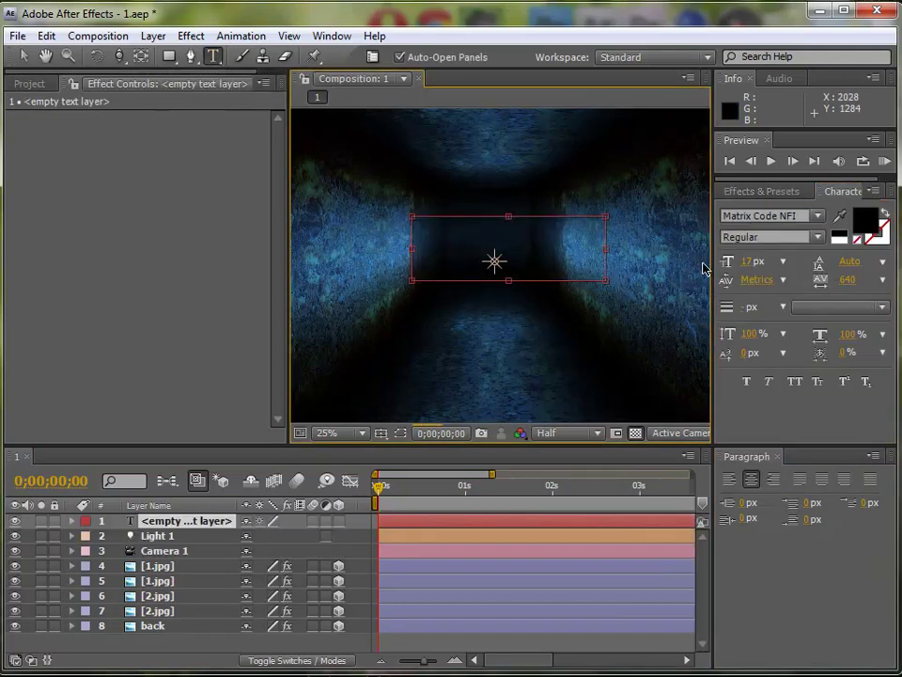
drag(749, 260, 795, 266)
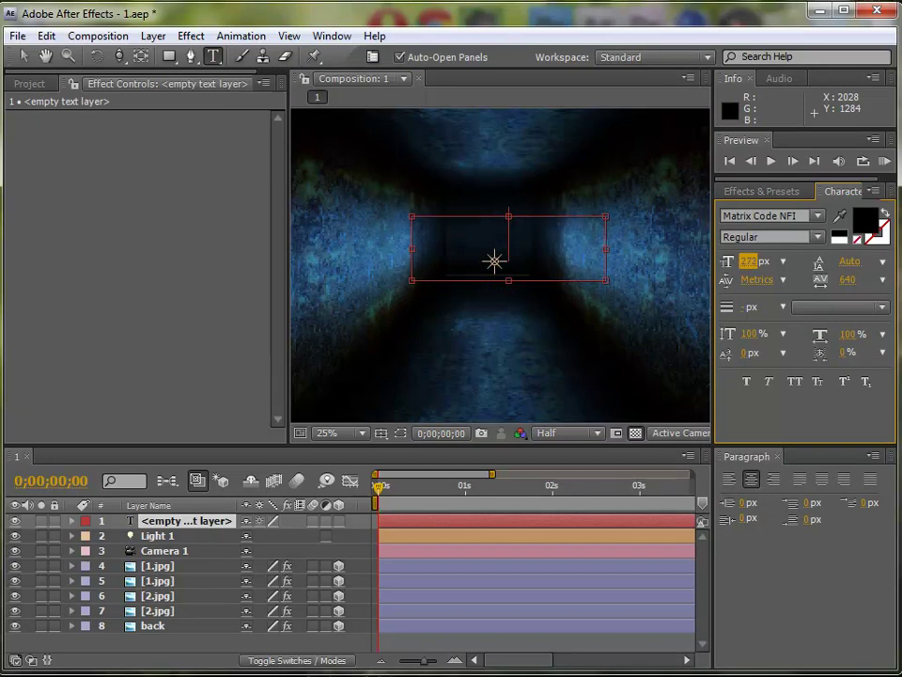
click(818, 215)
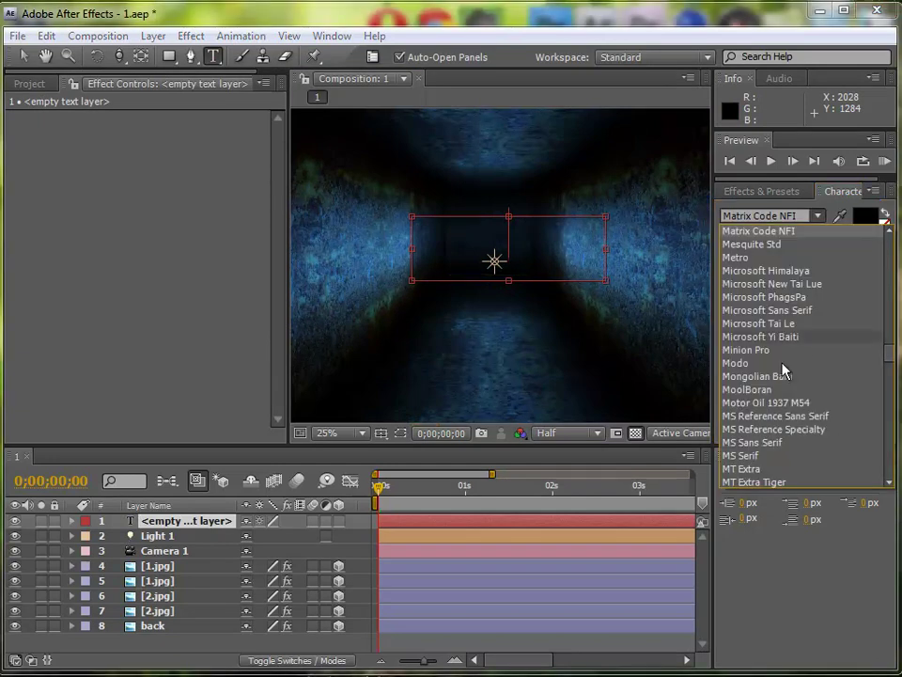
click(781, 369)
click(866, 220)
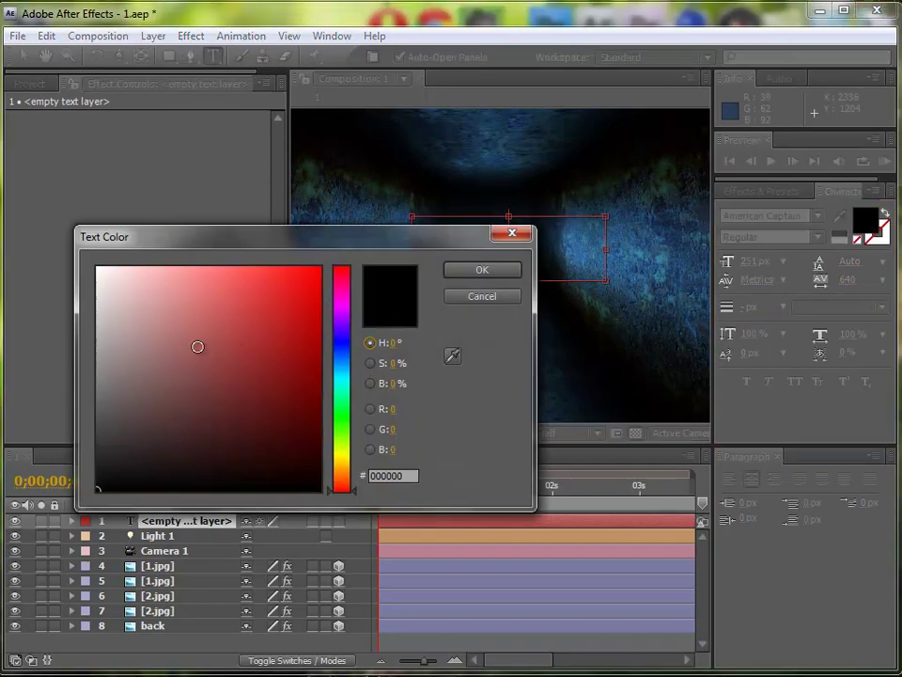
click(97, 269)
click(482, 271)
Enter and commit the title 'VIDEO', then draw a second text box beneath it.
click(525, 264)
text(VIDE)
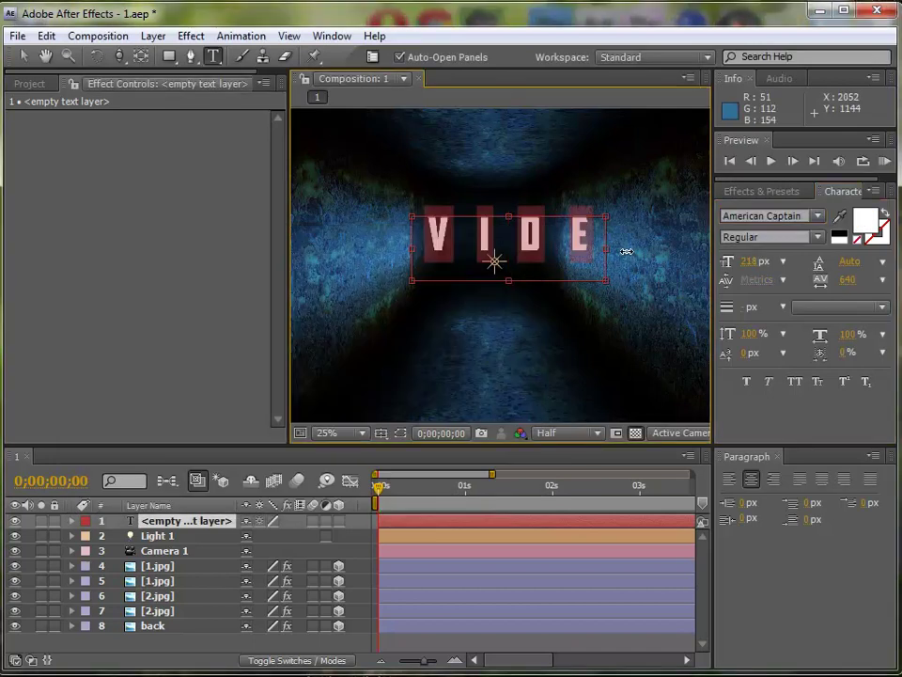
text(O)
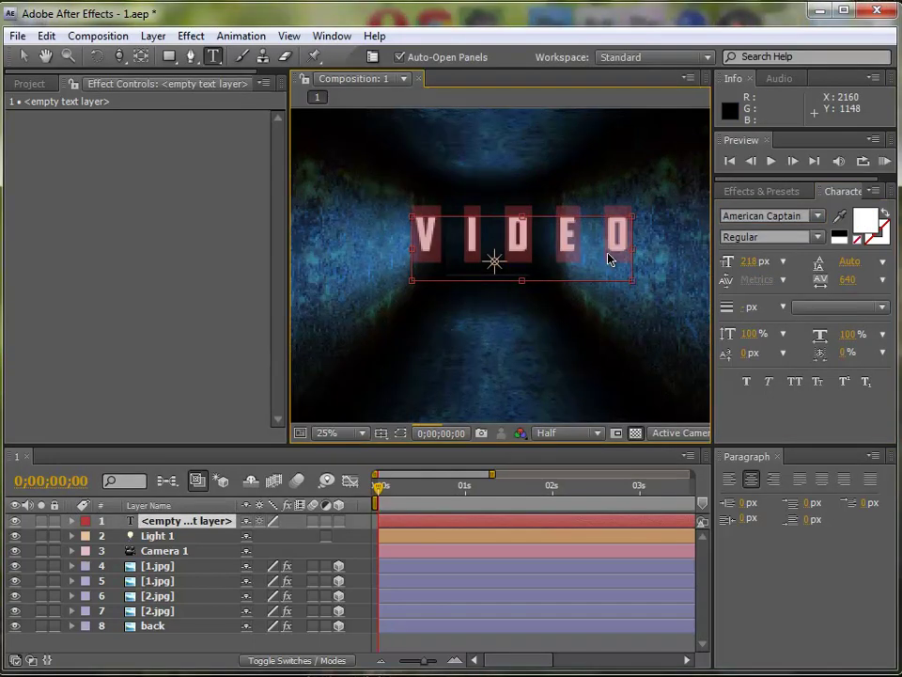
key(KP_Enter)
drag(399, 290, 659, 388)
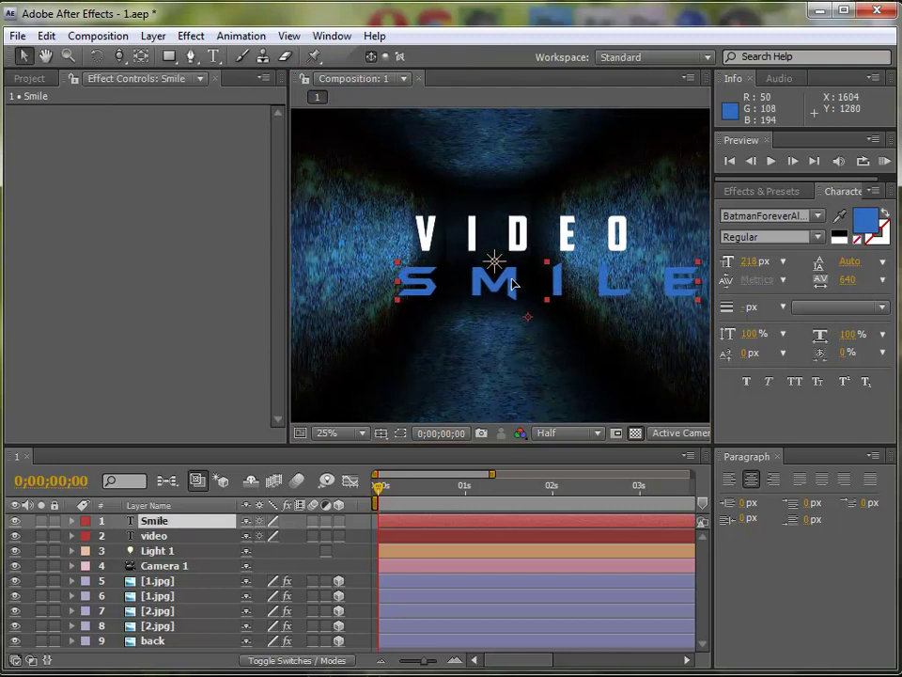
Make the VIDEO layer 3D and raise both VIDEO and SMILE layers higher.
click(515, 245)
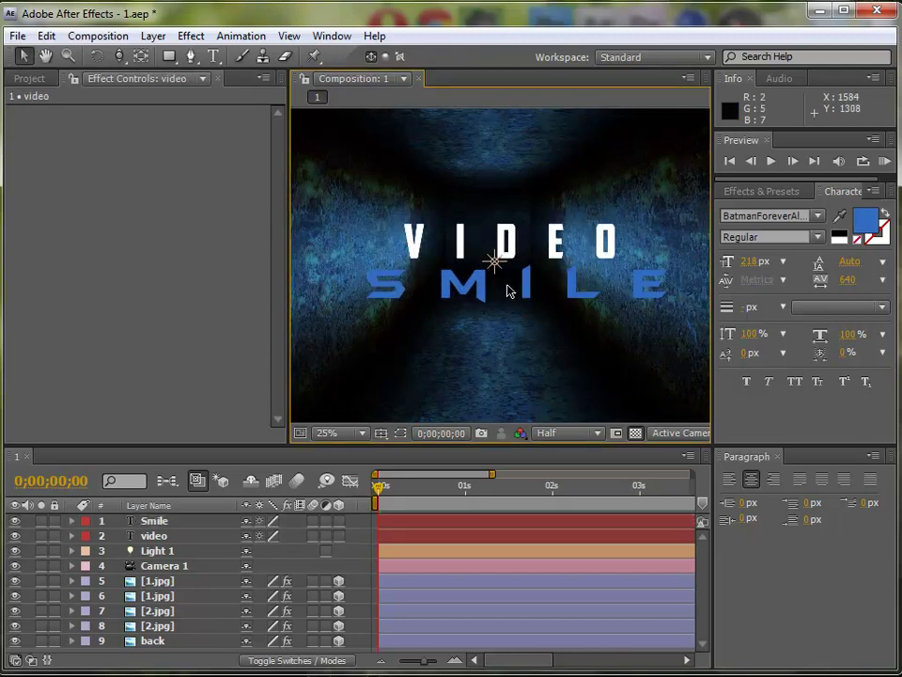
click(339, 531)
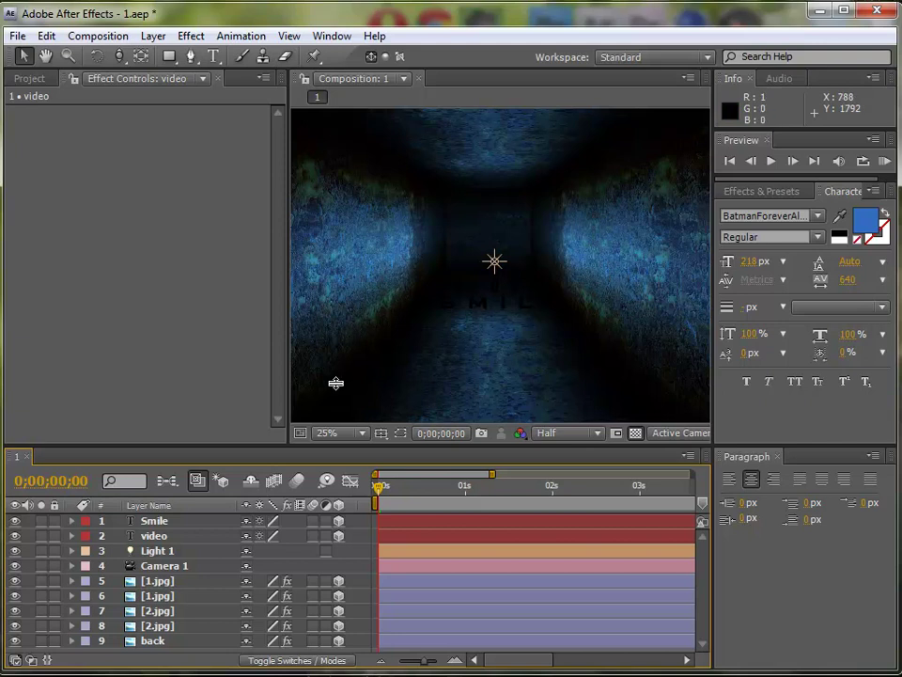
click(155, 535)
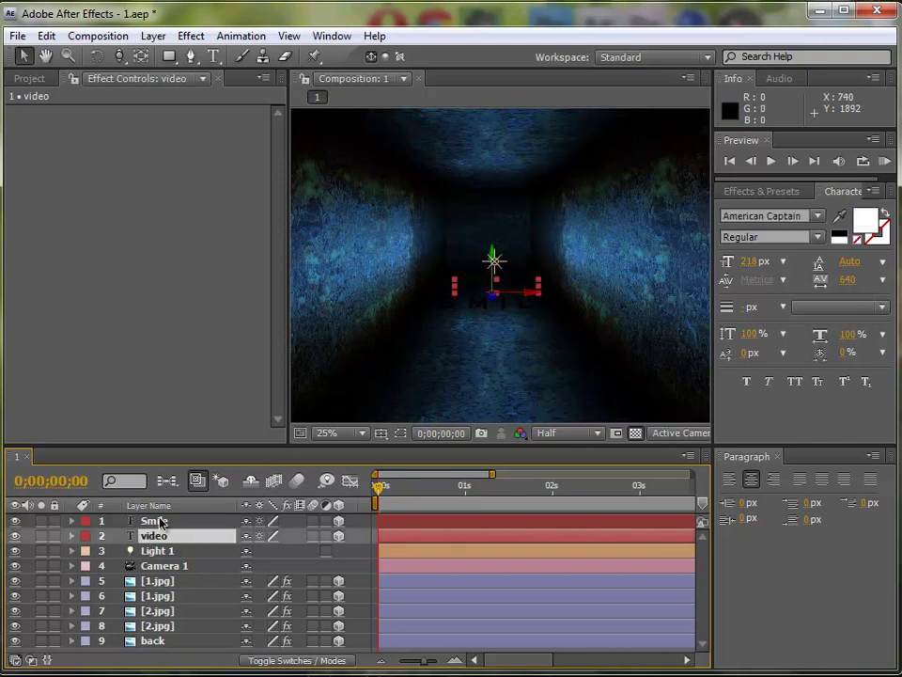
shift+click(160, 522)
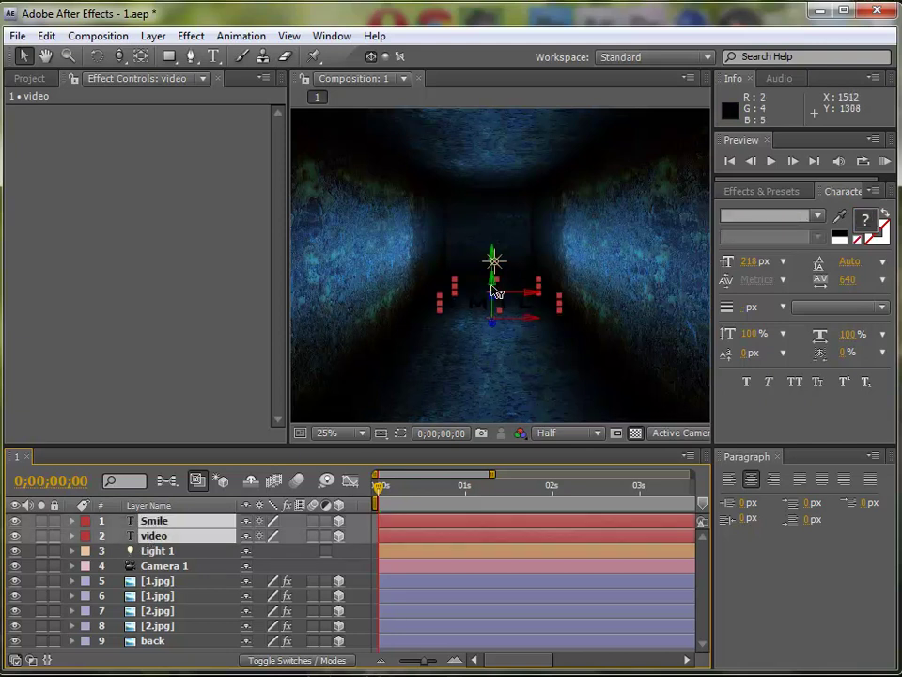
drag(497, 293, 504, 95)
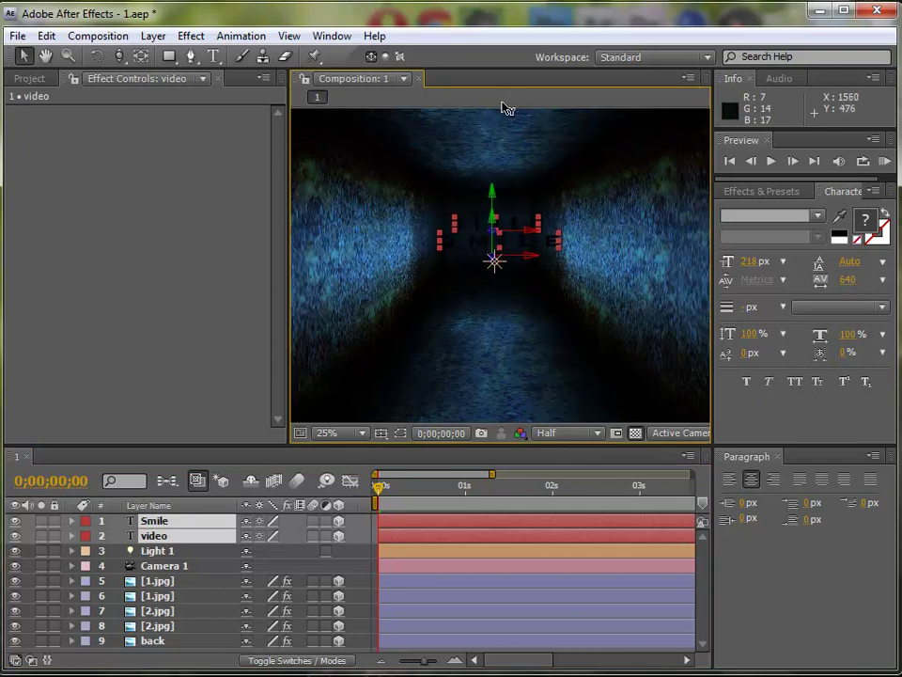
click(168, 550)
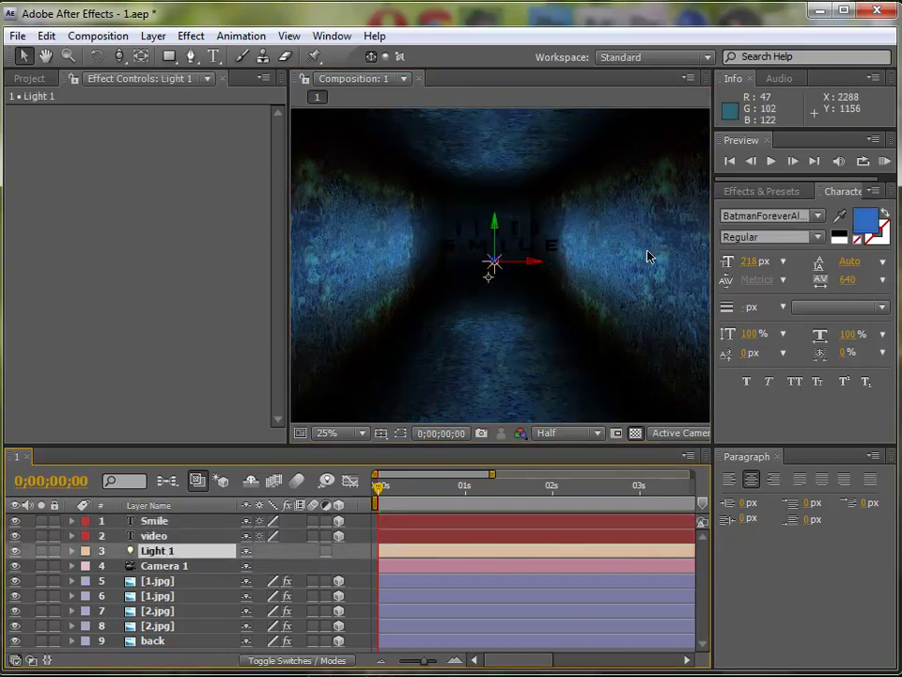
Move Light 1 in depth and dolly the camera closer to the title.
drag(498, 268, 476, 266)
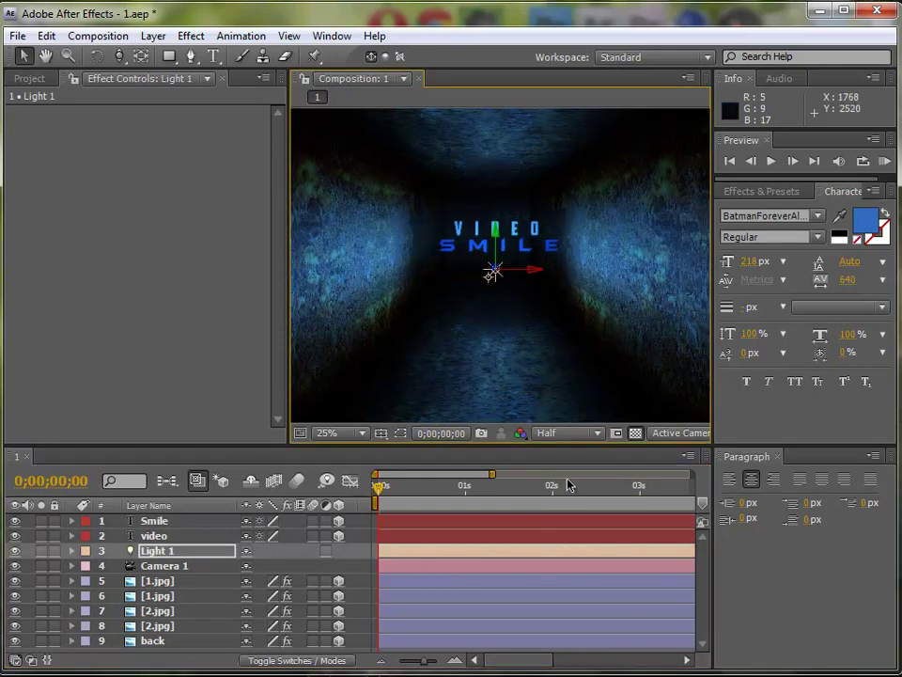
key(c)
drag(583, 312, 489, 327)
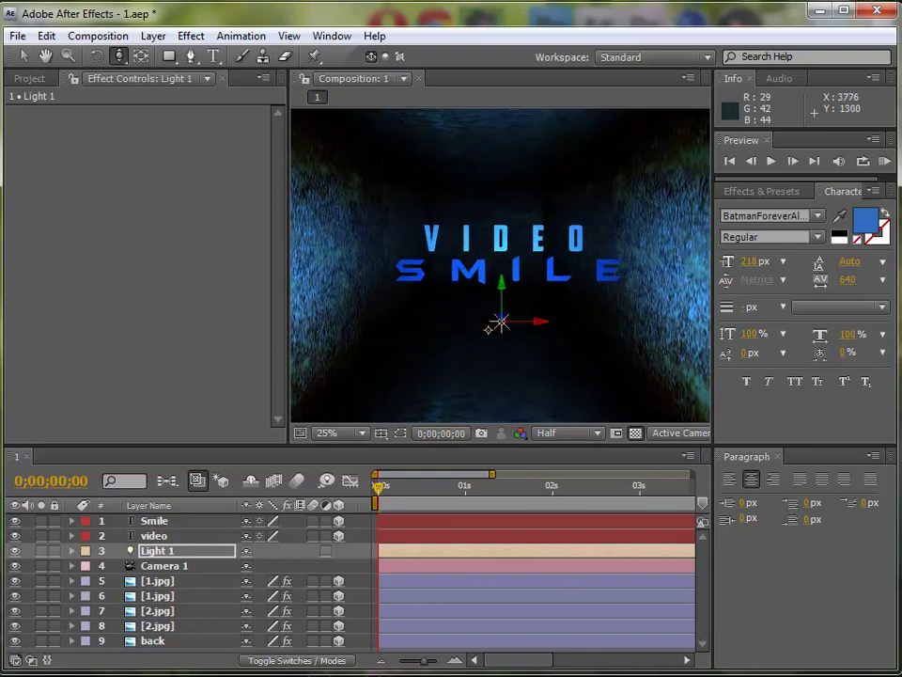
key(v)
Shift both title layers left, raise the light over SMILE, and select Camera 1.
click(155, 522)
ctrl+click(154, 535)
drag(540, 269, 519, 268)
click(510, 342)
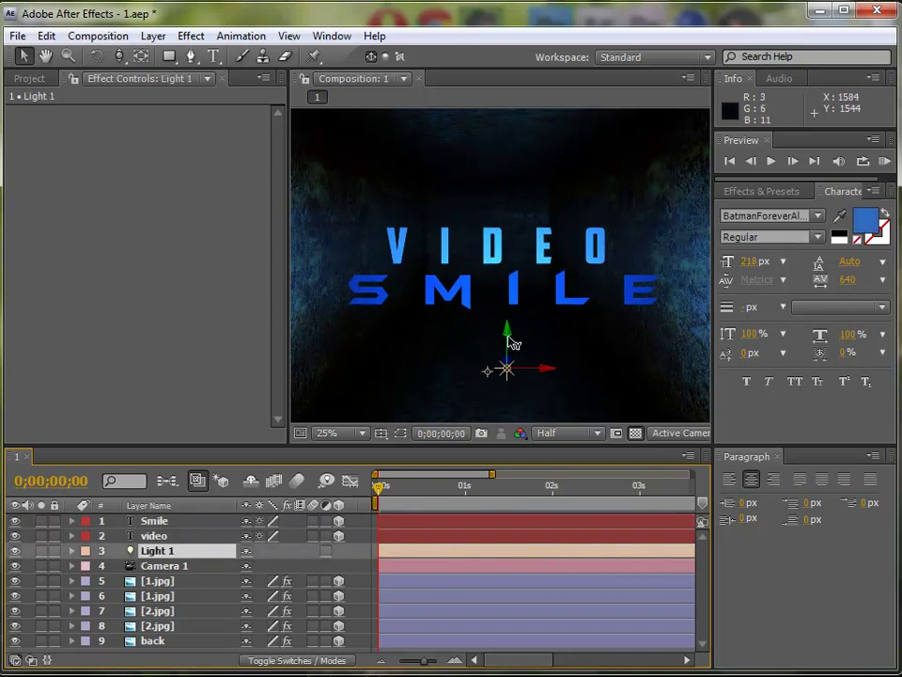
drag(510, 342, 520, 263)
click(580, 366)
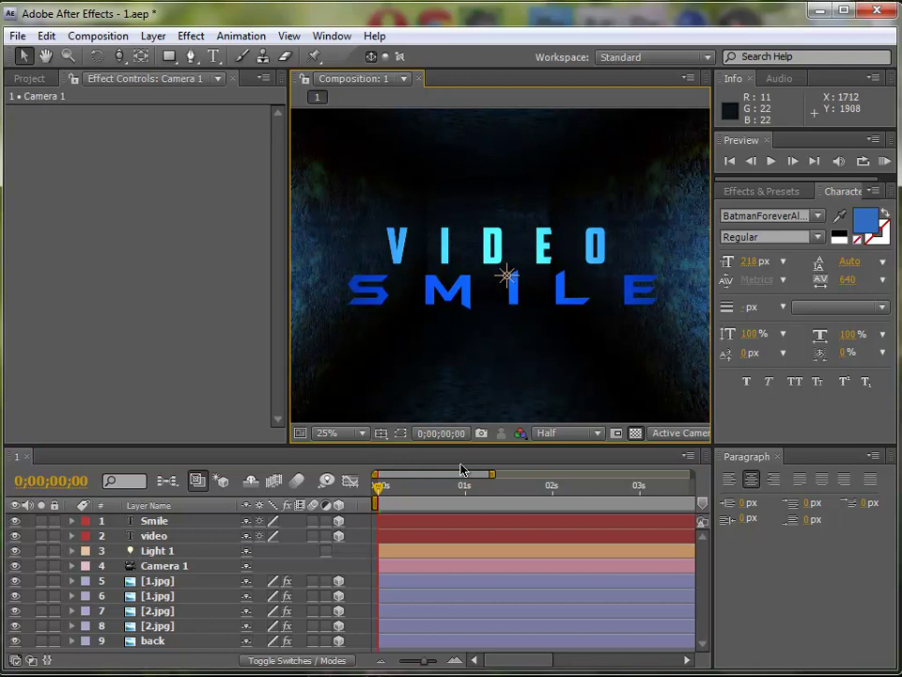
click(173, 568)
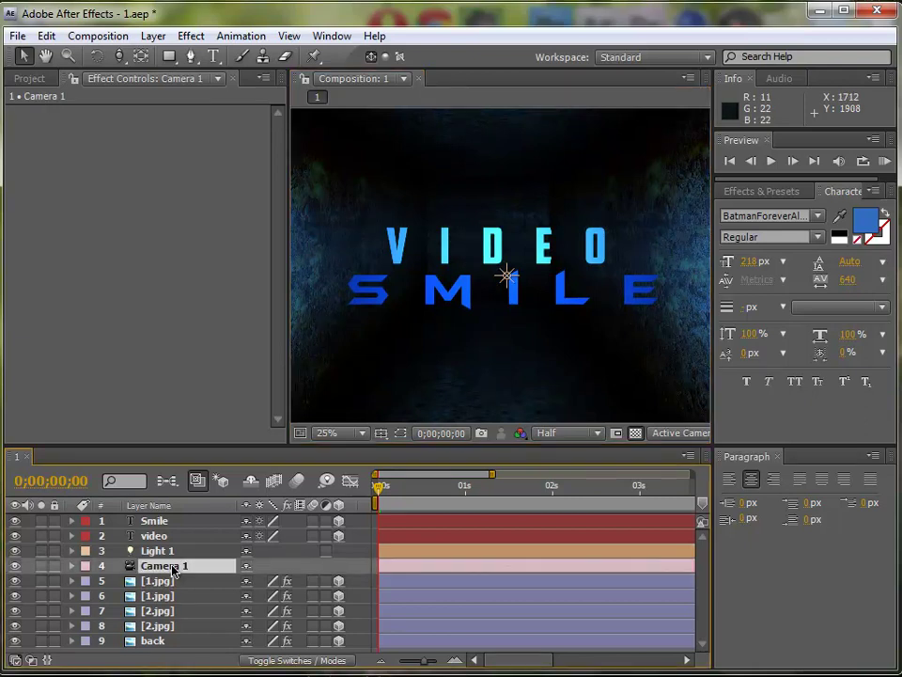
Reveal Camera 1's Point of Interest and Position, and pull the camera back down the corridor.
key(a)
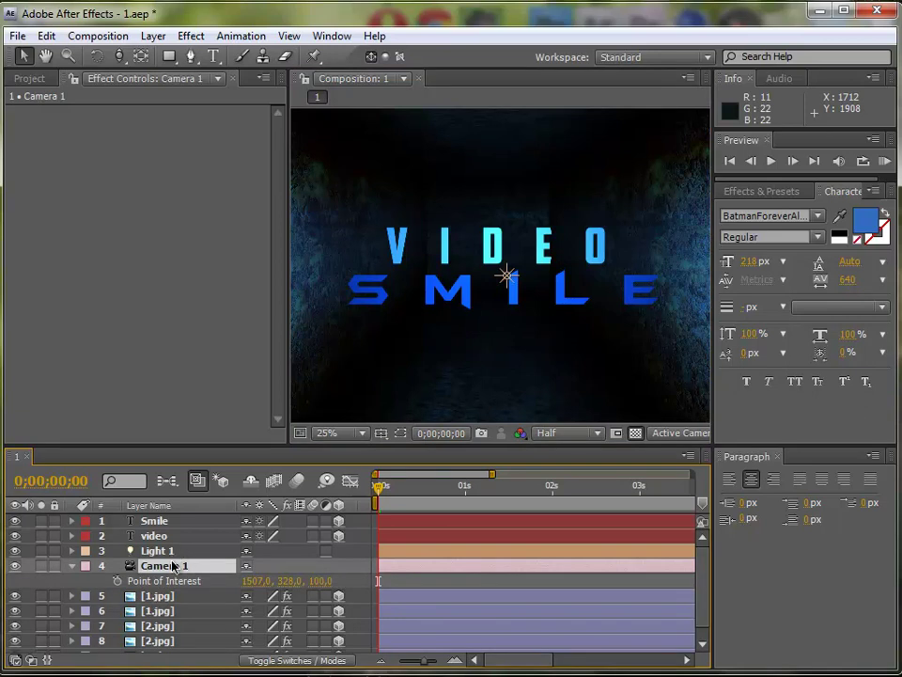
key(shift+p)
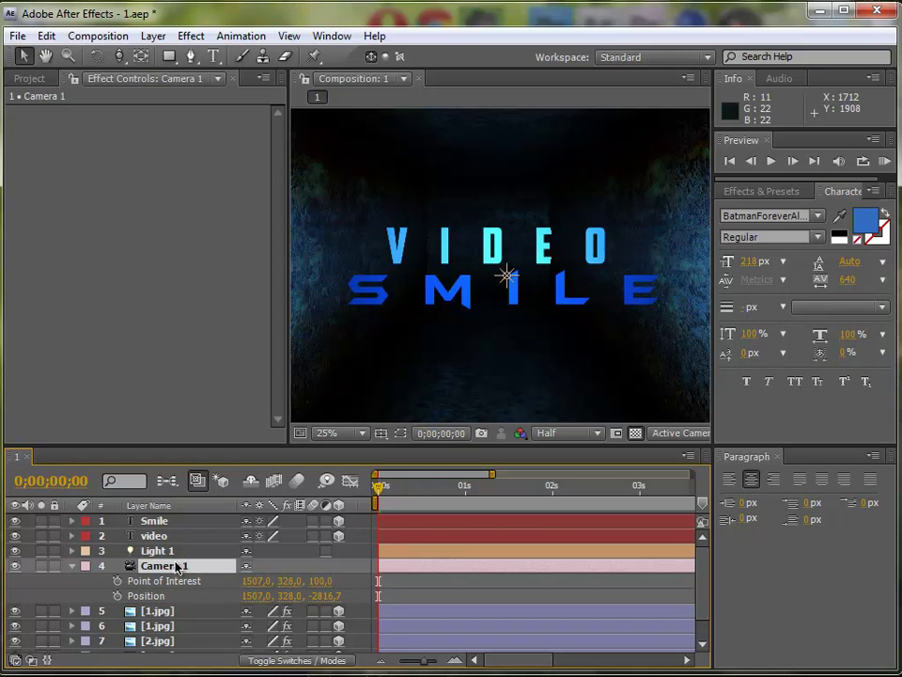
click(119, 55)
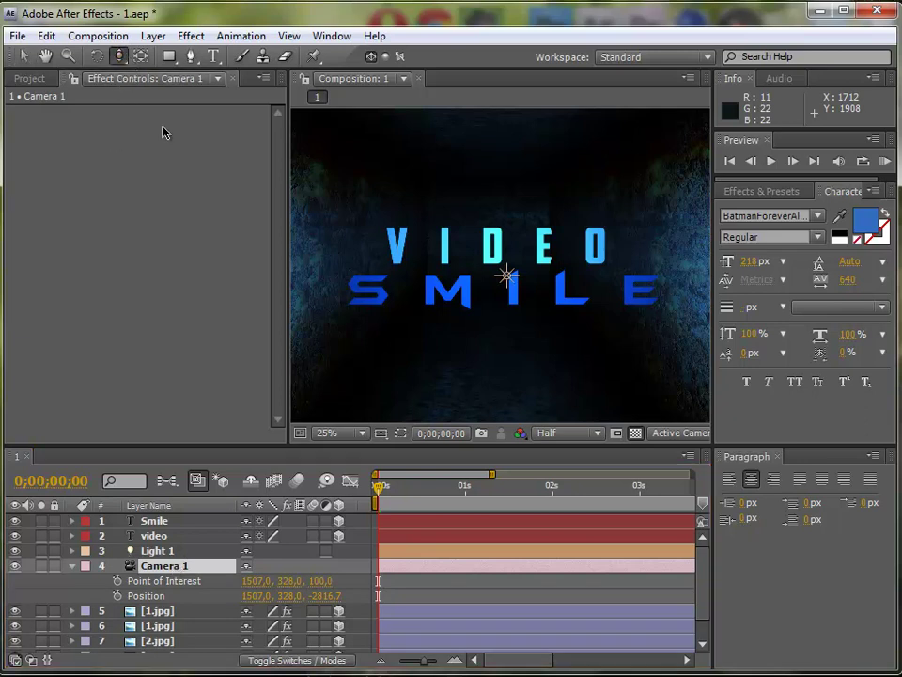
mouse_move(539, 328)
mouse_down()
mouse_move(103, 381)
mouse_move(505, 372)
mouse_up()
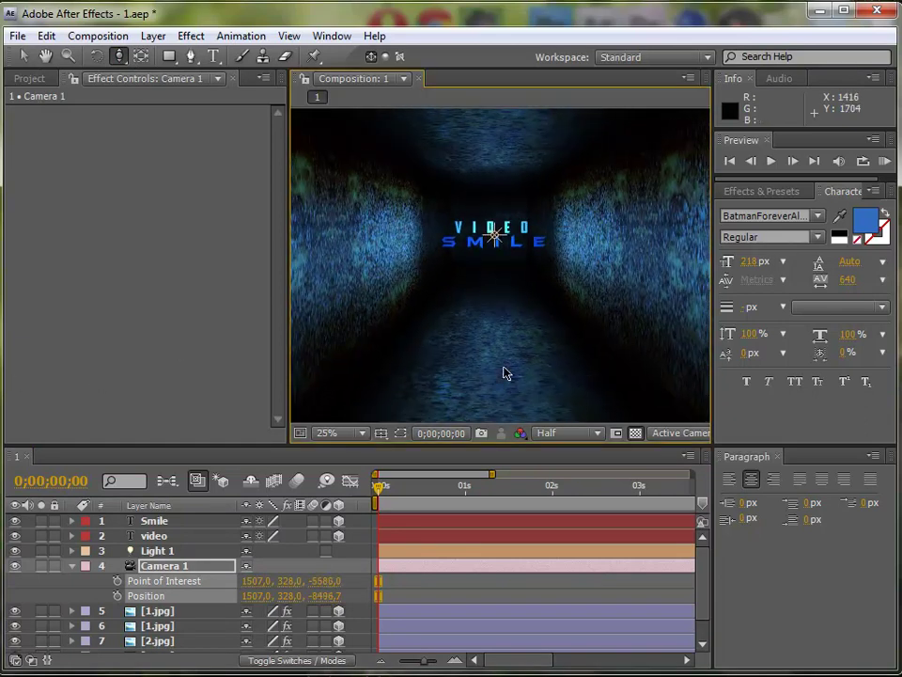
drag(553, 328, 459, 342)
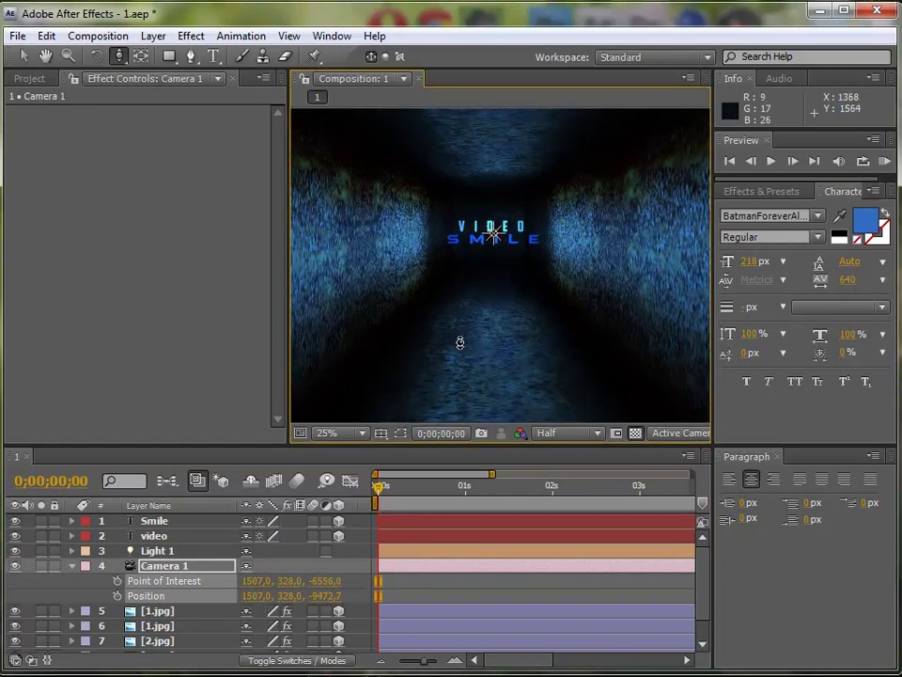
Frame VIDEO SMILE by panning, dollying and orbiting, then keyframe Point of Interest and Position at 0s.
click(117, 55)
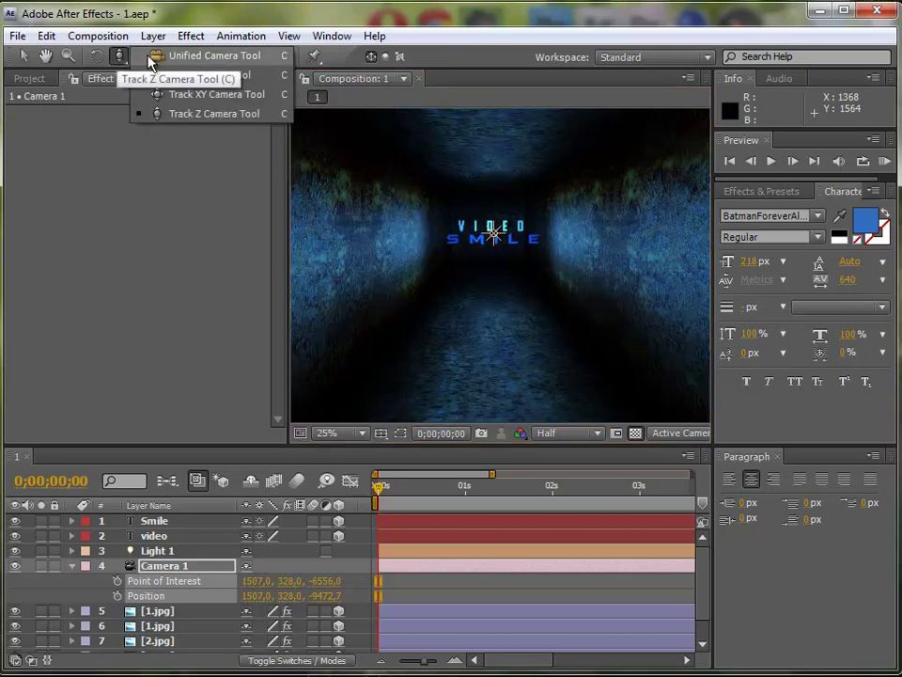
click(199, 102)
mouse_move(534, 354)
mouse_down()
mouse_move(497, 342)
mouse_move(434, 168)
mouse_move(386, 145)
mouse_up()
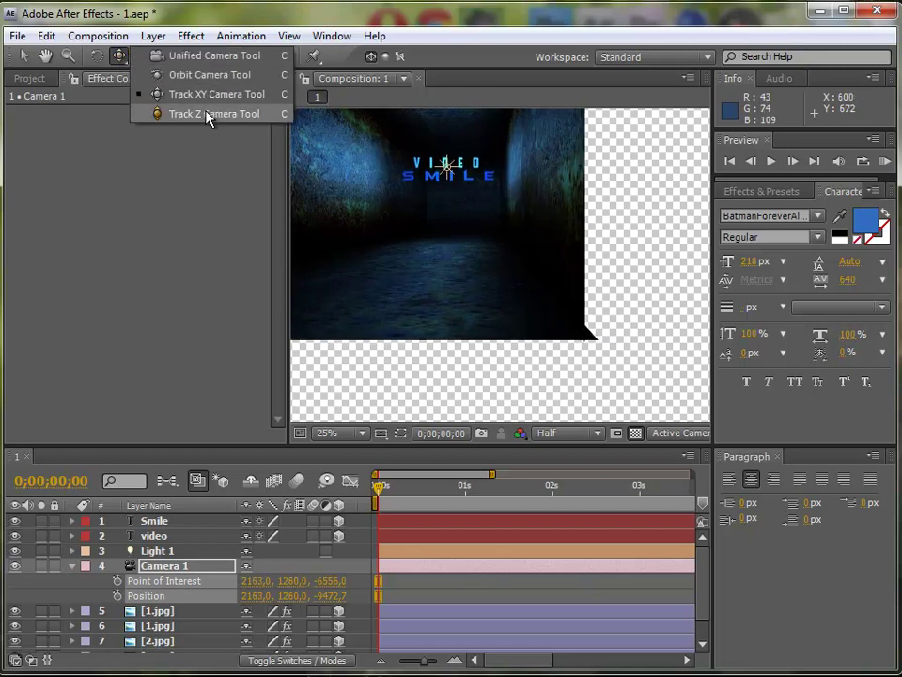
drag(122, 60, 157, 113)
mouse_move(463, 298)
mouse_down()
mouse_move(576, 248)
mouse_move(685, 257)
mouse_up()
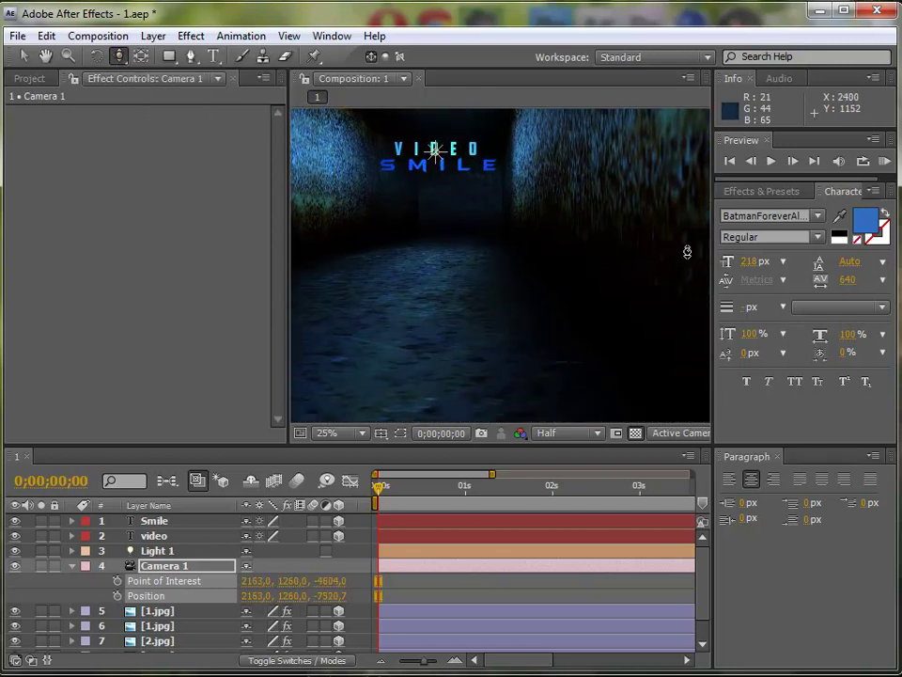
drag(119, 57, 178, 74)
drag(401, 232, 397, 231)
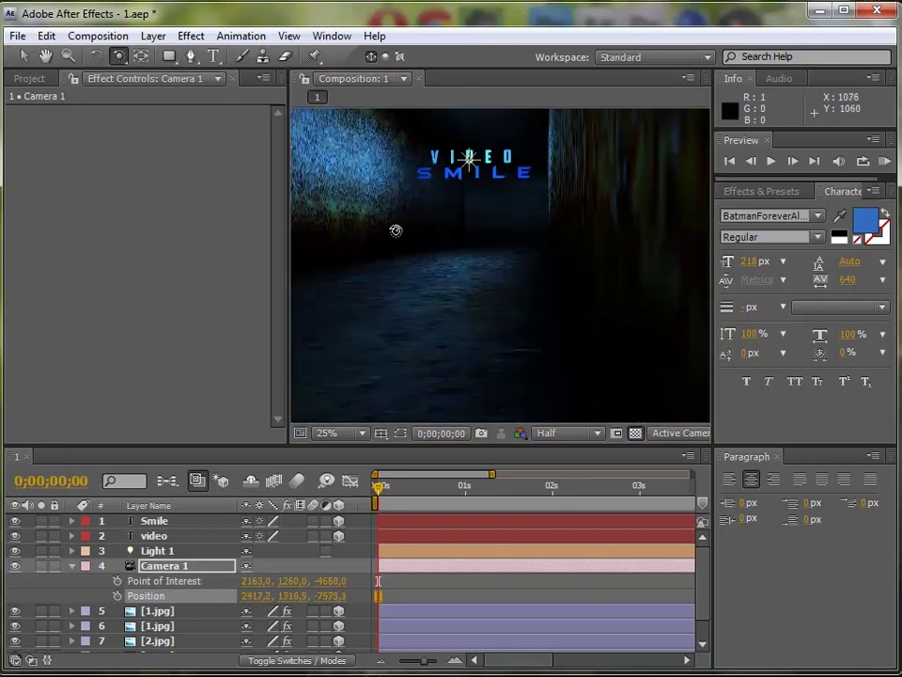
drag(119, 56, 196, 96)
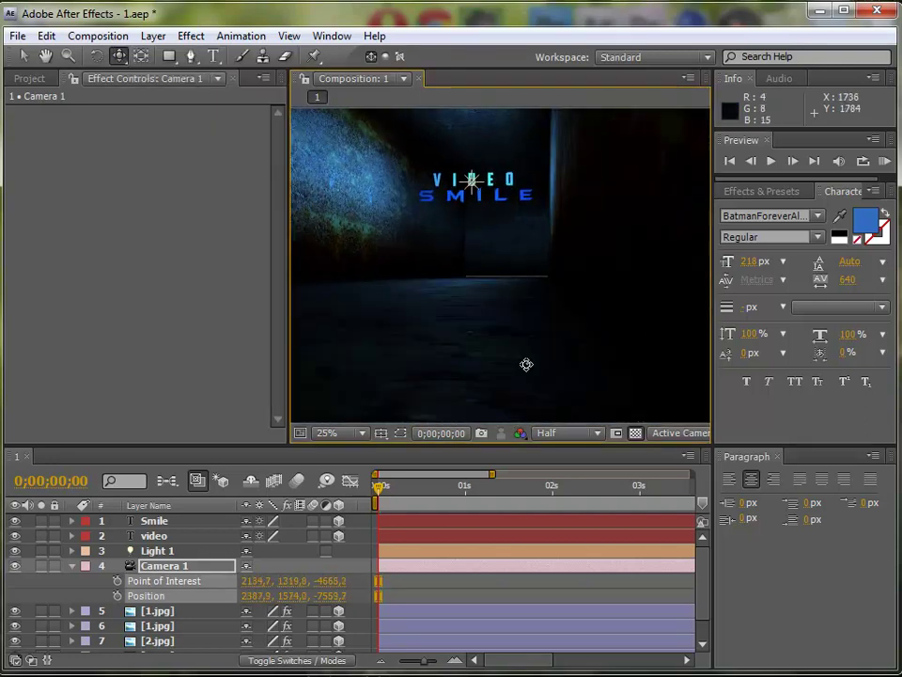
drag(536, 306, 542, 395)
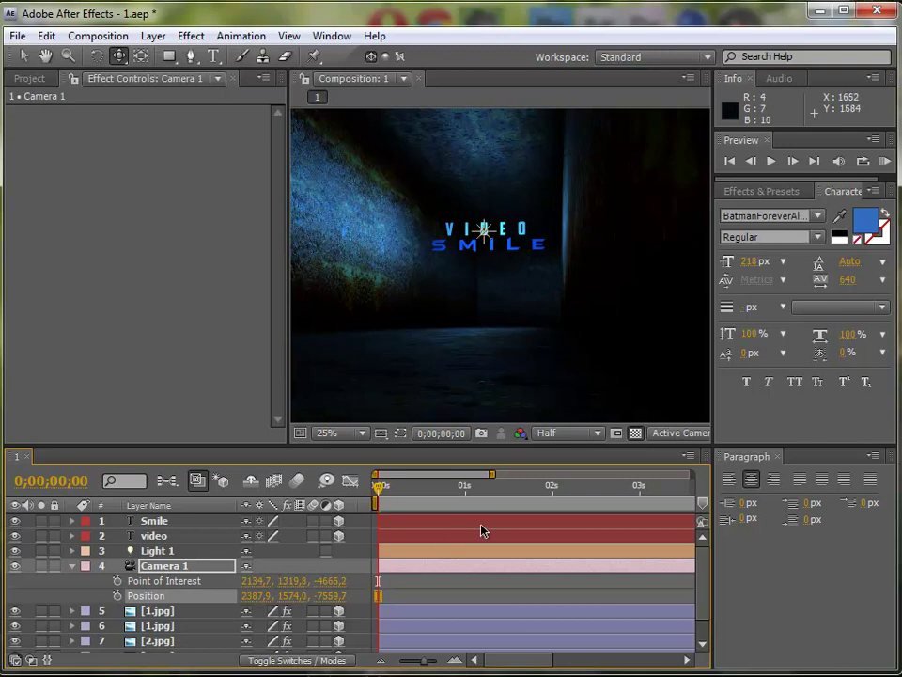
click(116, 580)
click(117, 594)
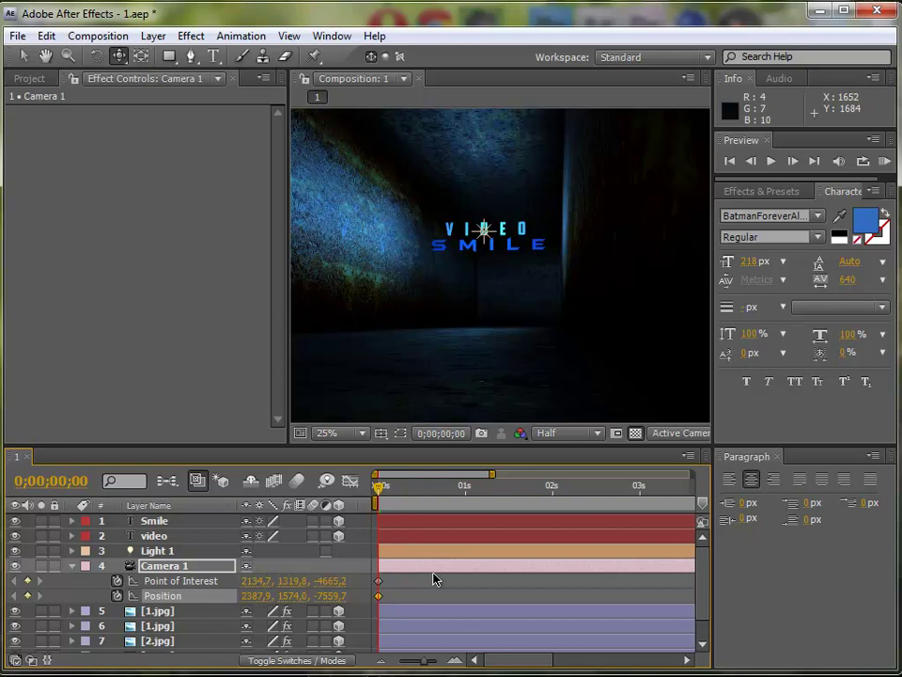
Close the Paragraph panel, show the full 10-second timeline, and move to 1;29.
click(777, 457)
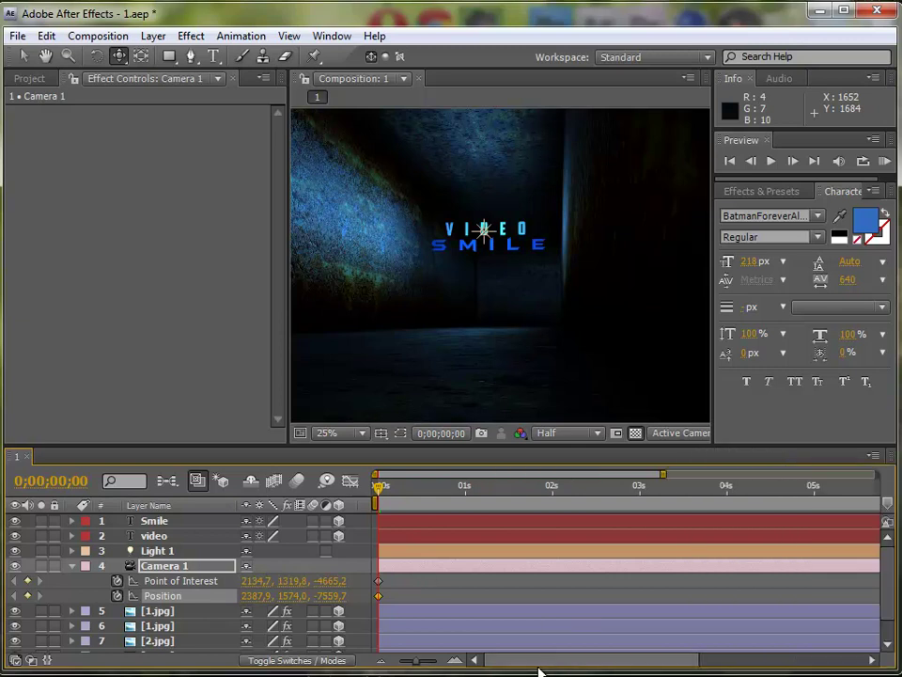
drag(419, 663, 393, 664)
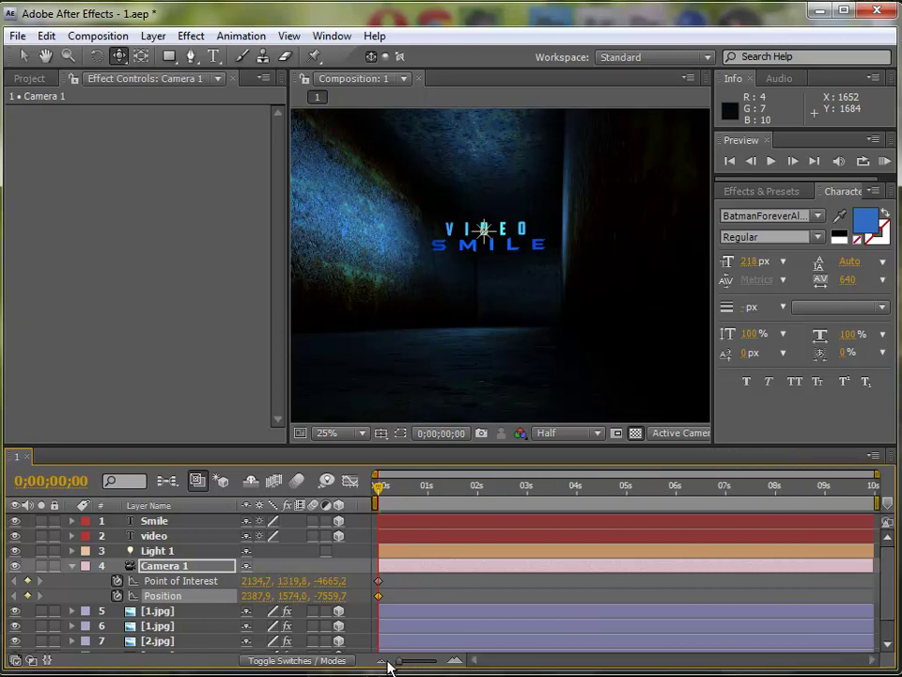
drag(379, 486, 476, 486)
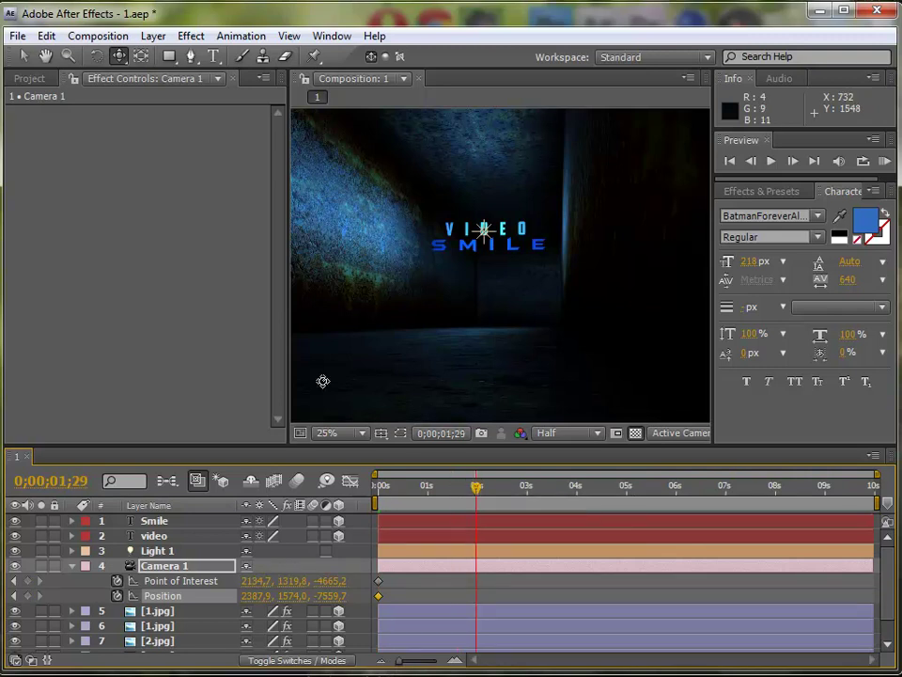
Dolly Camera 1 close to VIDEO SMILE, pan it into view, and orbit for an angled look.
drag(122, 56, 193, 113)
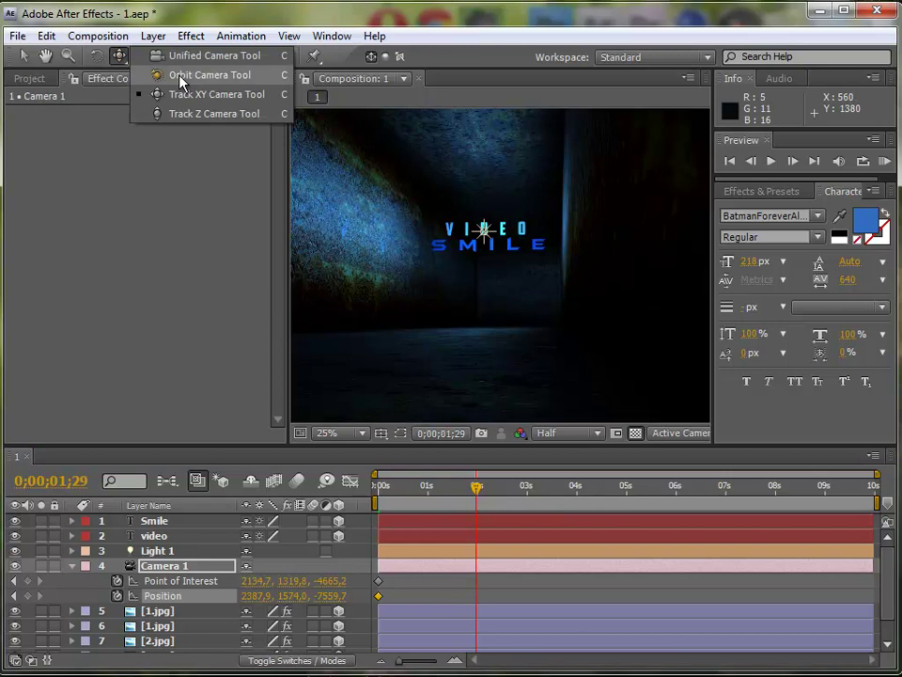
drag(416, 302, 519, 309)
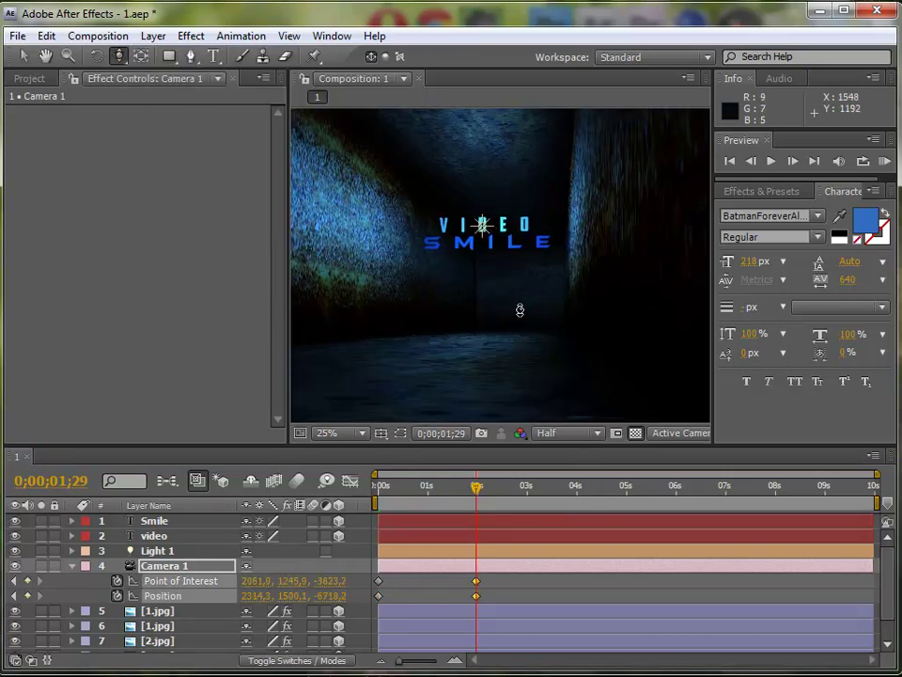
drag(453, 163, 646, 180)
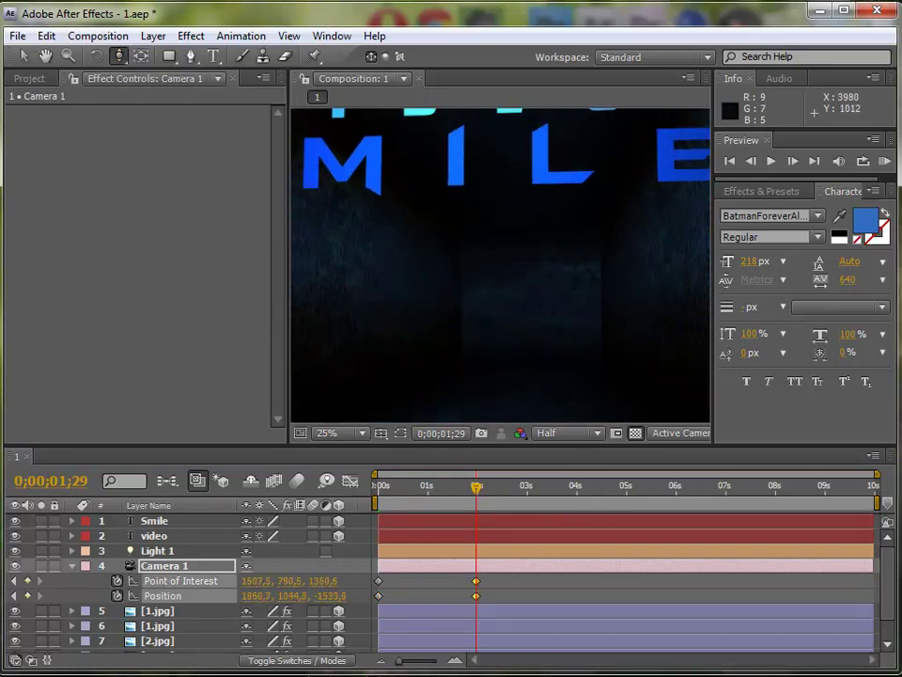
click(121, 57)
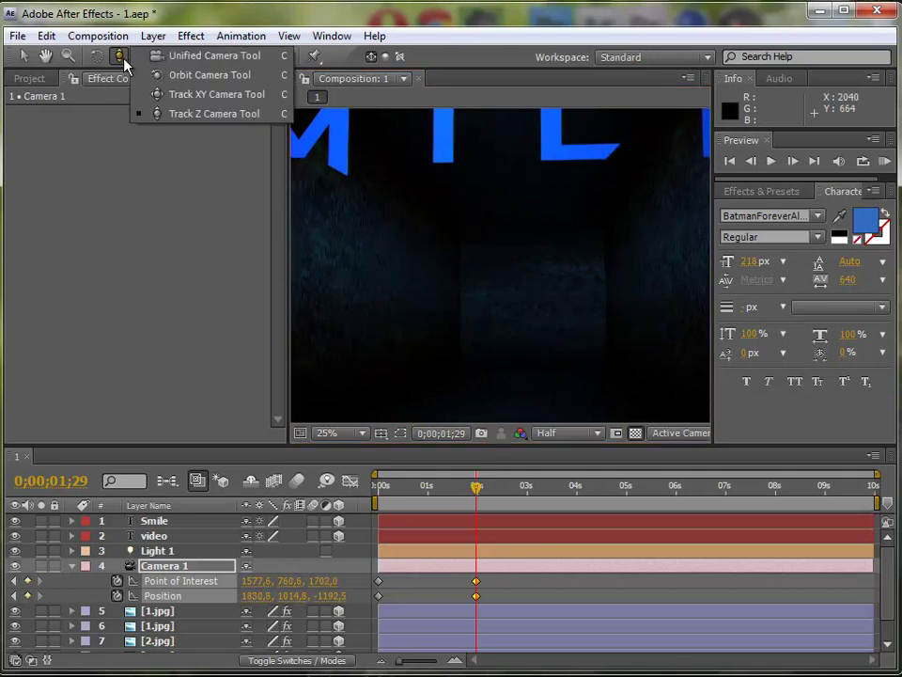
click(161, 94)
mouse_move(369, 241)
mouse_down()
mouse_move(506, 314)
mouse_move(470, 321)
mouse_up()
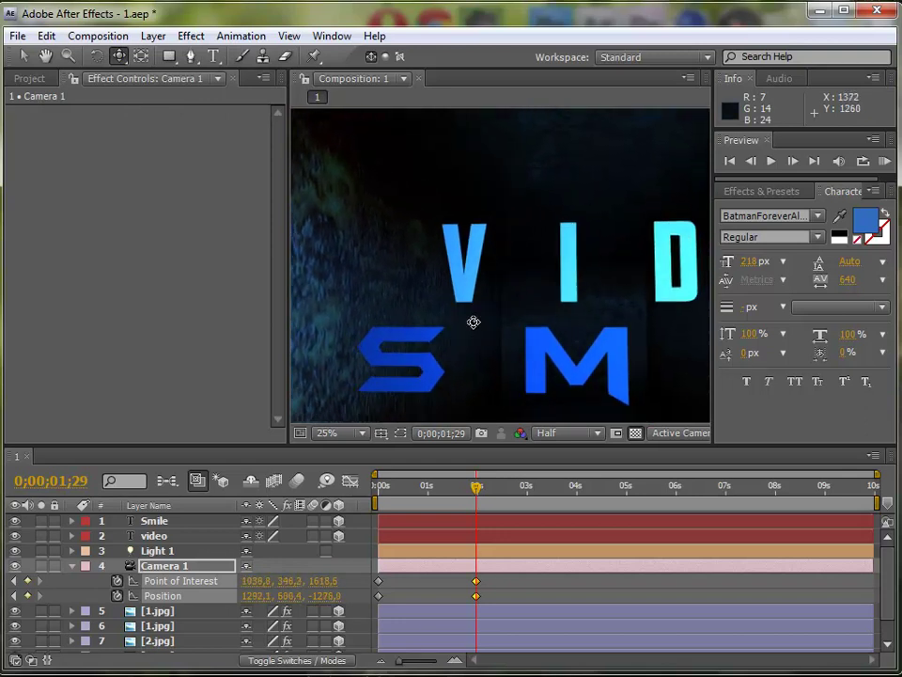
click(119, 57)
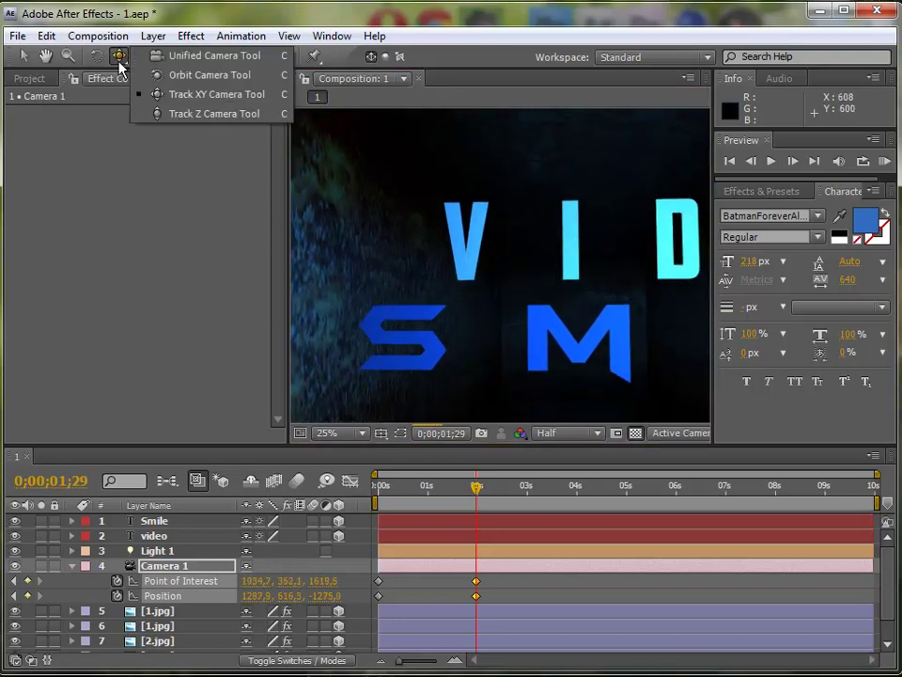
click(136, 74)
mouse_move(546, 315)
mouse_down()
mouse_move(556, 317)
mouse_move(476, 294)
mouse_up()
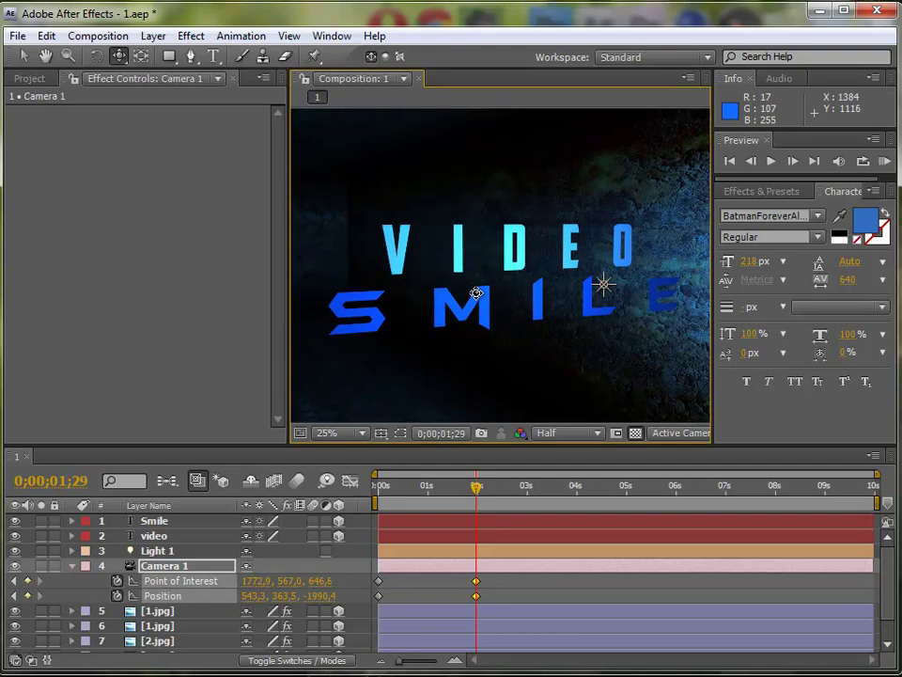
Preview the fly-in from the first frame through to 9;29 and orbit the camera there.
mouse_move(477, 486)
mouse_down()
mouse_move(358, 489)
mouse_move(445, 509)
mouse_move(417, 520)
mouse_move(479, 513)
mouse_up()
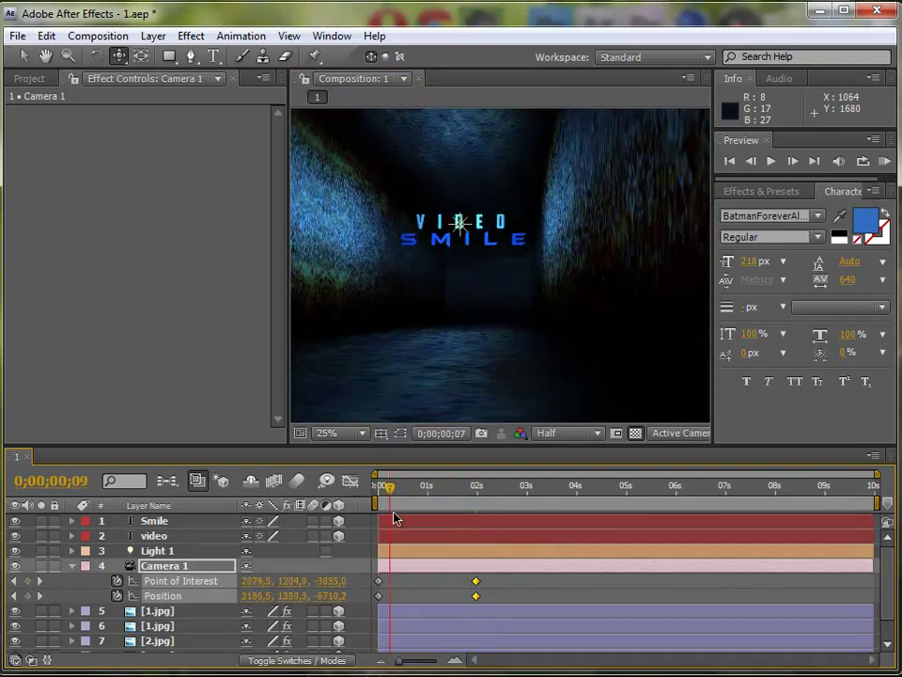
drag(479, 513, 897, 505)
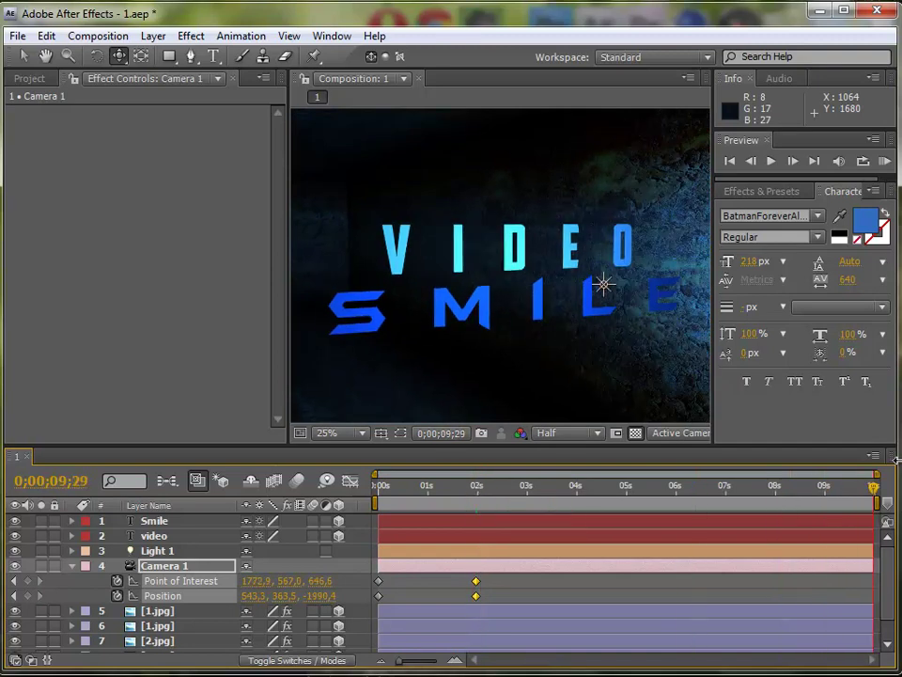
drag(119, 56, 150, 74)
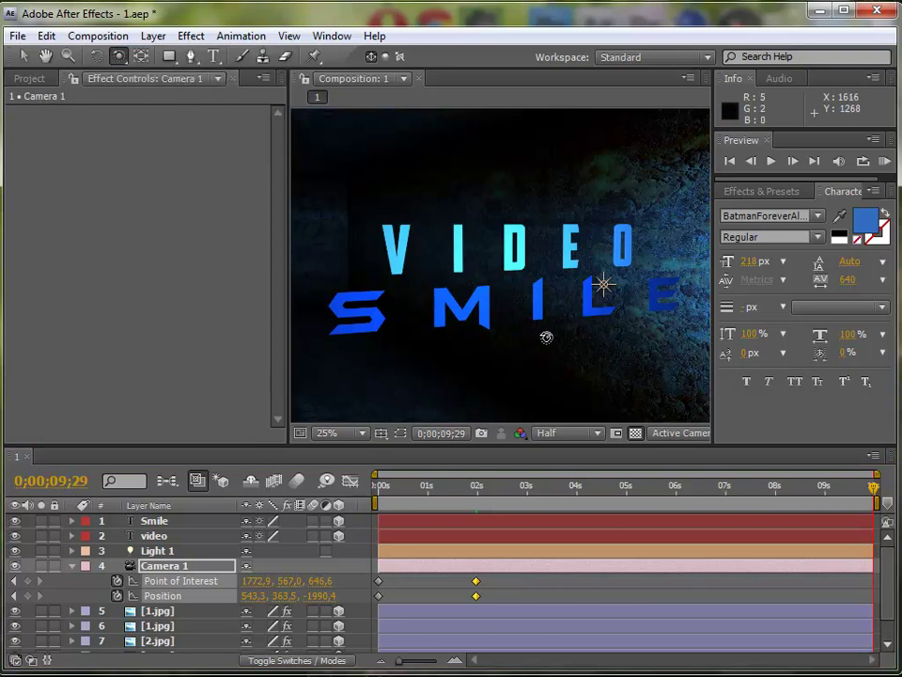
drag(539, 335, 499, 328)
Pan and dolly Camera 1 at 9;29 so VIDEO SMILE fills the end frame, then select Light 1.
drag(480, 256, 433, 273)
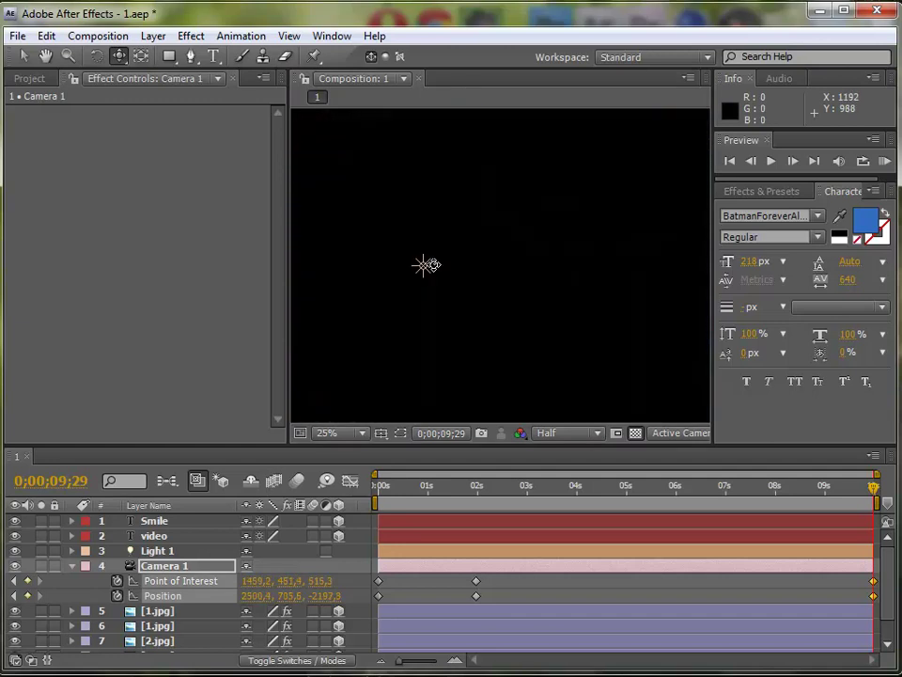
drag(119, 56, 179, 112)
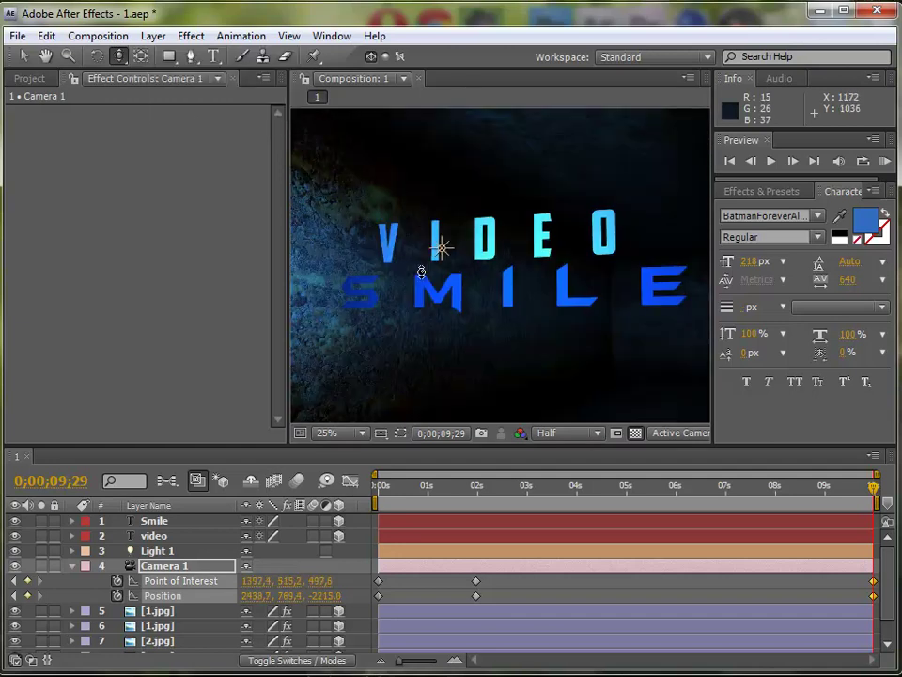
drag(119, 56, 162, 101)
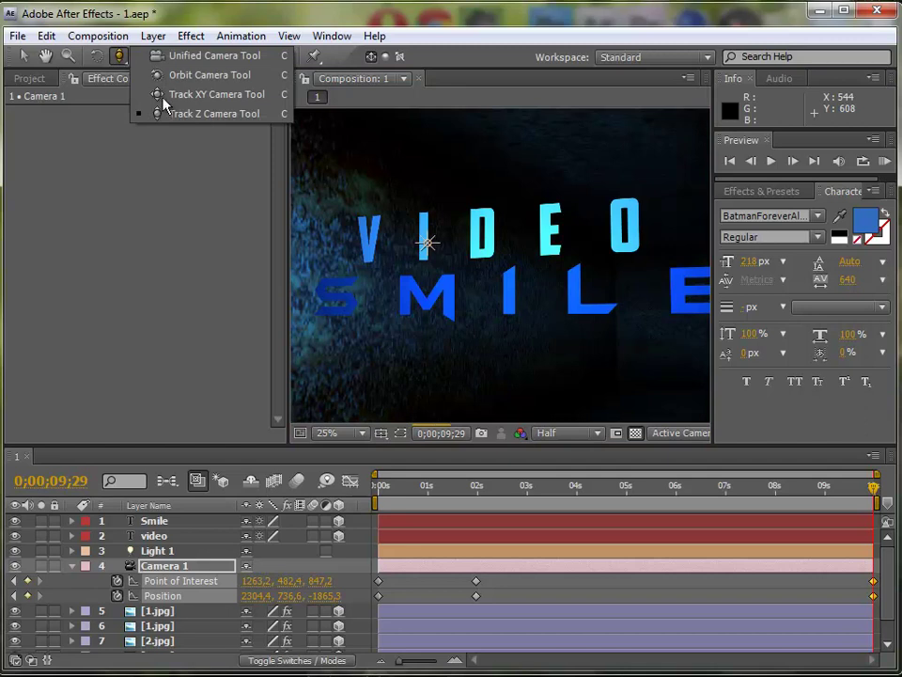
drag(524, 326, 520, 333)
mouse_move(872, 486)
mouse_down()
mouse_move(343, 484)
mouse_move(491, 544)
mouse_move(568, 555)
mouse_move(843, 557)
mouse_up()
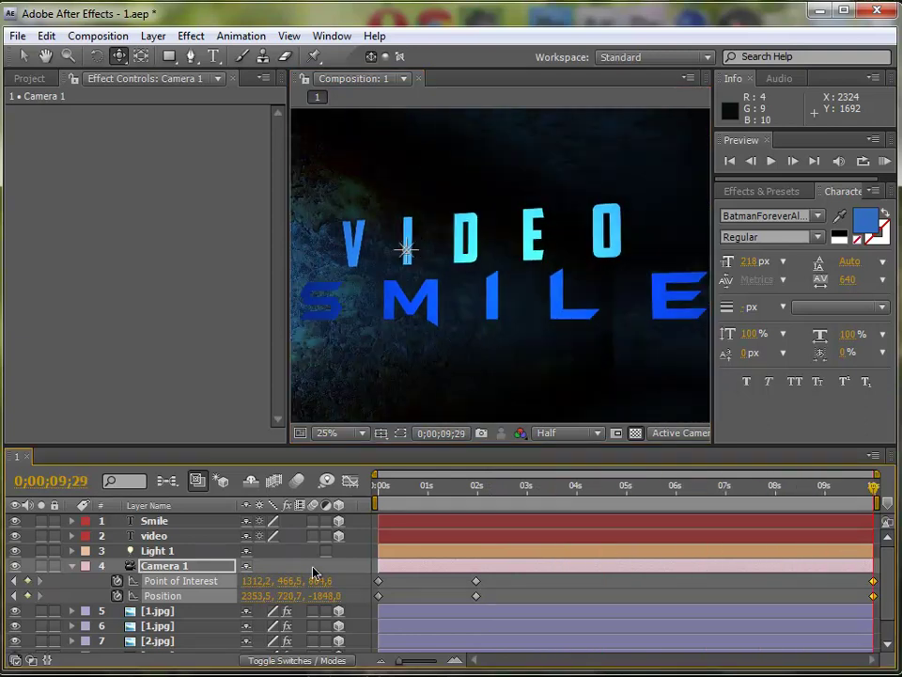
click(156, 552)
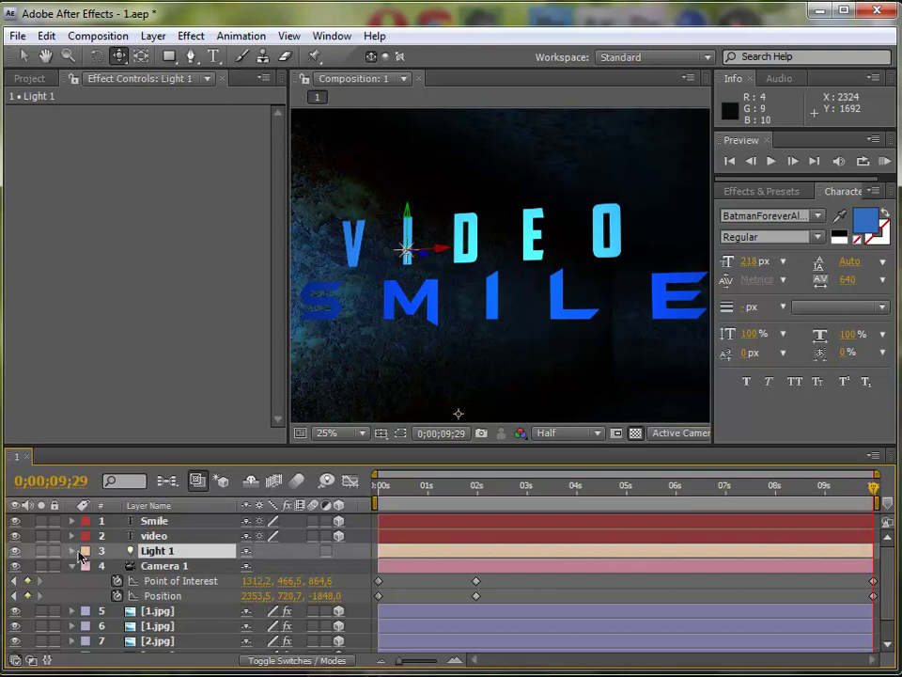
Give Light 1's Intensity the expression wiggle(3,40) and scrub the timeline to check the flicker.
click(71, 551)
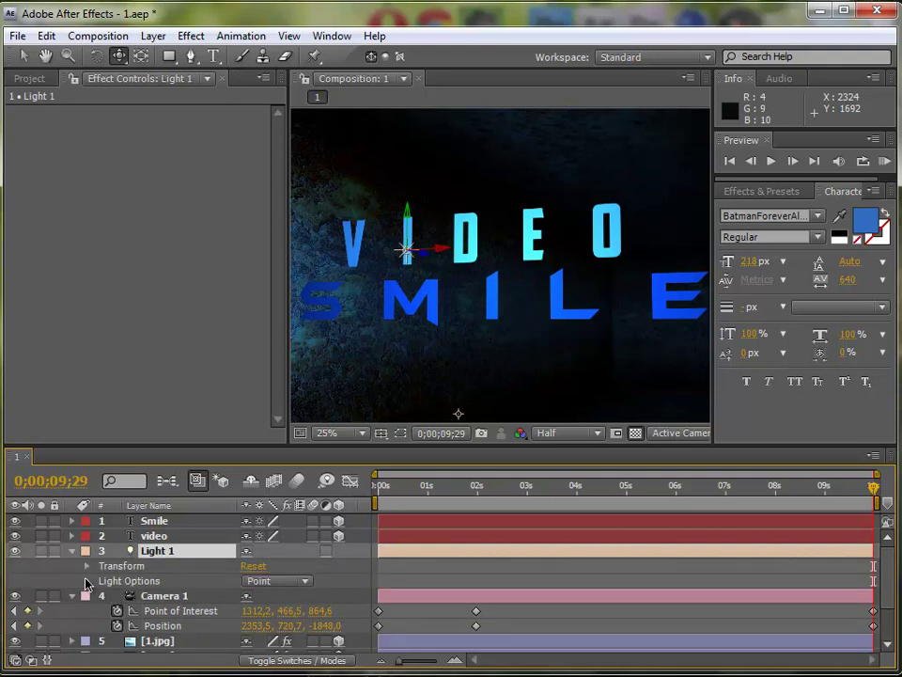
click(85, 580)
scroll(178, 588, down, 2)
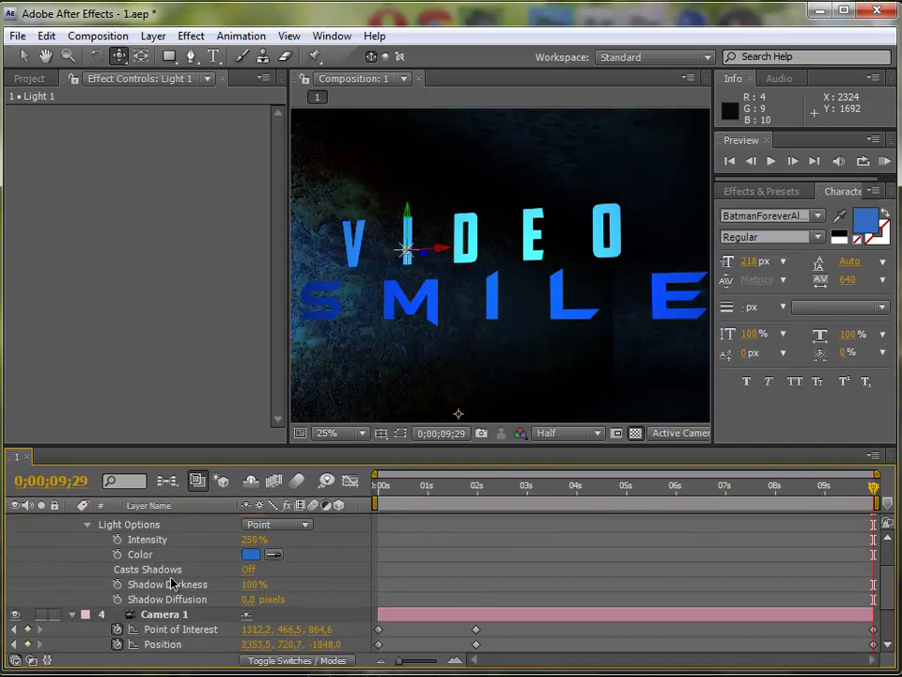
alt+click(116, 541)
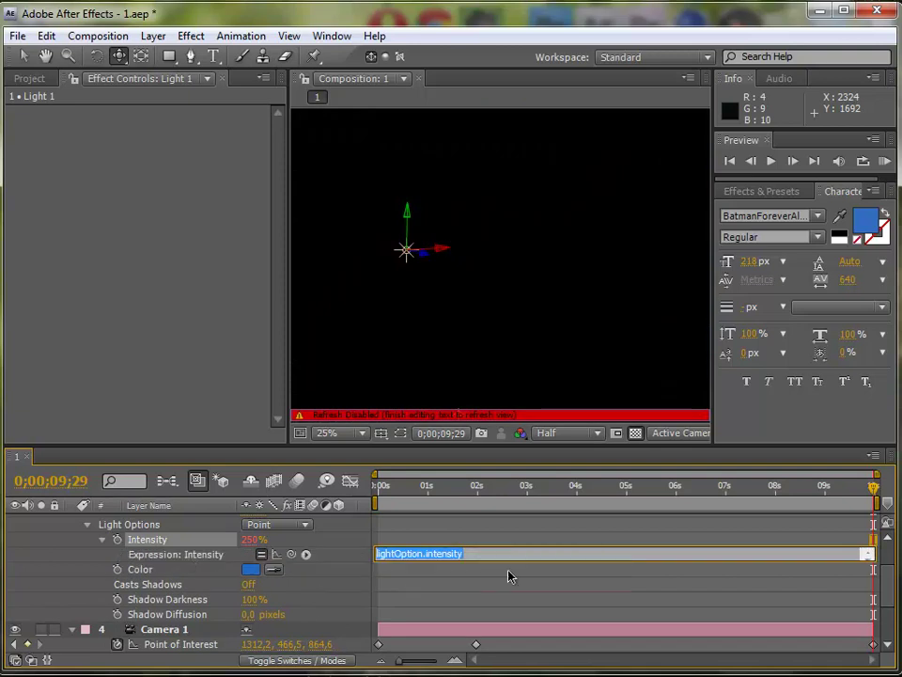
text(wiggle(3)
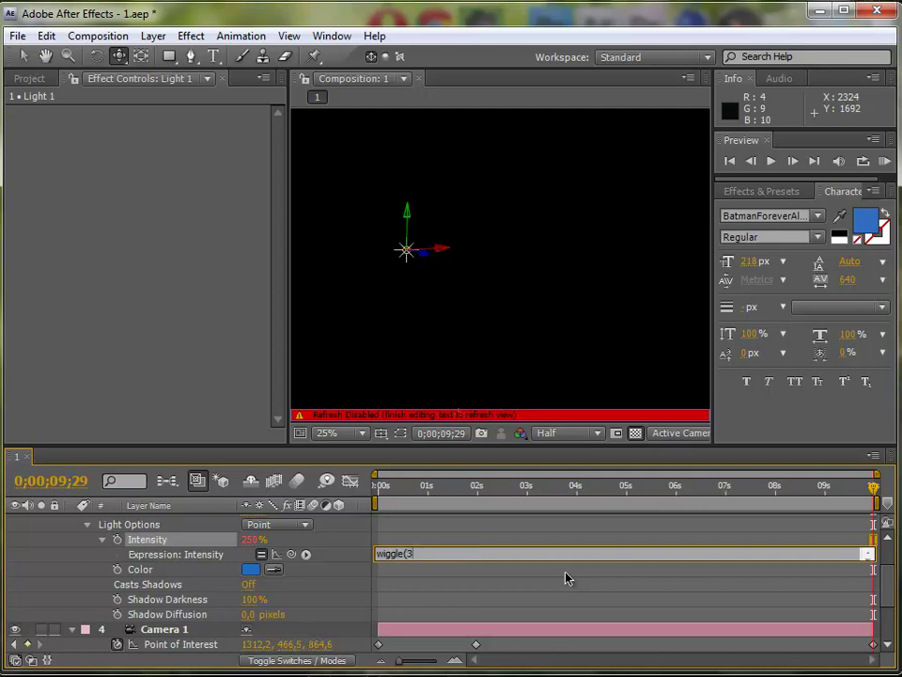
text(,40))
click(508, 575)
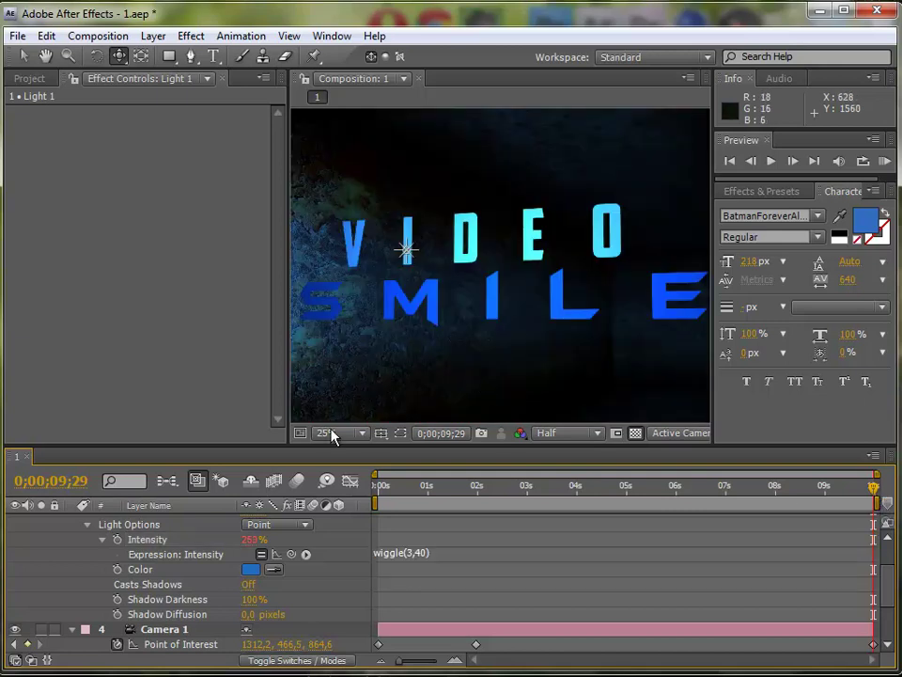
drag(777, 500, 317, 528)
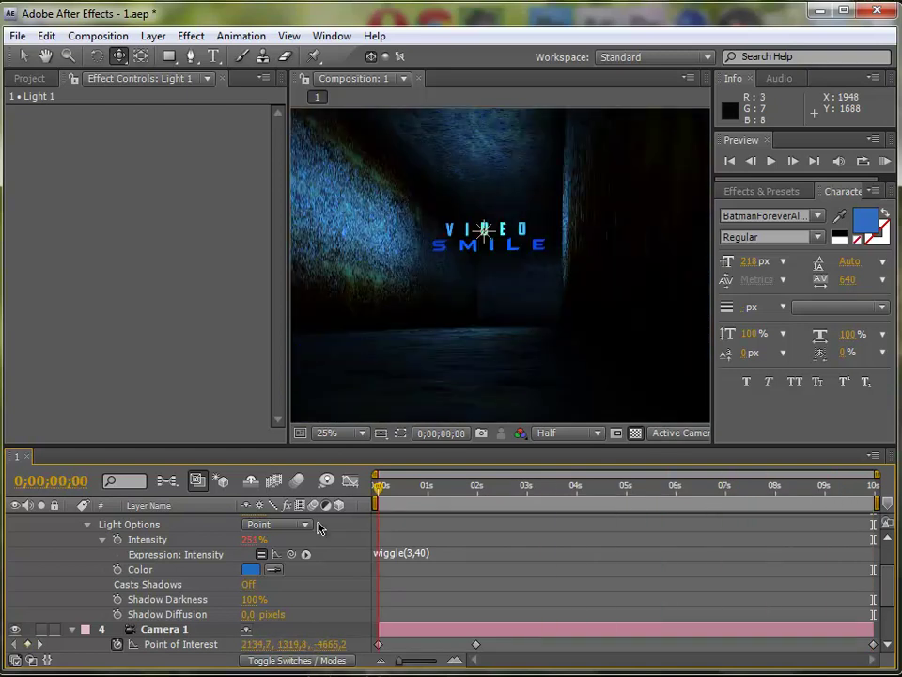
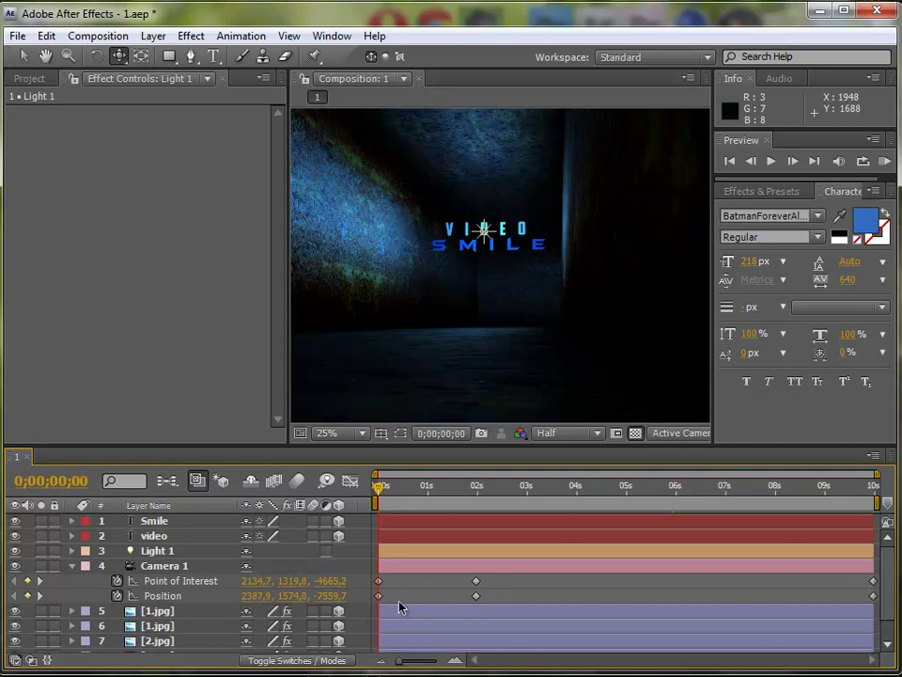
Apply Easy Ease to Camera 1's start and end Point of Interest and Position keyframes.
drag(394, 601, 363, 576)
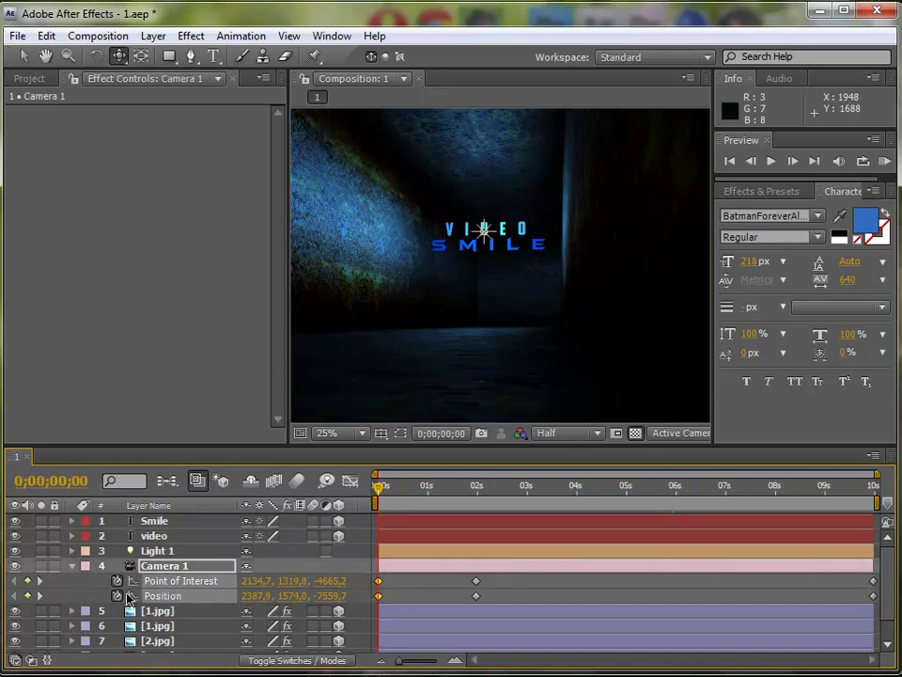
key(F9)
drag(891, 598, 868, 577)
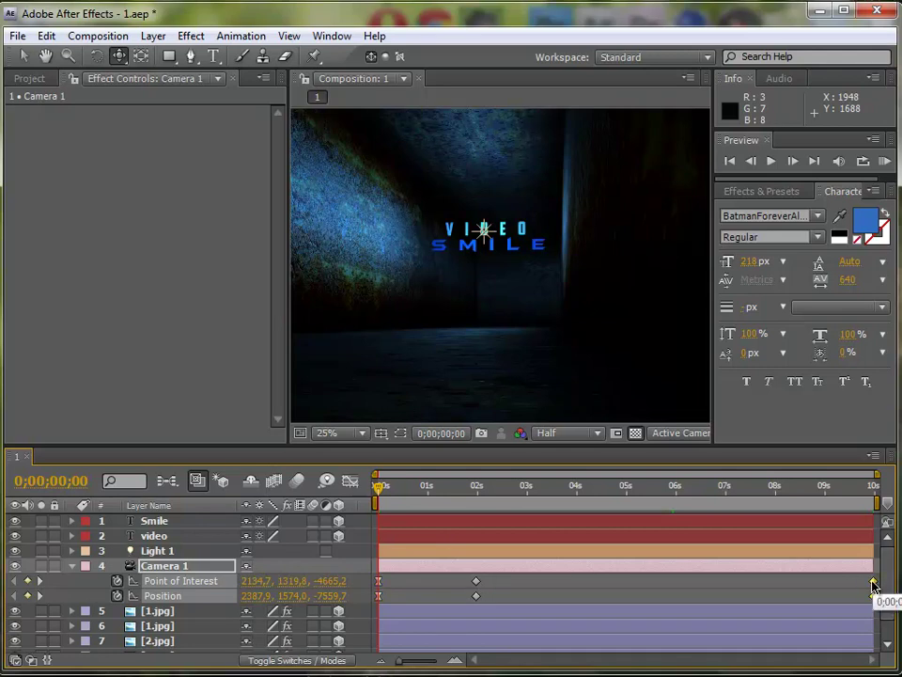
scroll(872, 584, down, 1)
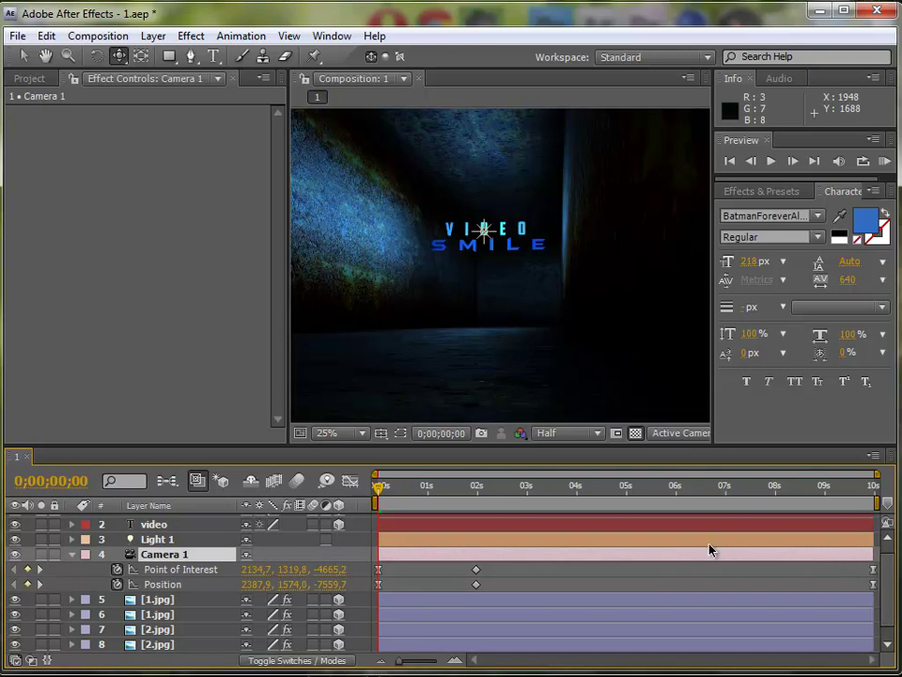
Turn Depth of Field On in Camera 1's Camera Options.
scroll(73, 570, up, 1)
click(72, 568)
click(72, 568)
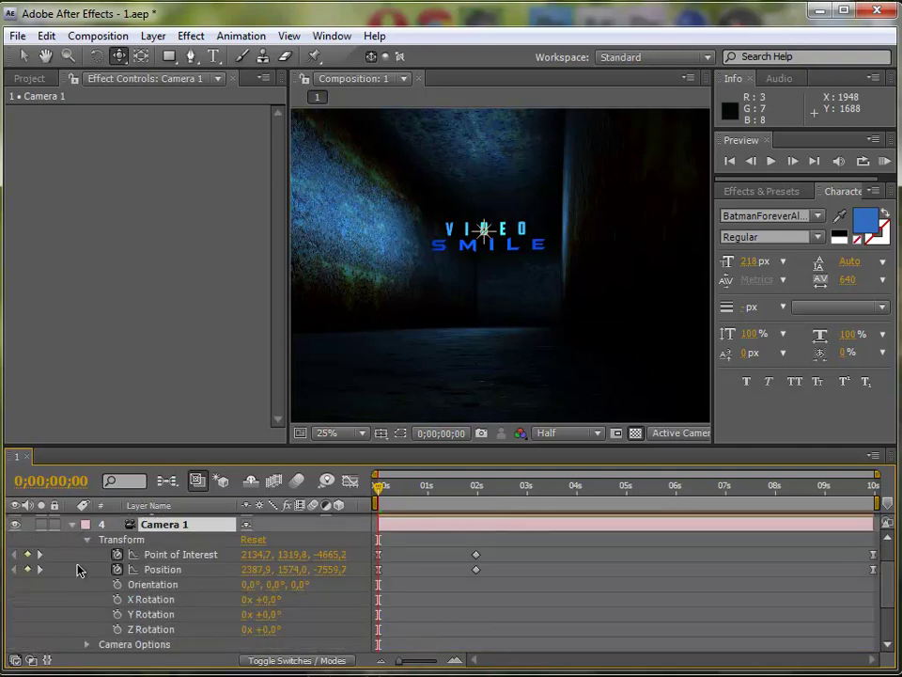
scroll(147, 539, down, 3)
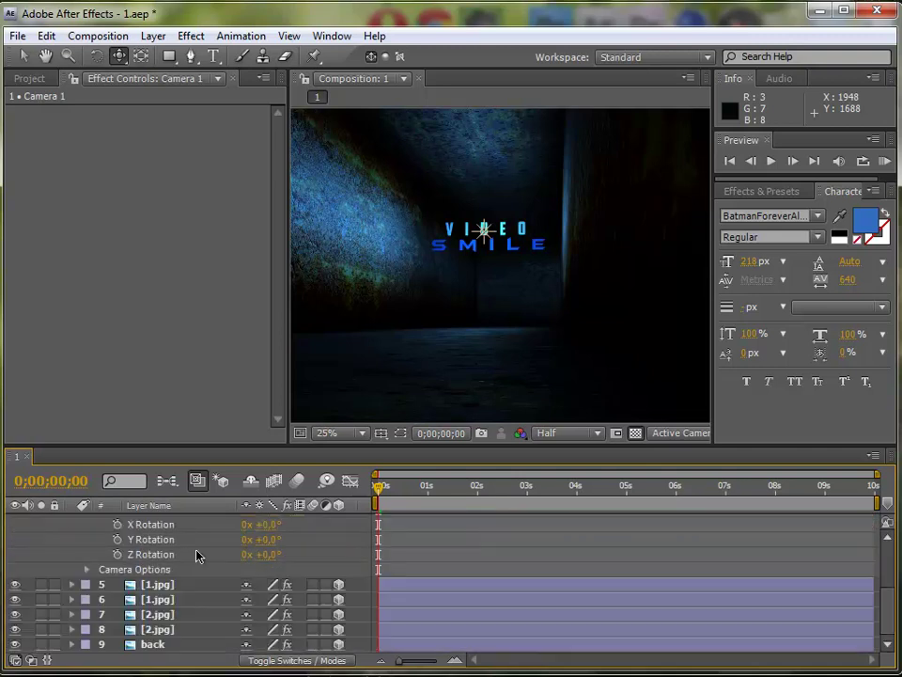
click(86, 569)
scroll(181, 620, up, 1)
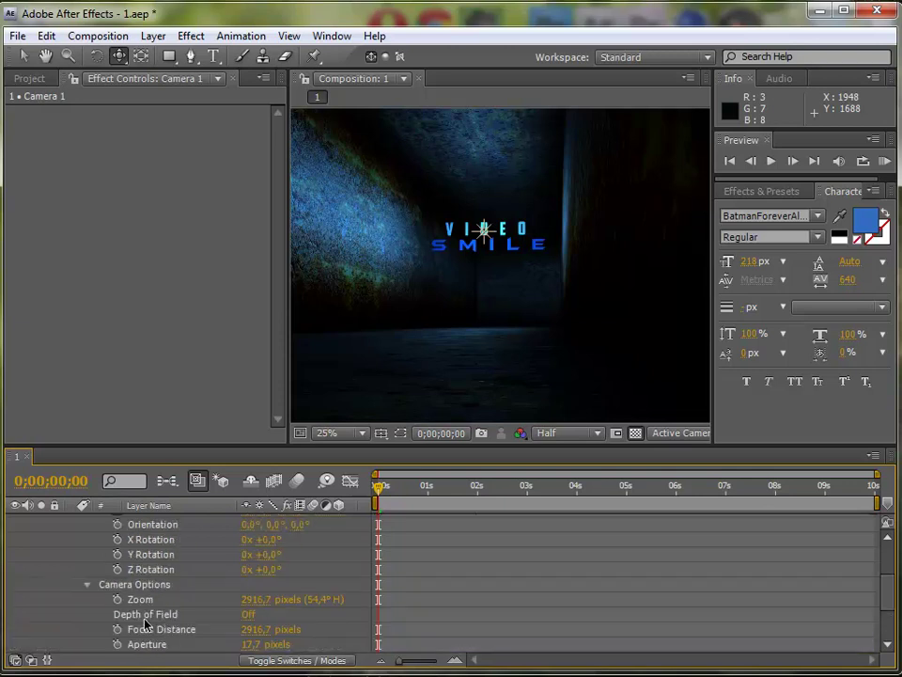
click(258, 614)
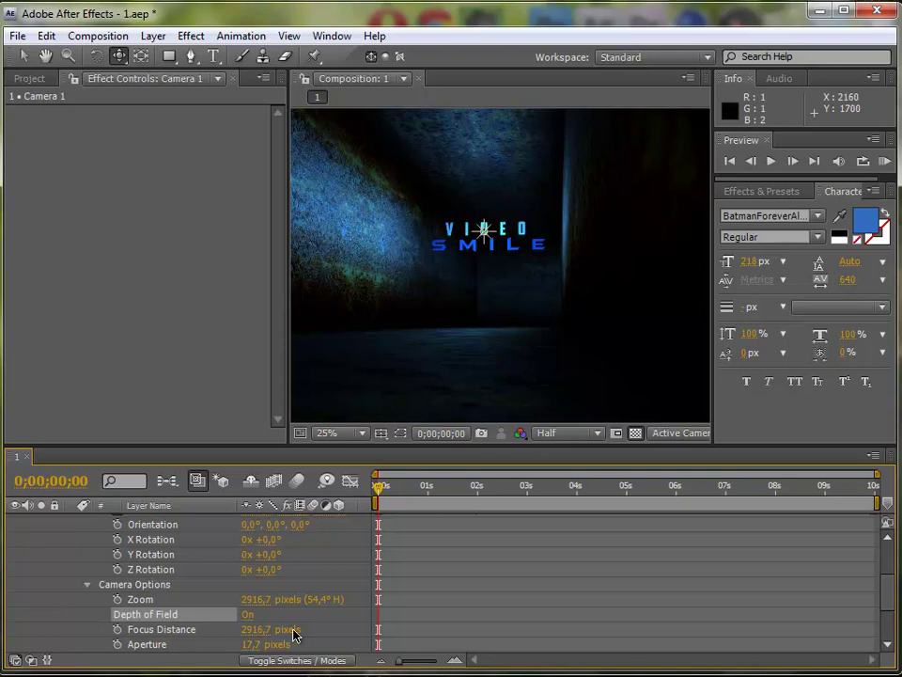
Set Camera 1's Aperture to 130 pixels and Blur Level to 160%, then enlarge the Timeline.
scroll(266, 620, down, 3)
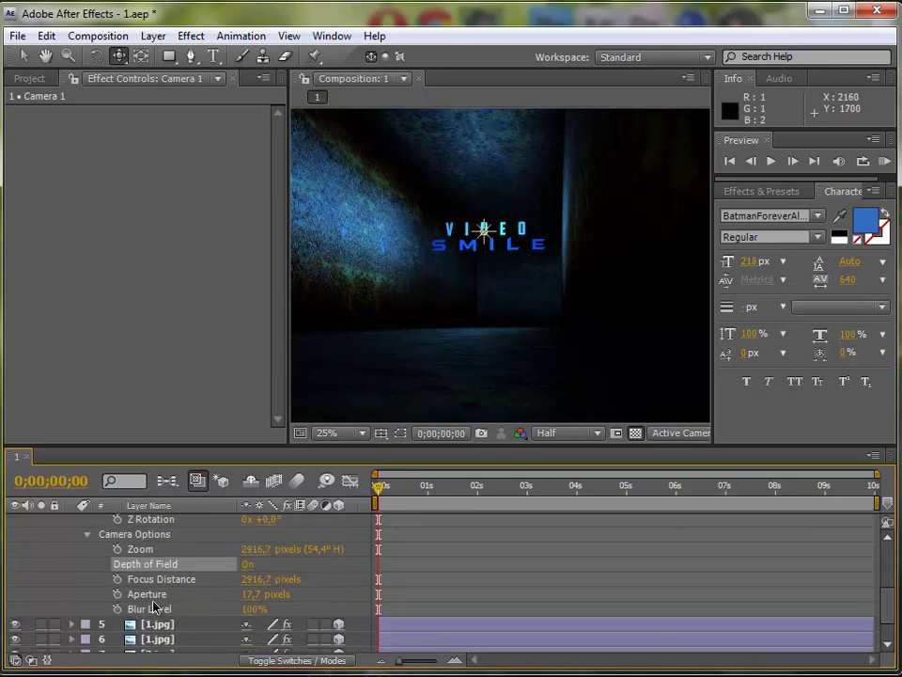
click(251, 593)
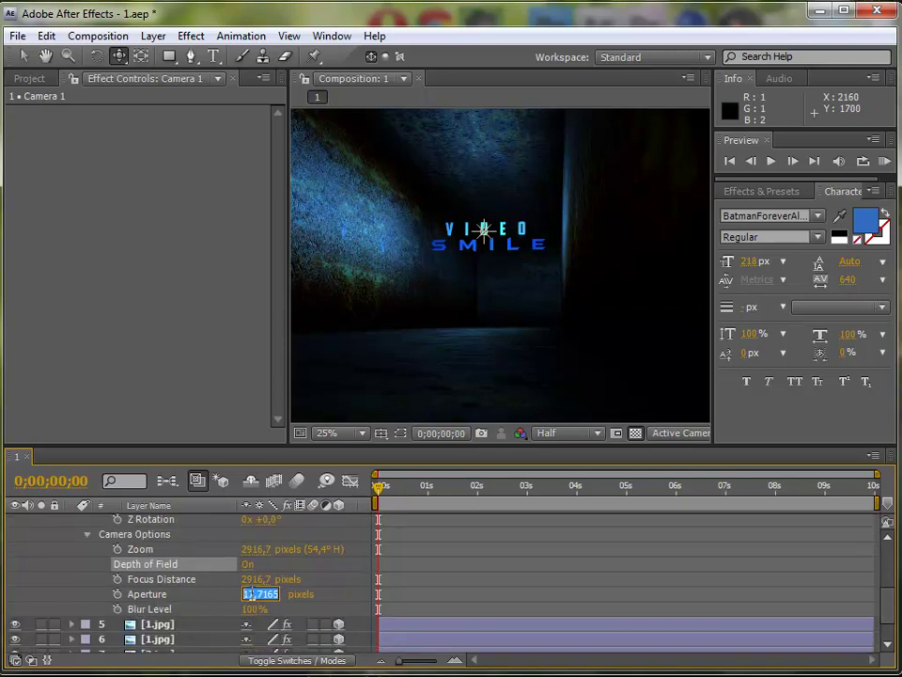
text(130)
click(202, 611)
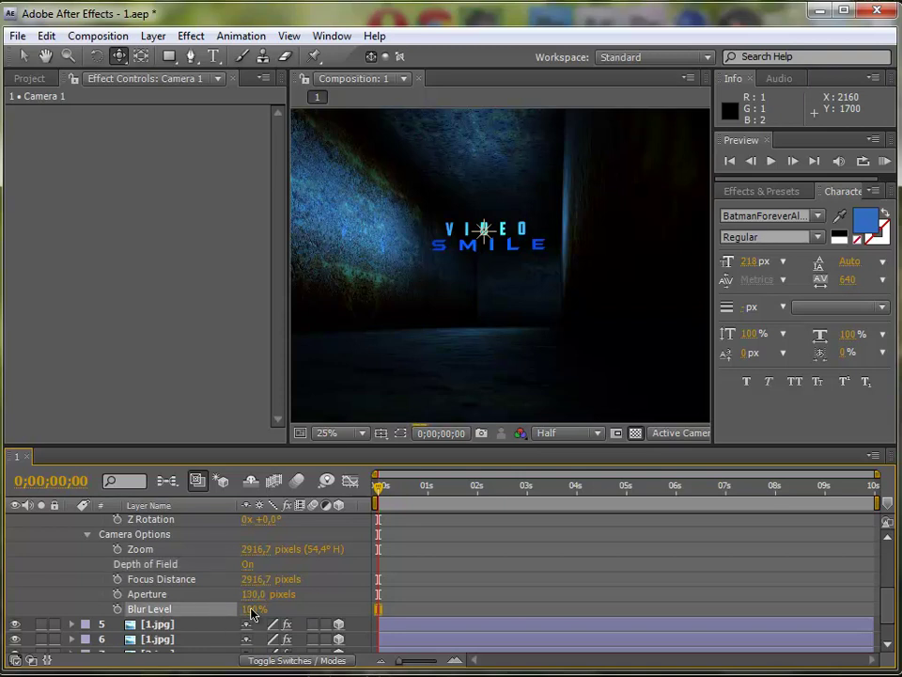
click(250, 611)
text(160)
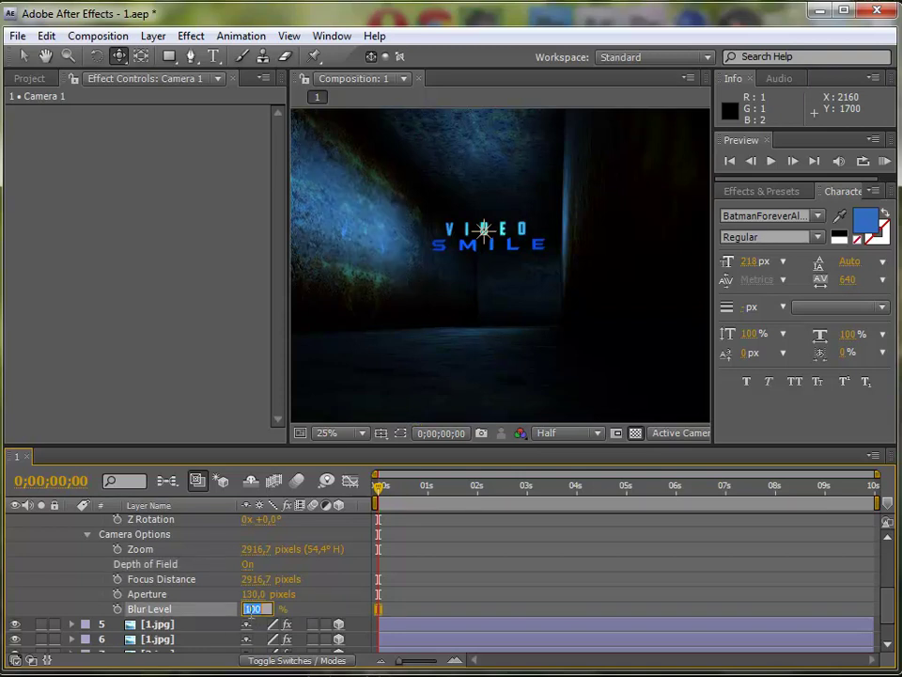
click(315, 616)
click(316, 616)
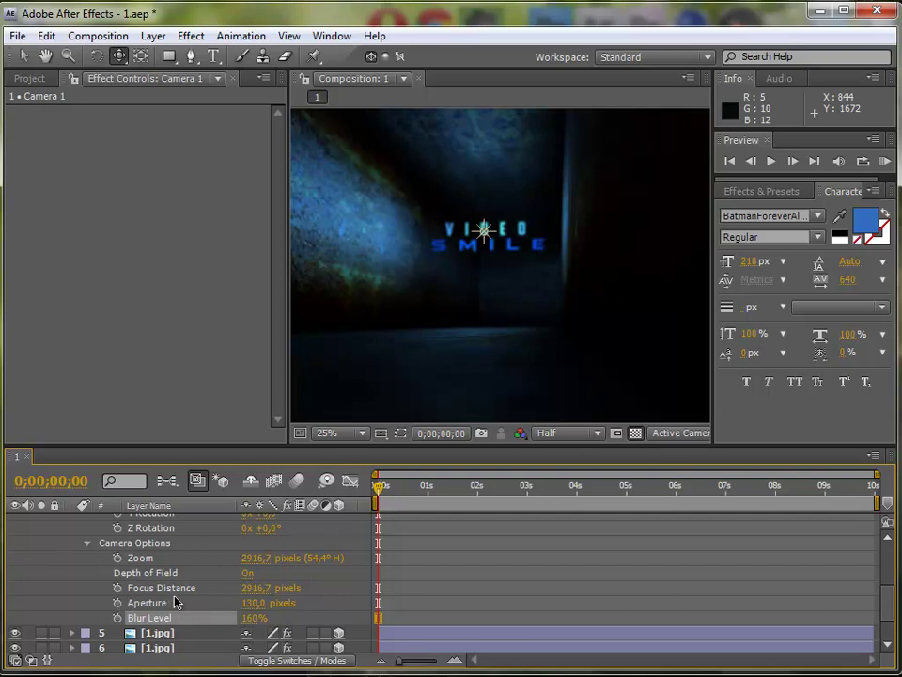
drag(263, 446, 272, 127)
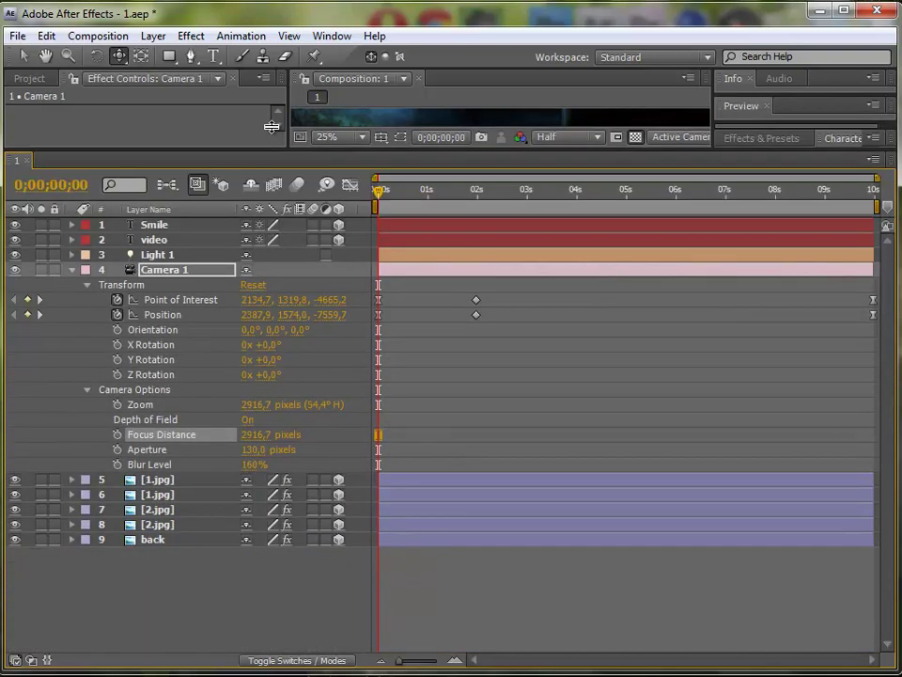
Show only the video text layer's Position (1480, 518, 0) in the timeline.
click(156, 242)
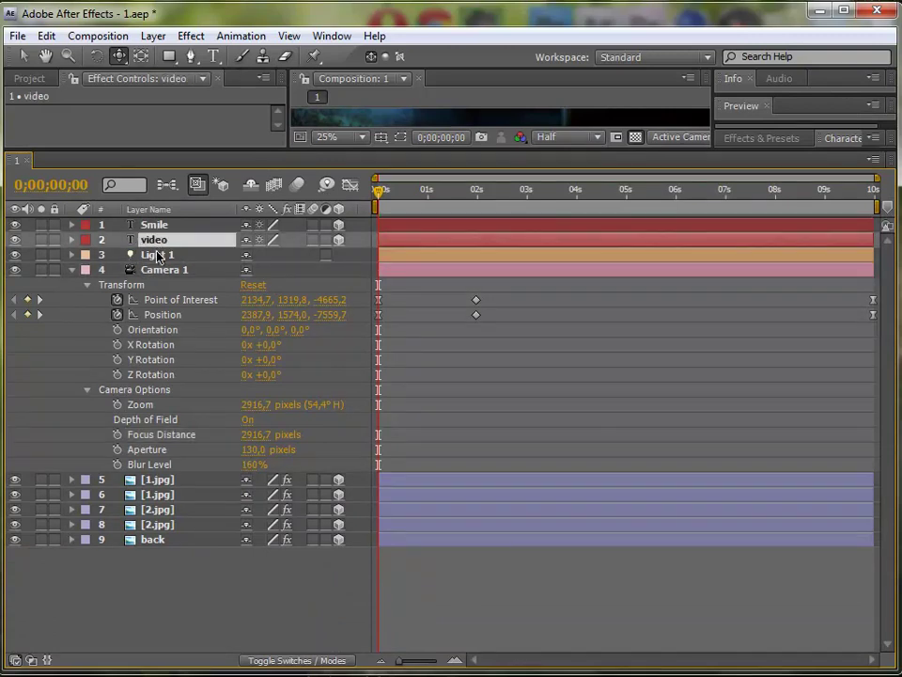
key(p)
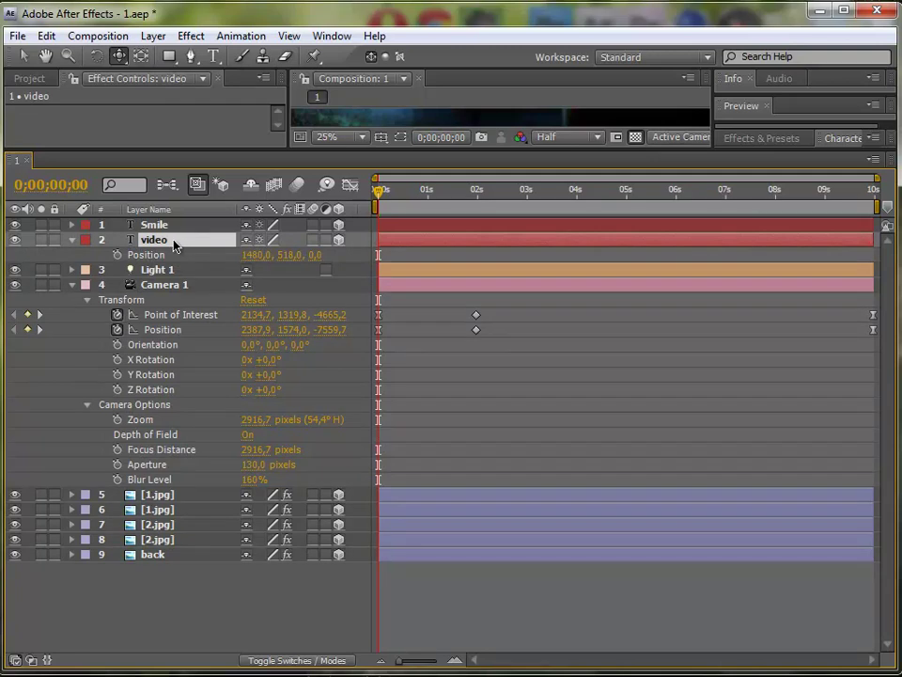
Drive Focus Distance with a length() expression from the video layer's Position to the camera's Position.
alt+click(117, 450)
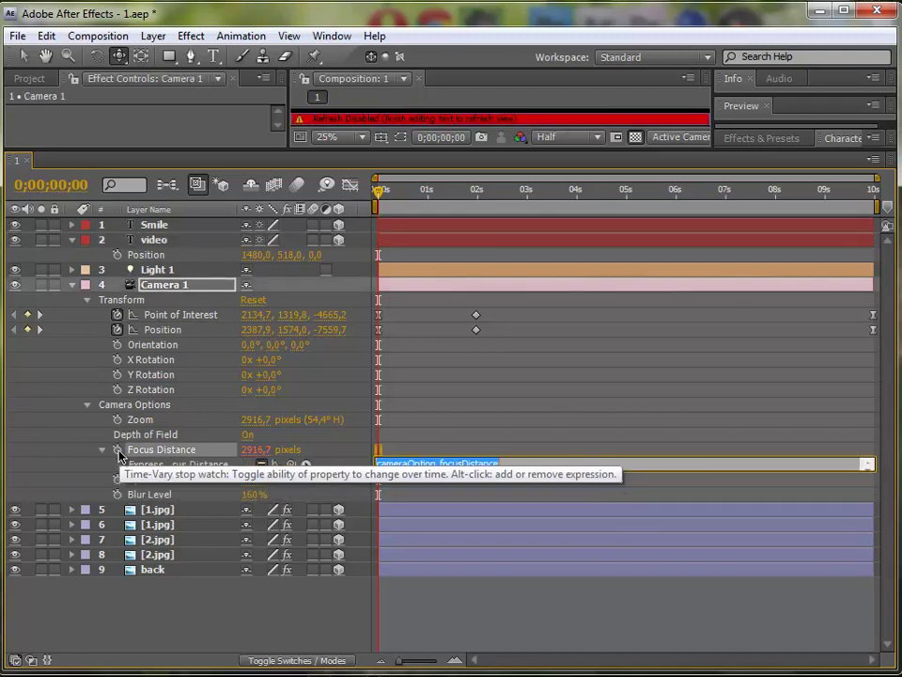
key(BackSpace)
text(length()
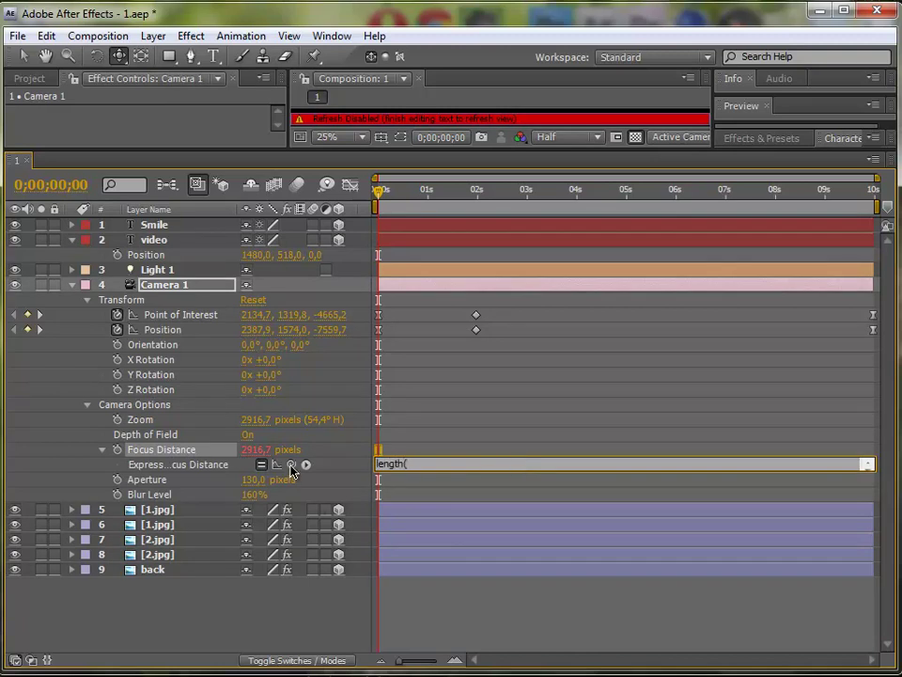
drag(292, 465, 148, 254)
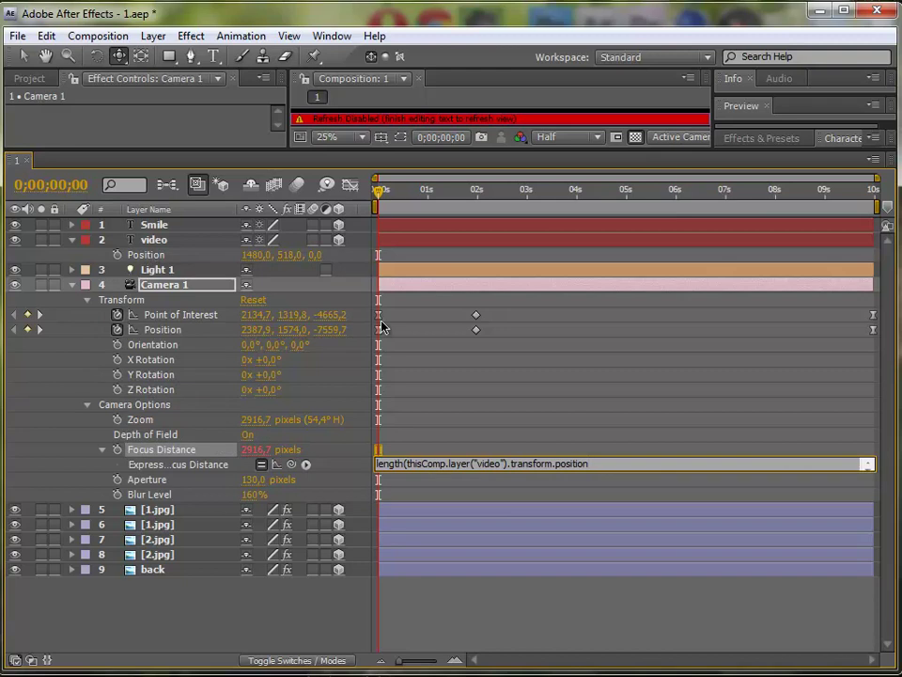
text(,)
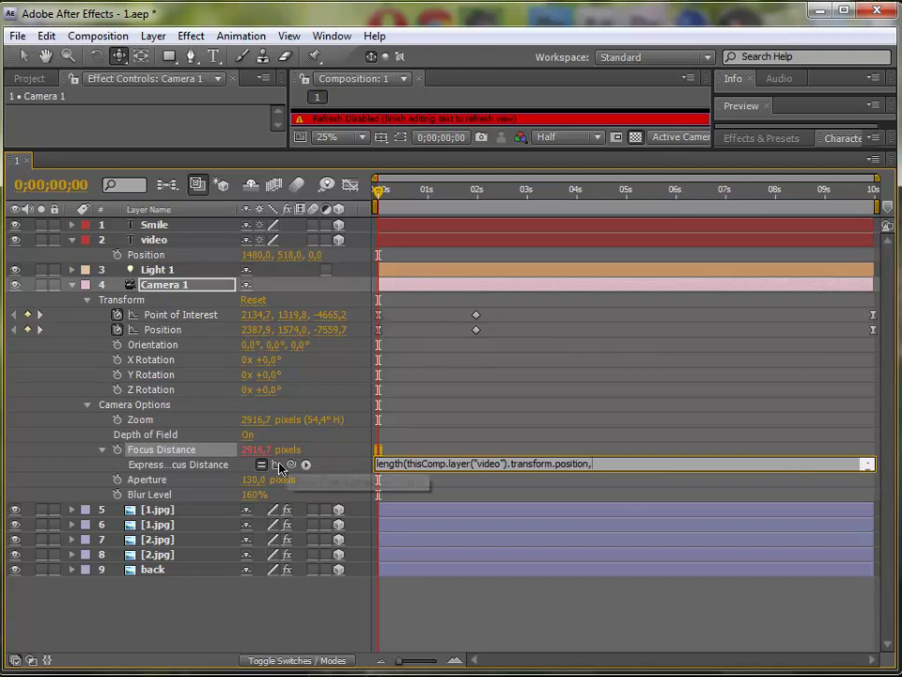
drag(291, 464, 158, 333)
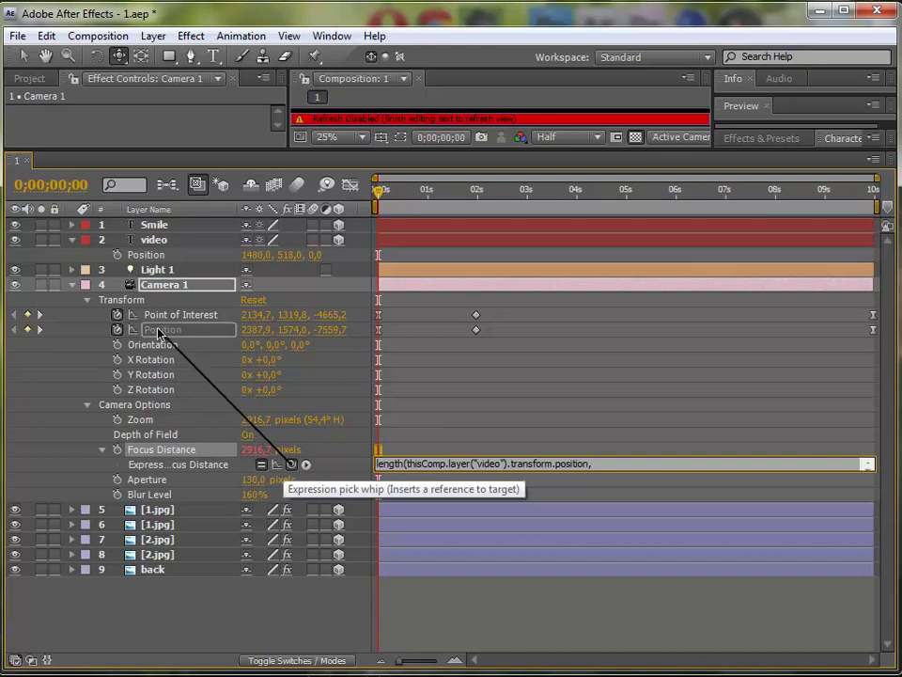
drag(158, 333, 165, 334)
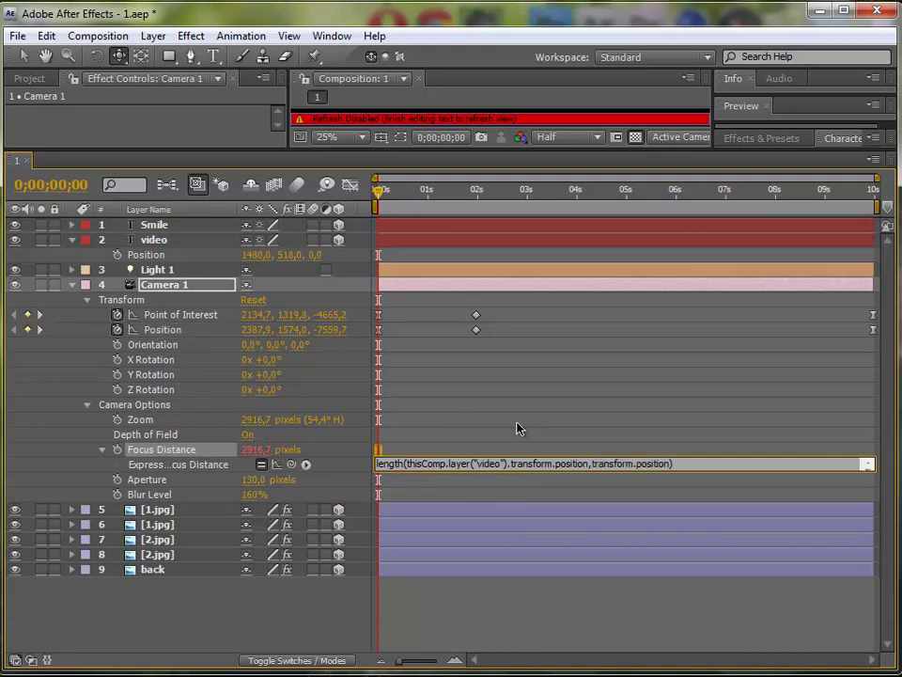
click(331, 465)
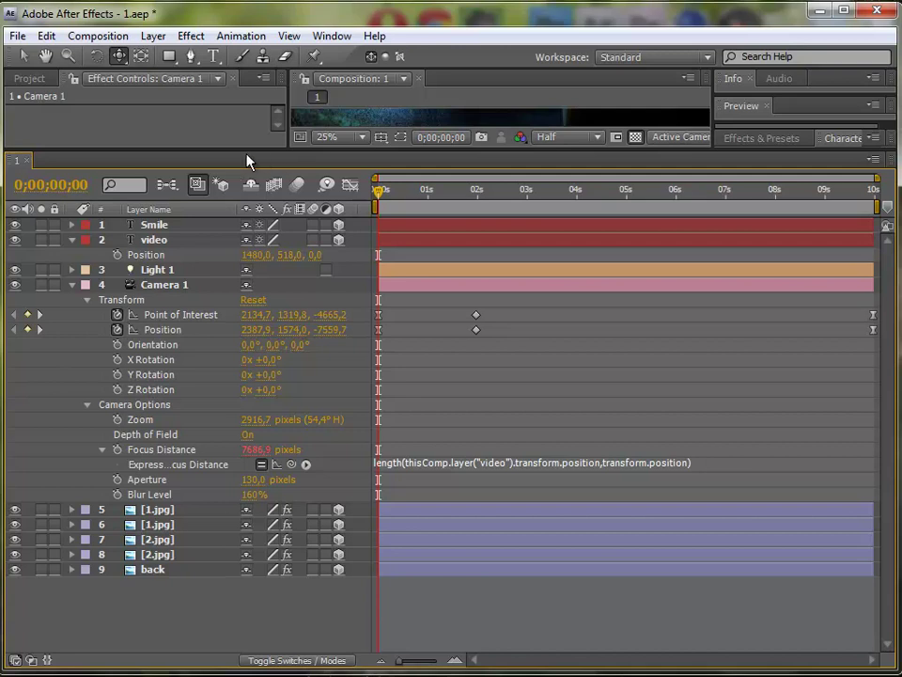
mouse_move(249, 155)
mouse_down()
mouse_move(250, 342)
mouse_move(238, 420)
mouse_up()
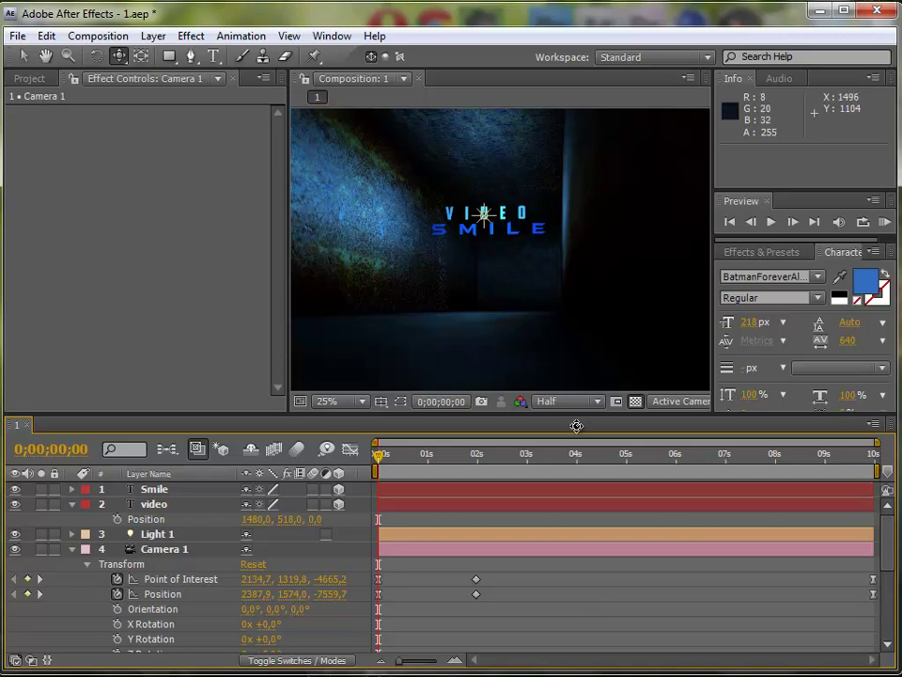
Enable motion blur on the Smile, video, jpg and back layers and the composition.
click(72, 504)
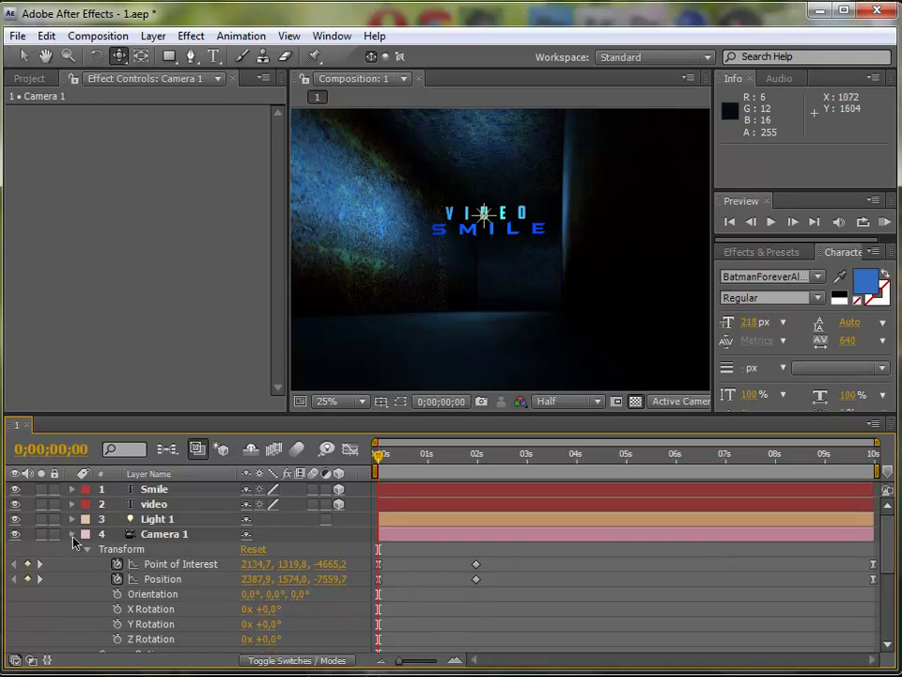
click(72, 533)
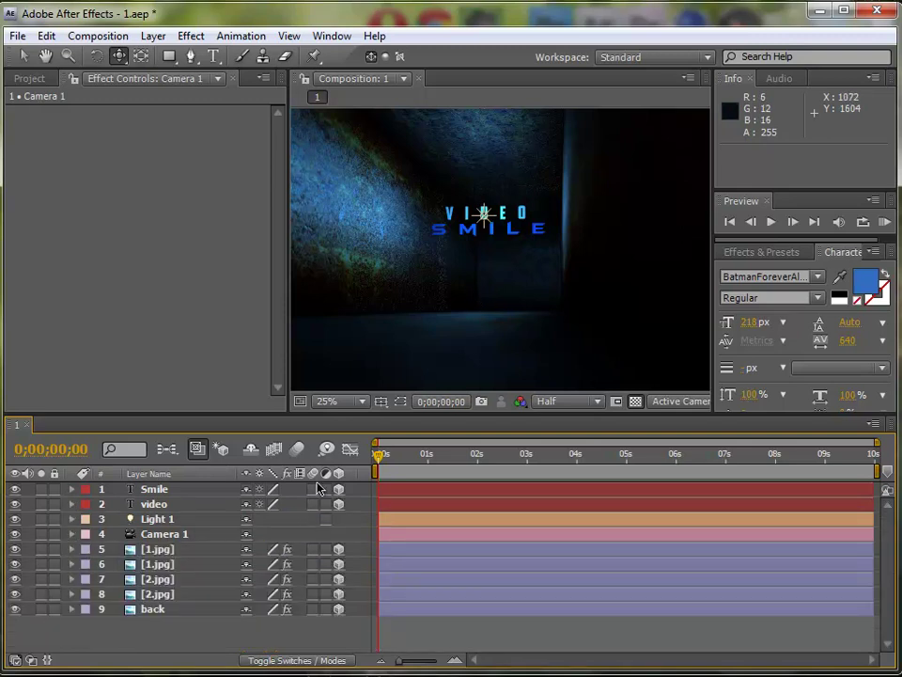
drag(313, 489, 310, 592)
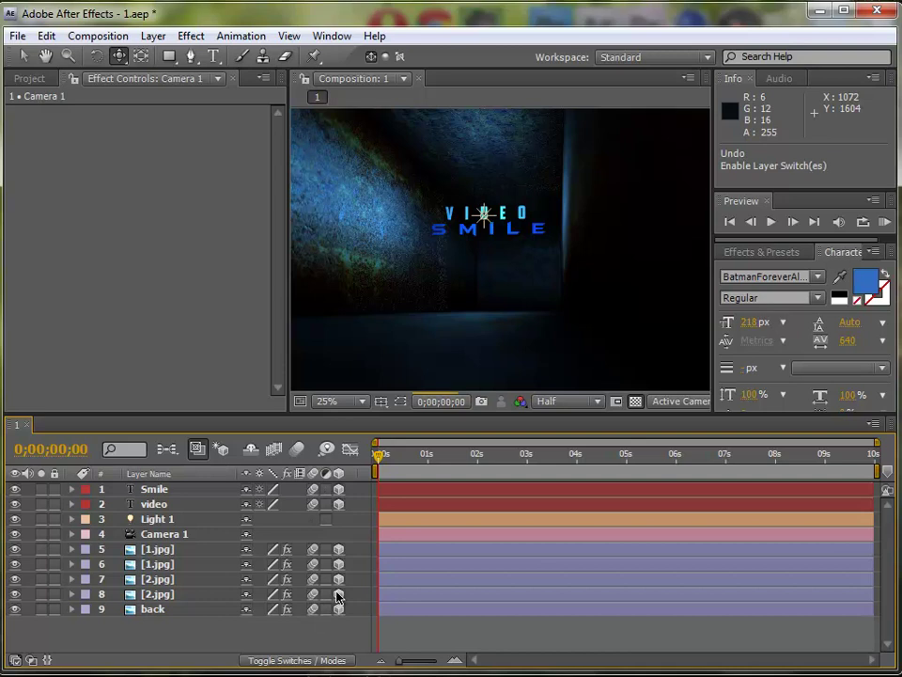
click(295, 449)
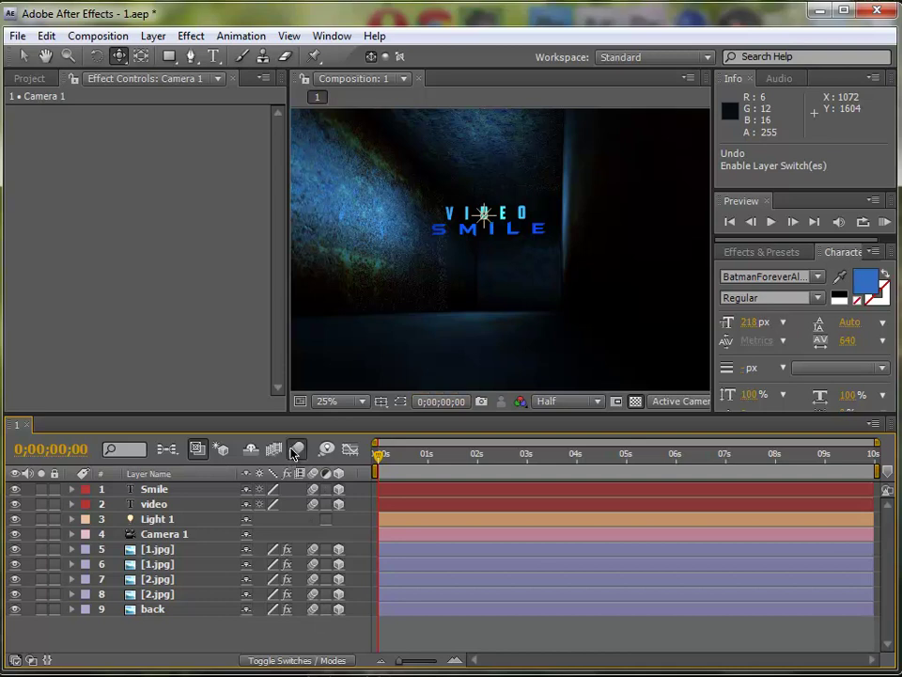